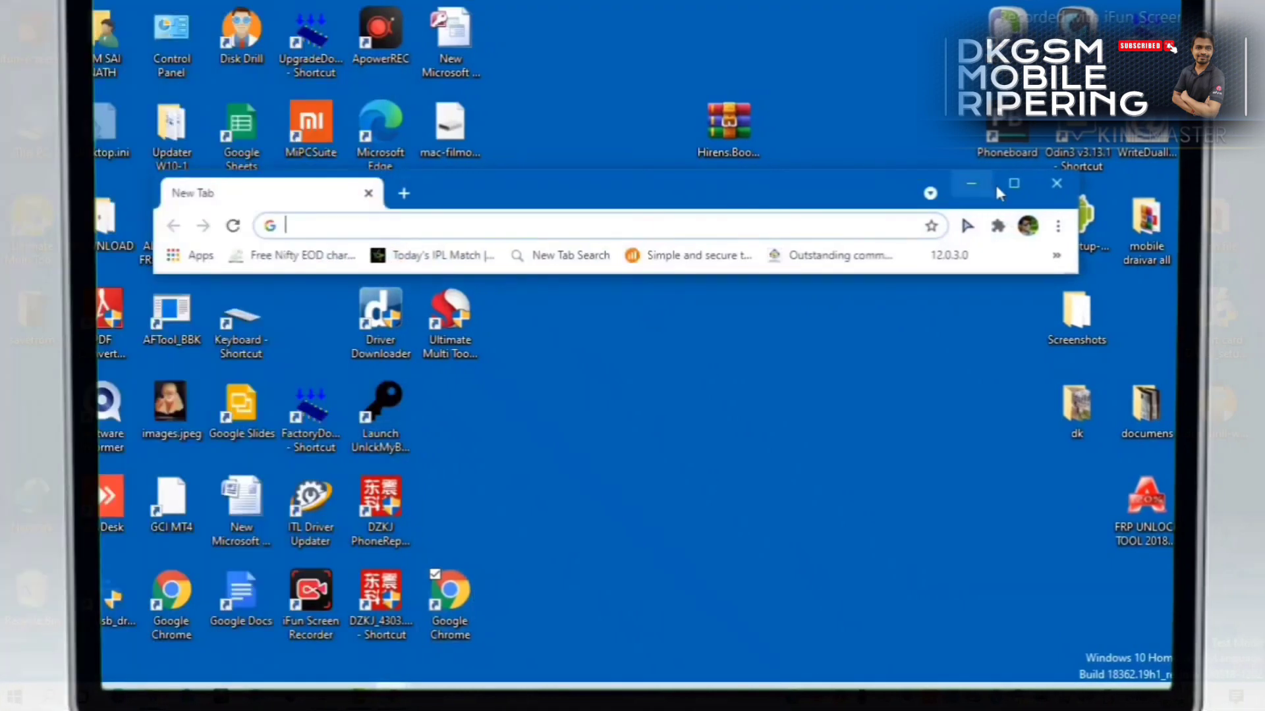
Step: Maximize the browser window and search Google for "hbcd 15.2"
click(1008, 190)
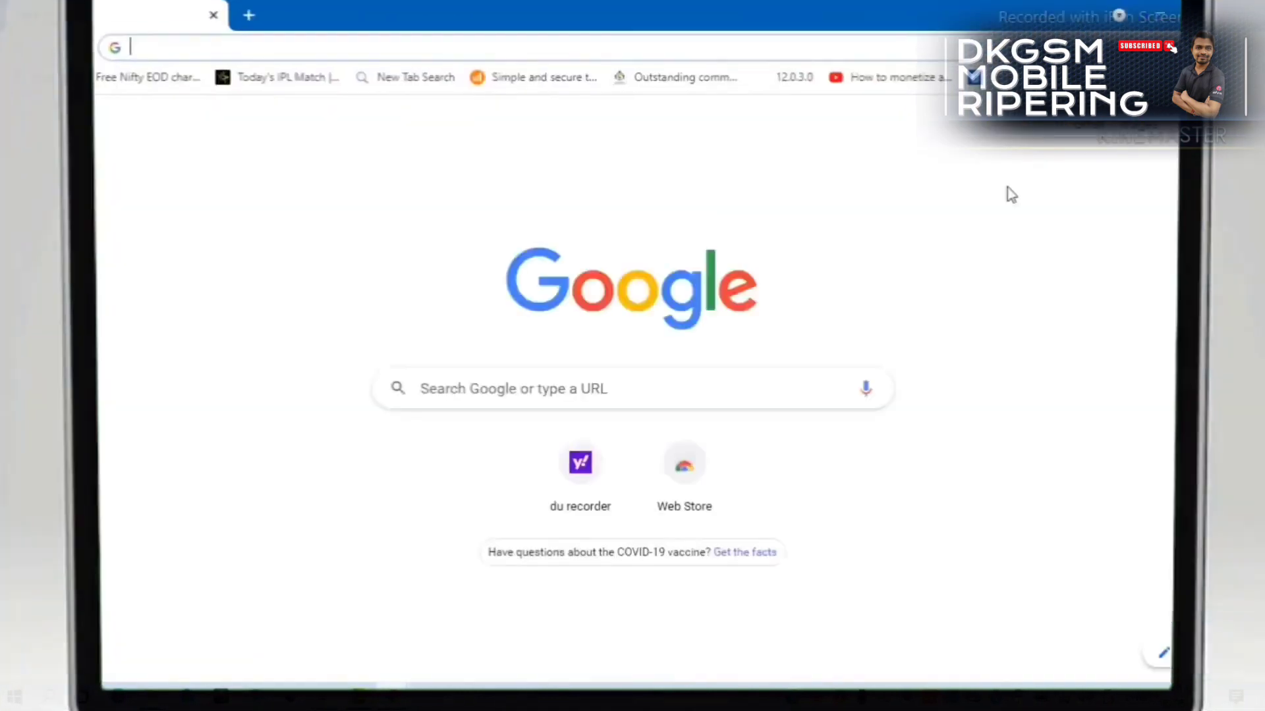
click(401, 48)
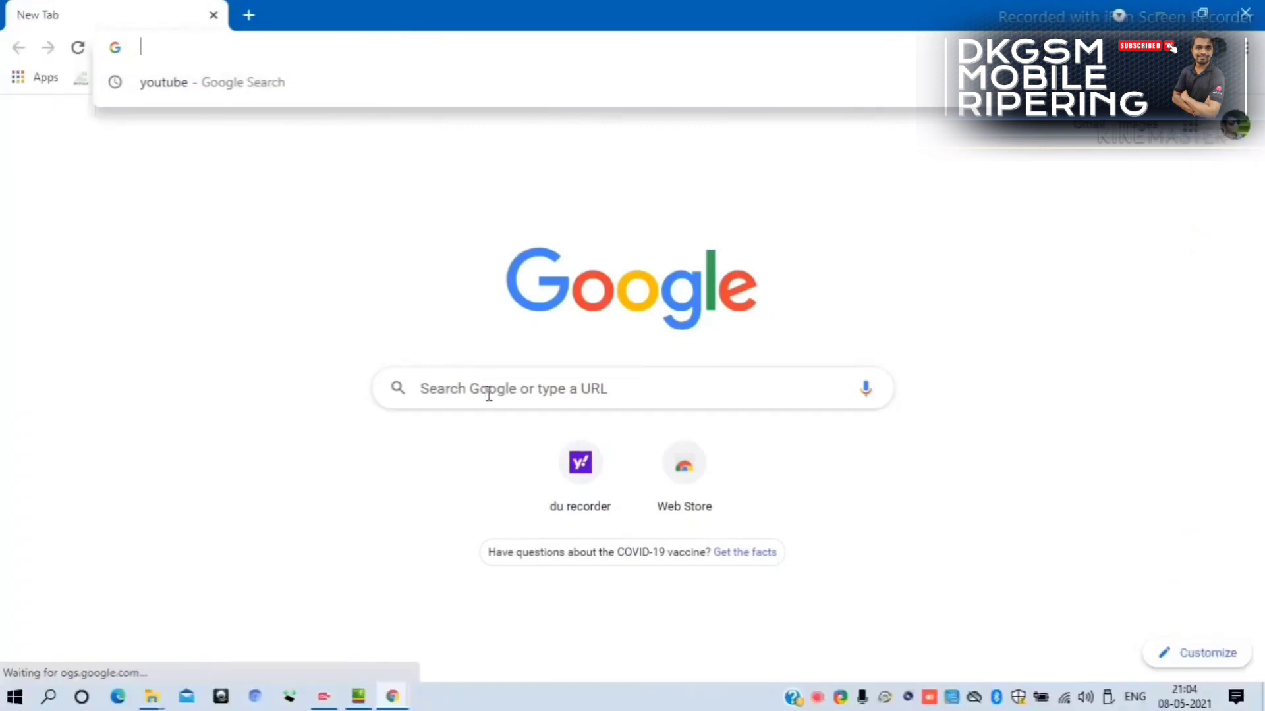
click(488, 393)
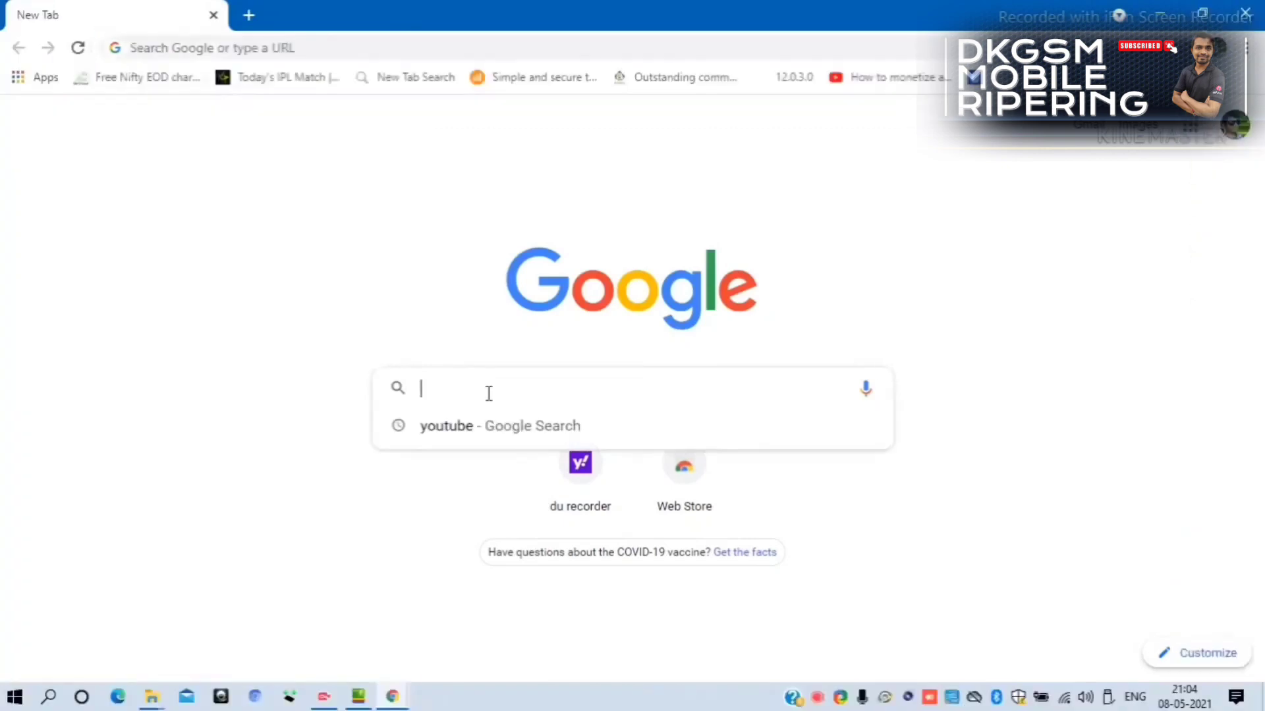
text(hb)
key(BackSpace)
key(BackSpace)
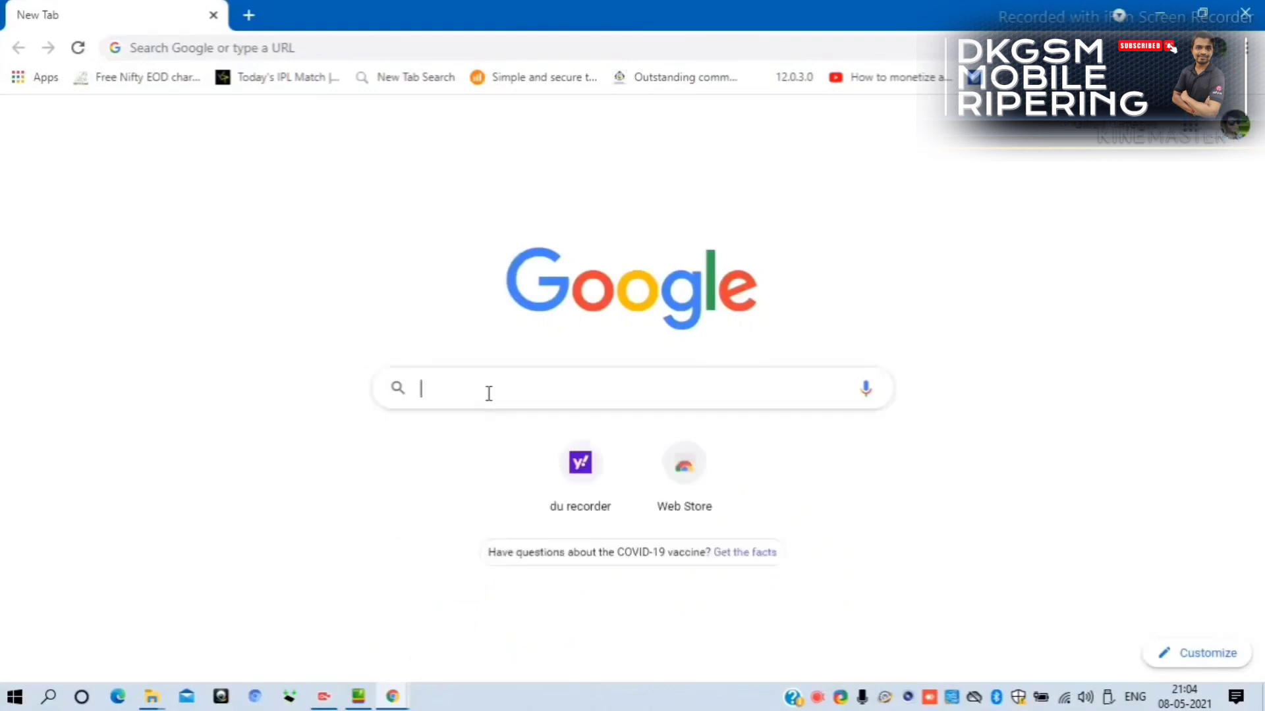
text(H)
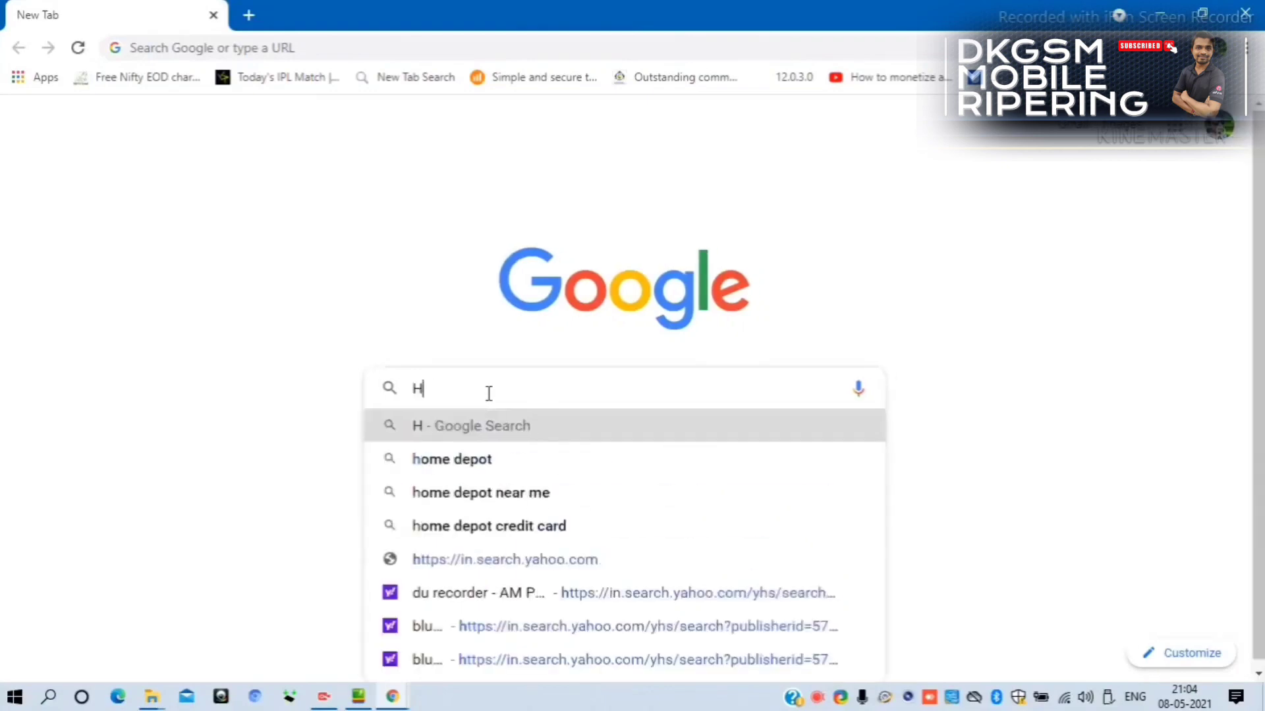
text(BCD)
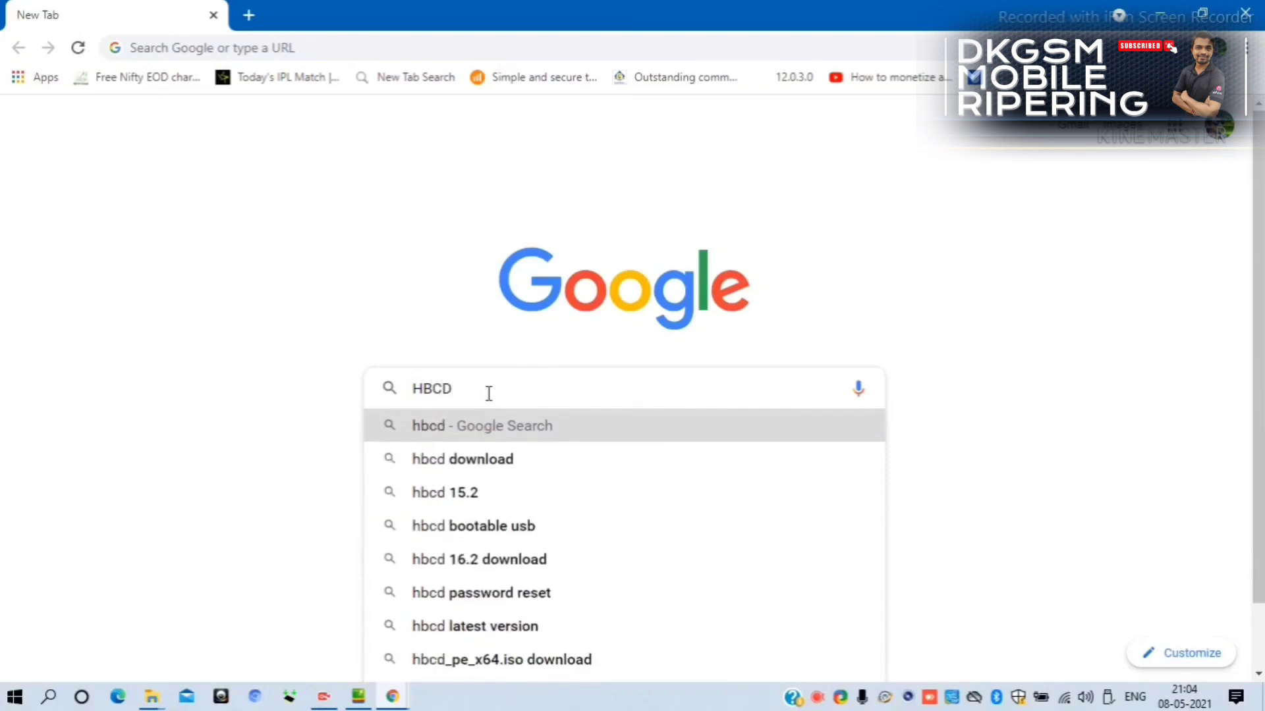
click(495, 500)
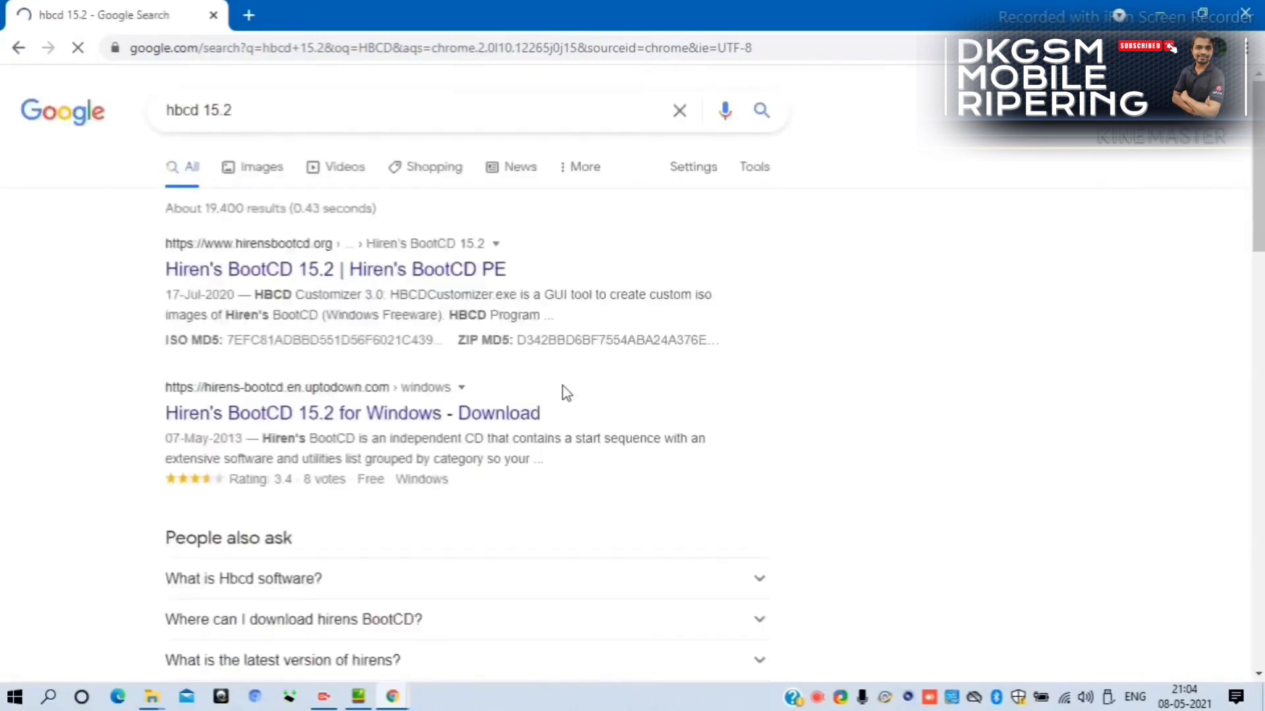
Step: Look through the search results and open the Hiren's BootCD 15.2 page on hirensbootcd.org
click(457, 282)
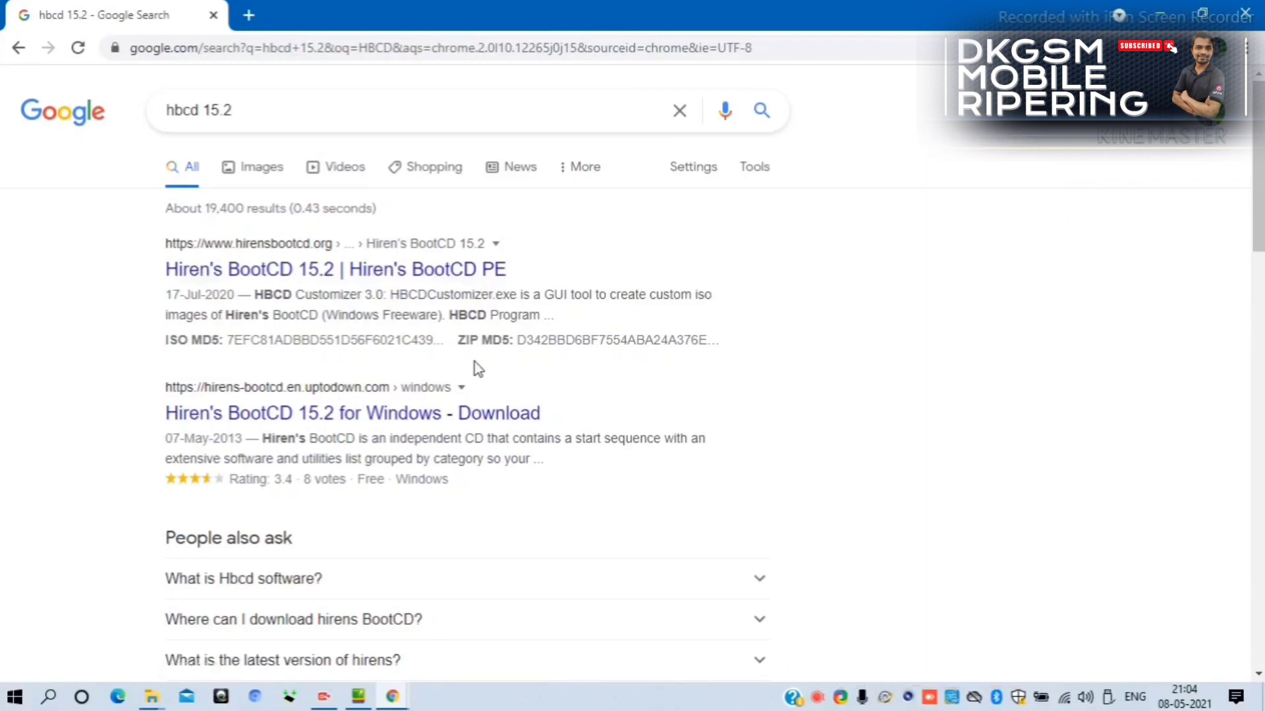
scroll(474, 362, down, 5)
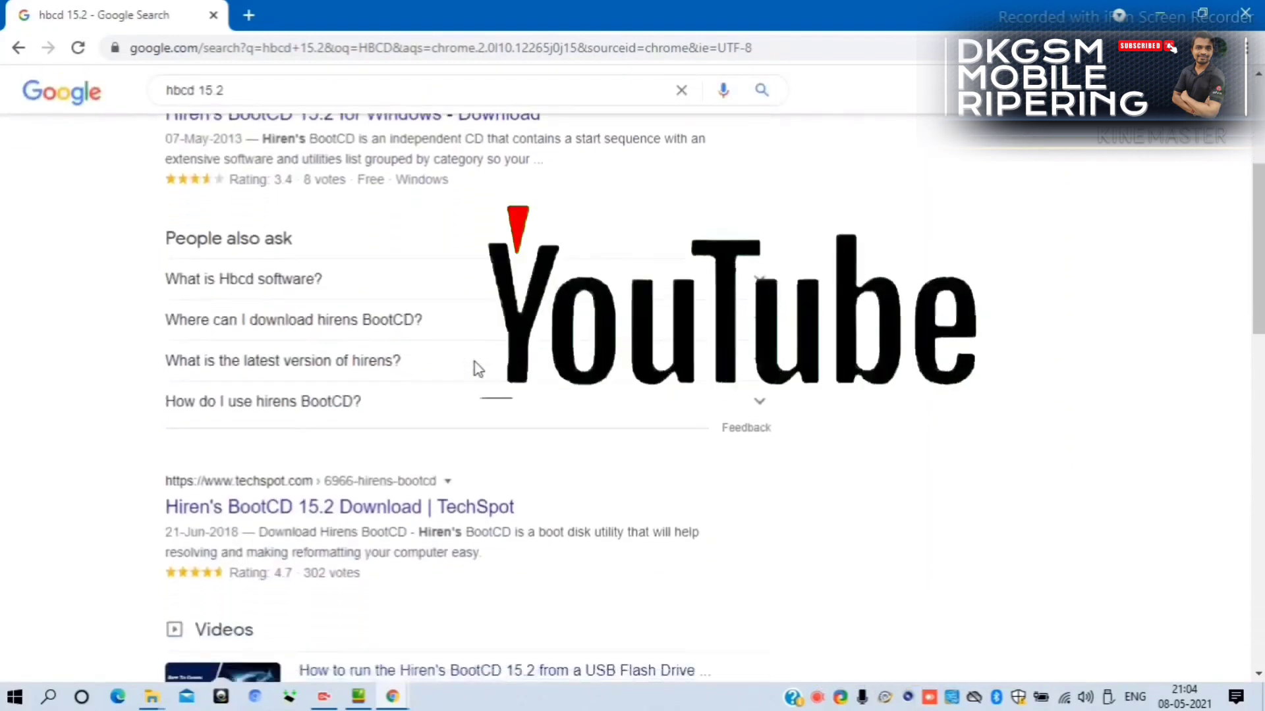
scroll(475, 364, down, 4)
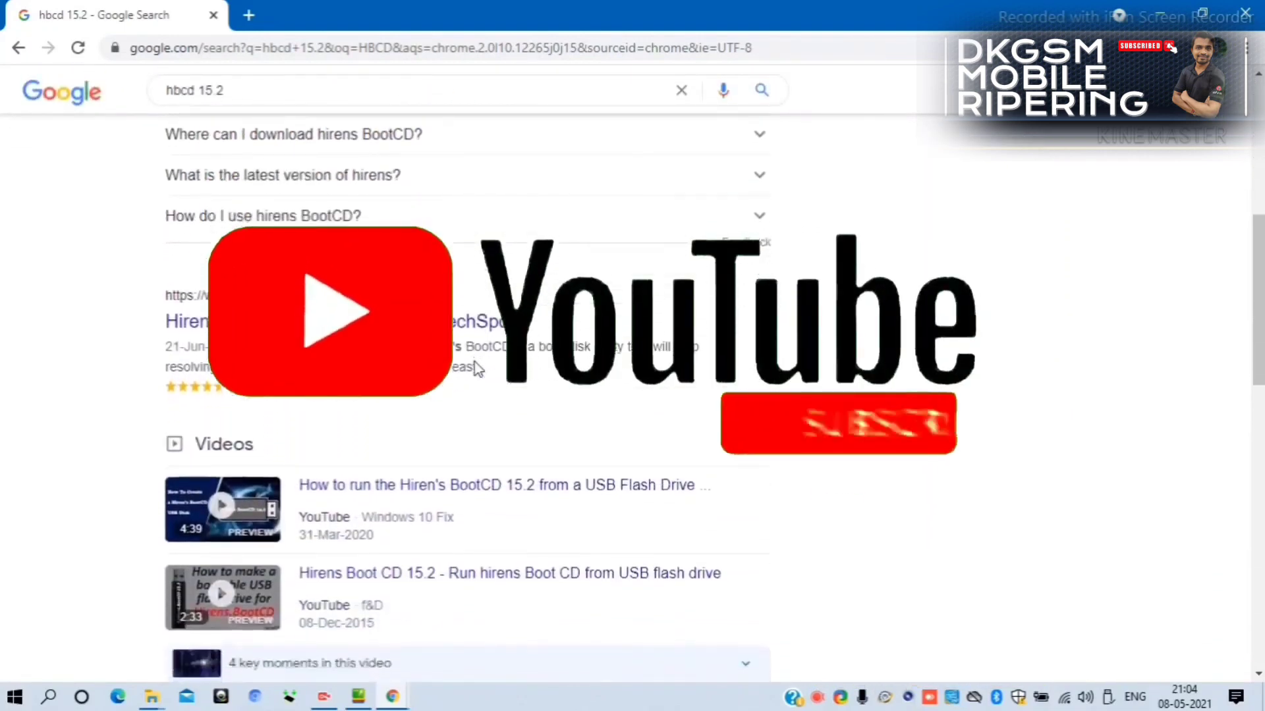
scroll(475, 362, up, 4)
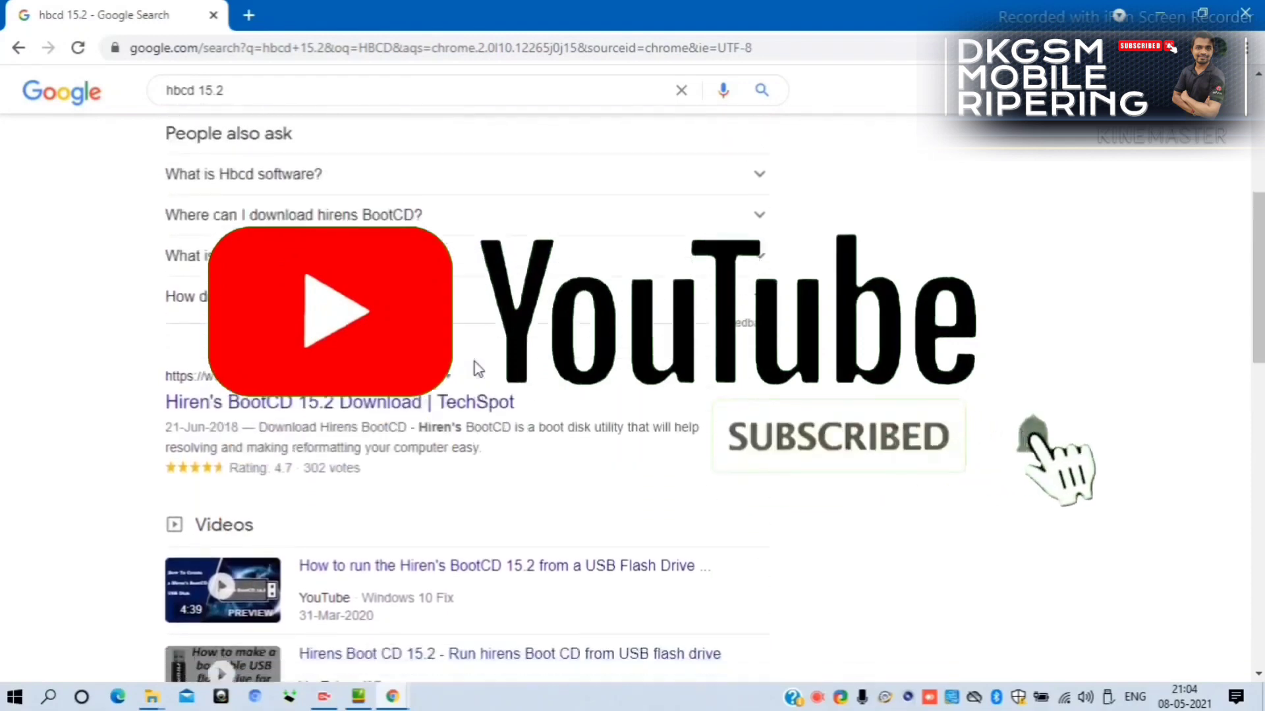
scroll(477, 369, up, 5)
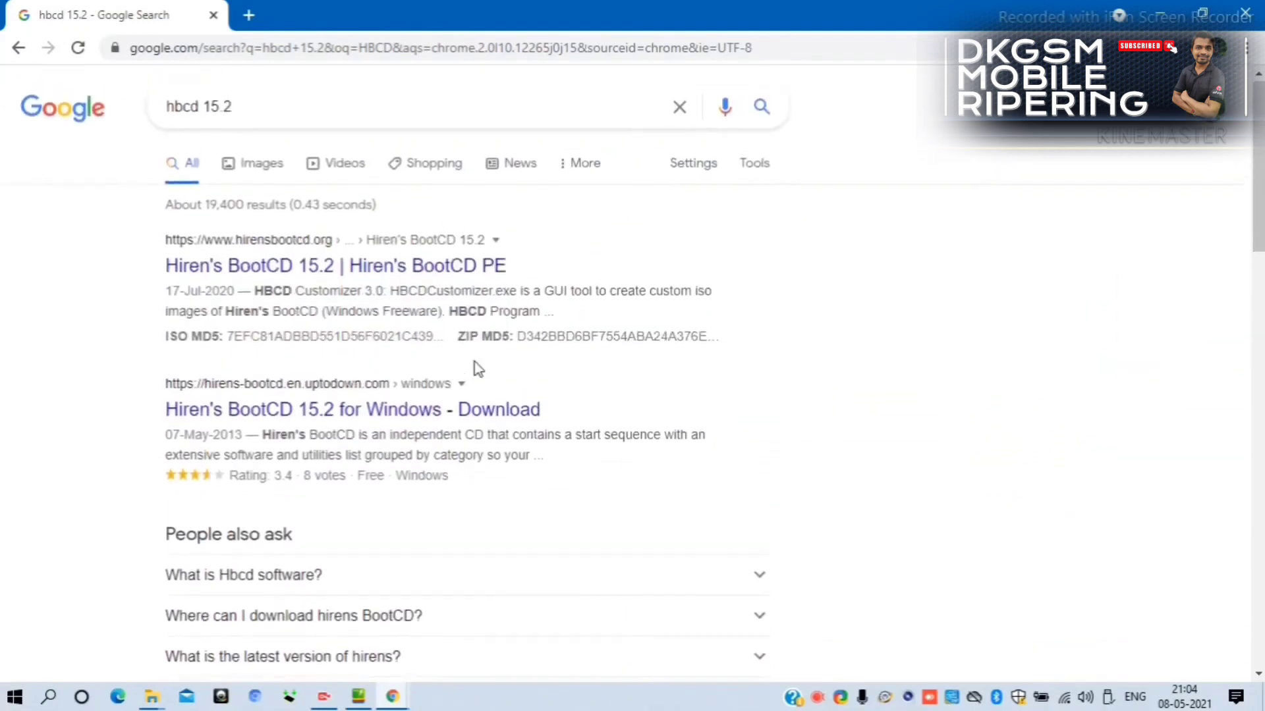
click(425, 277)
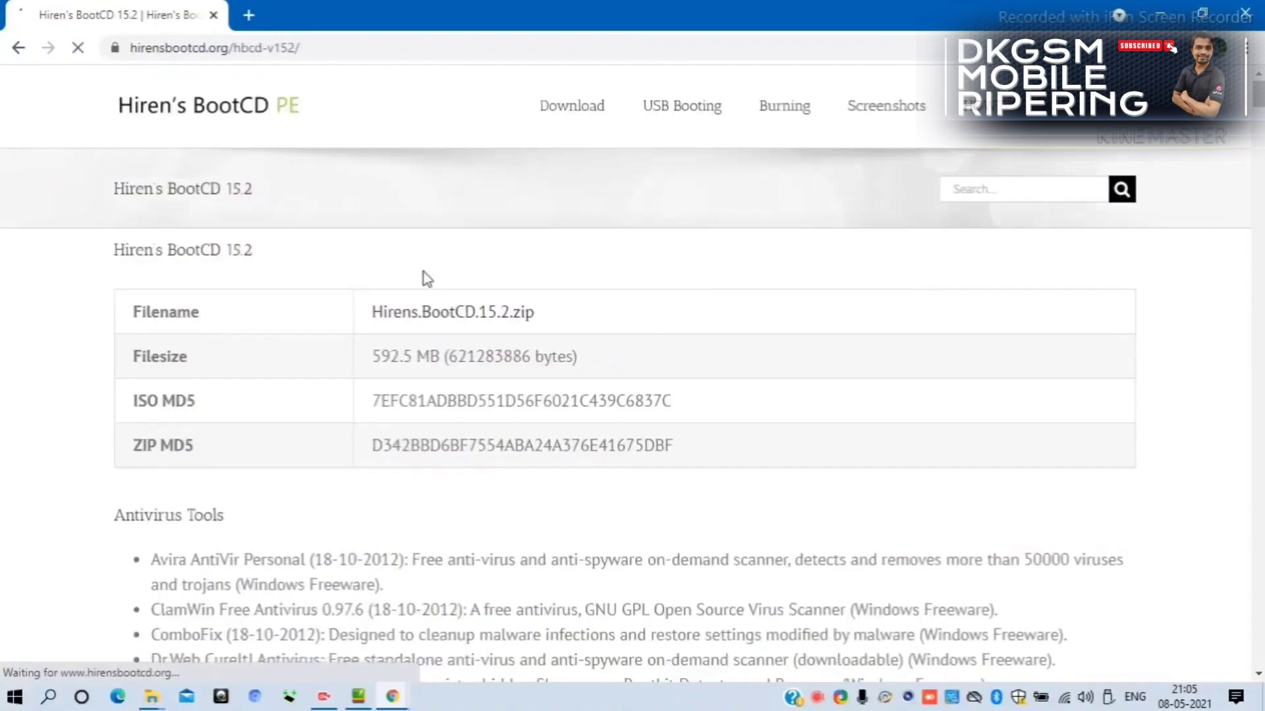
Step: Look over the tool list on the page and start downloading Hirens.BootCD.15.2.zip
scroll(826, 354, down, 20)
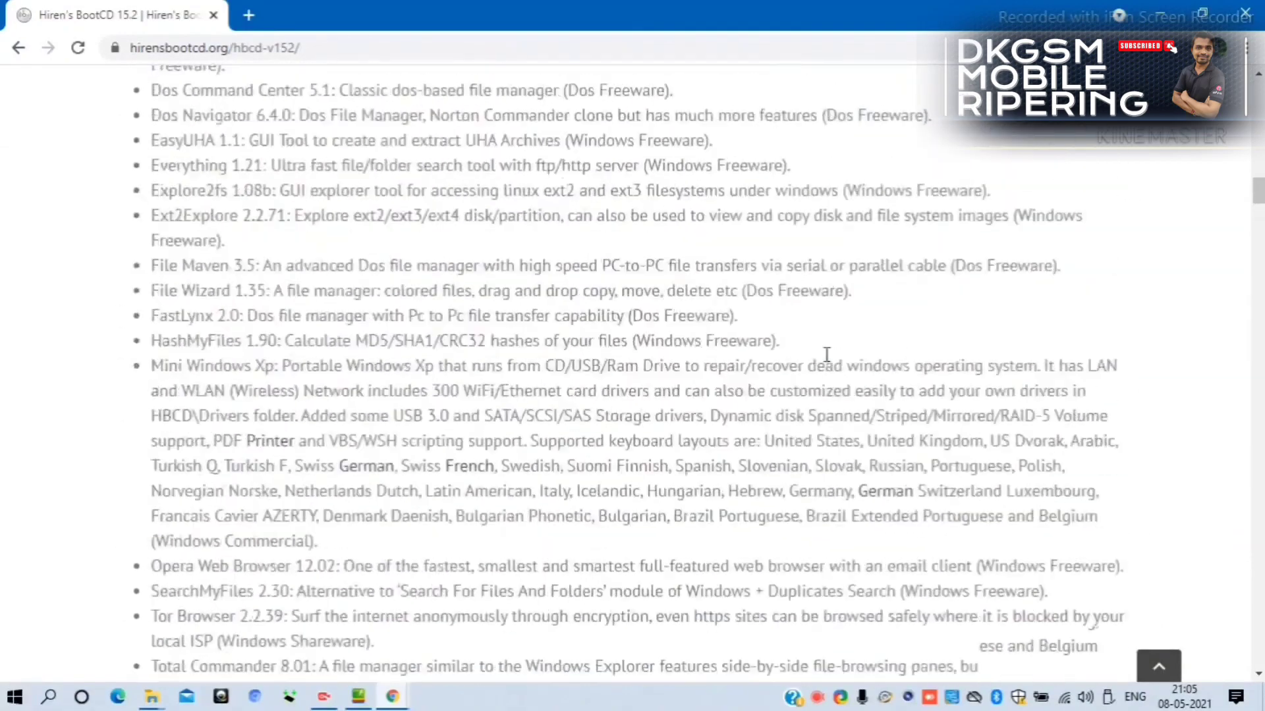
scroll(826, 354, up, 15)
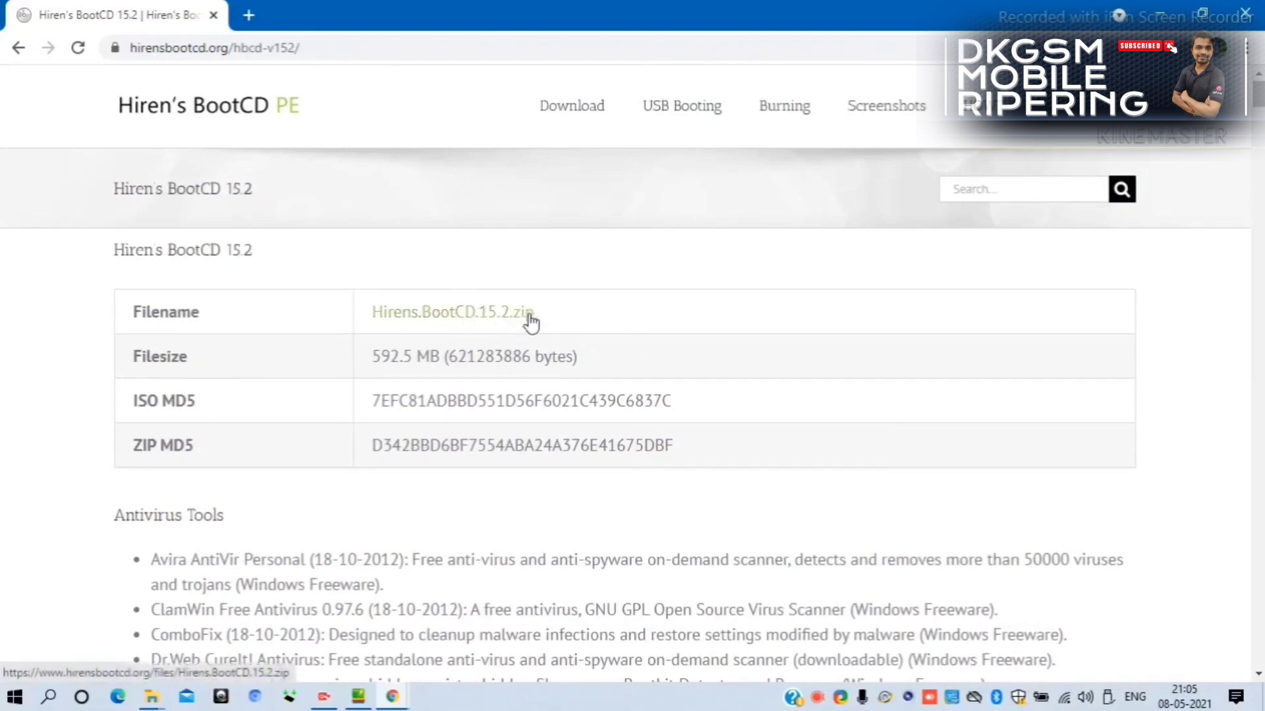
click(499, 323)
click(492, 318)
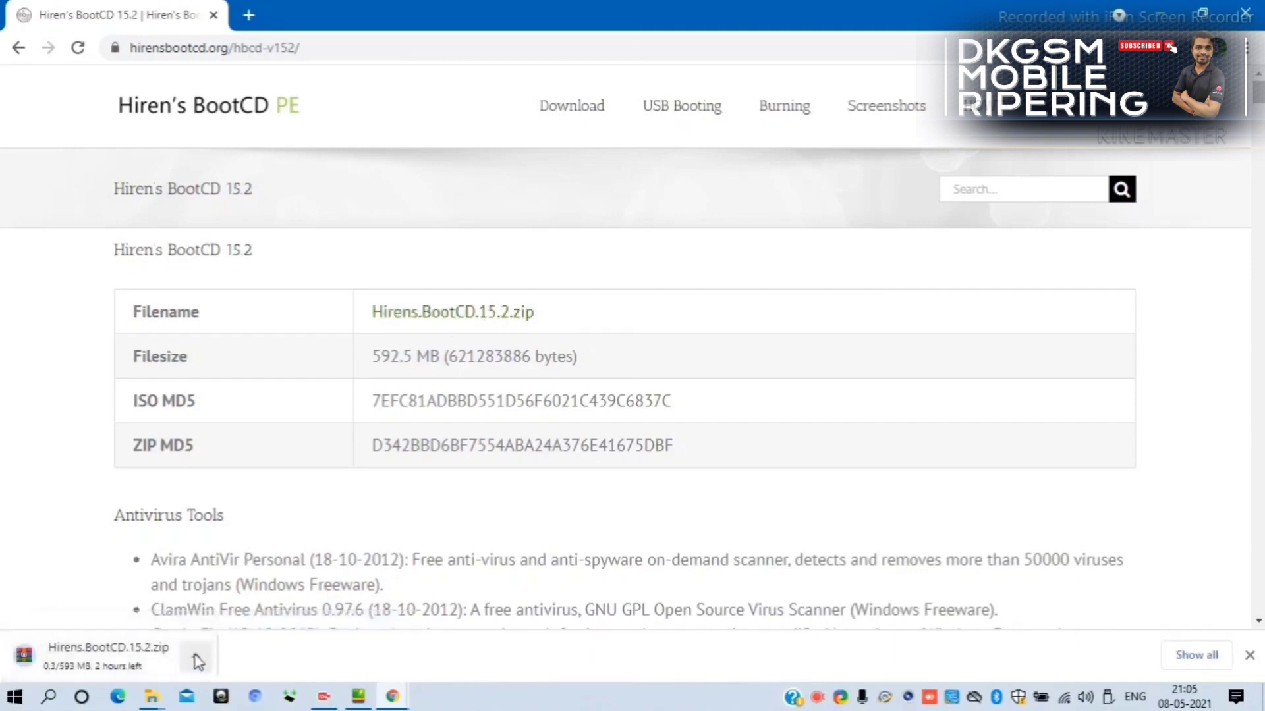
click(196, 658)
click(245, 593)
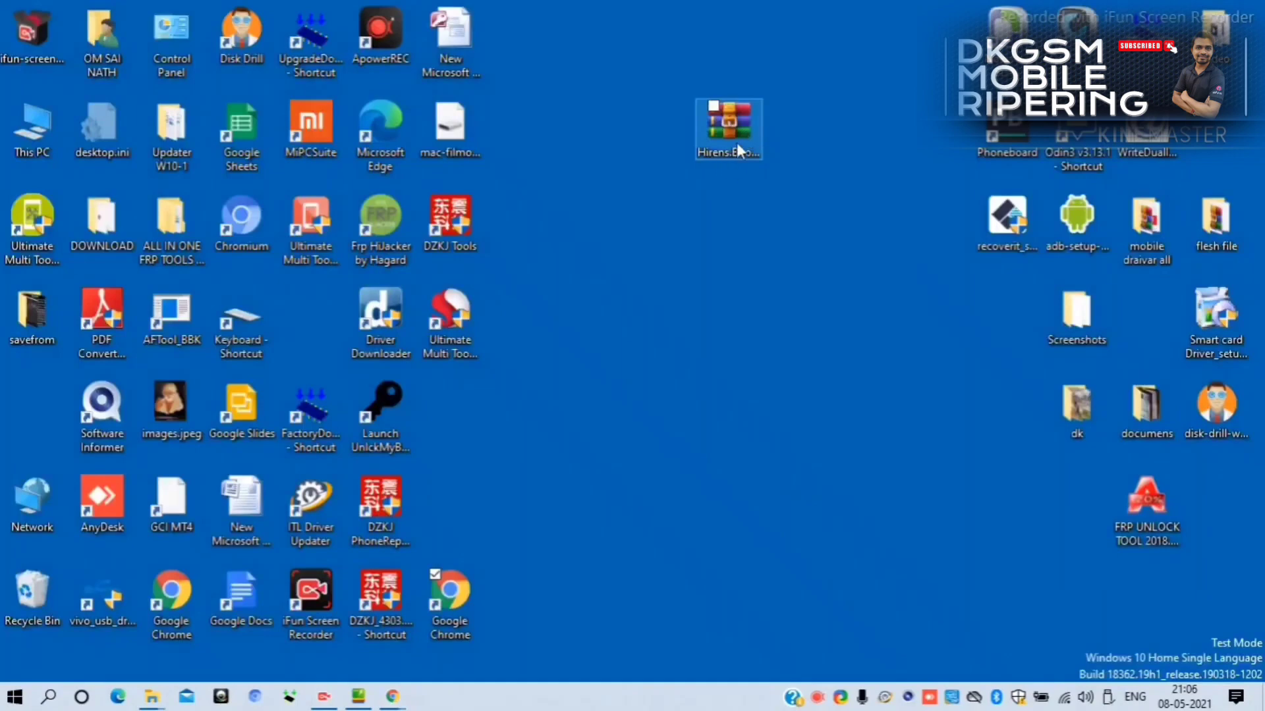
Step: Extract Hirens.BootCD.15.2.zip from the desktop into a Hirens.BootCD.15.2 folder on the desktop, and refresh the desktop
right_click(737, 146)
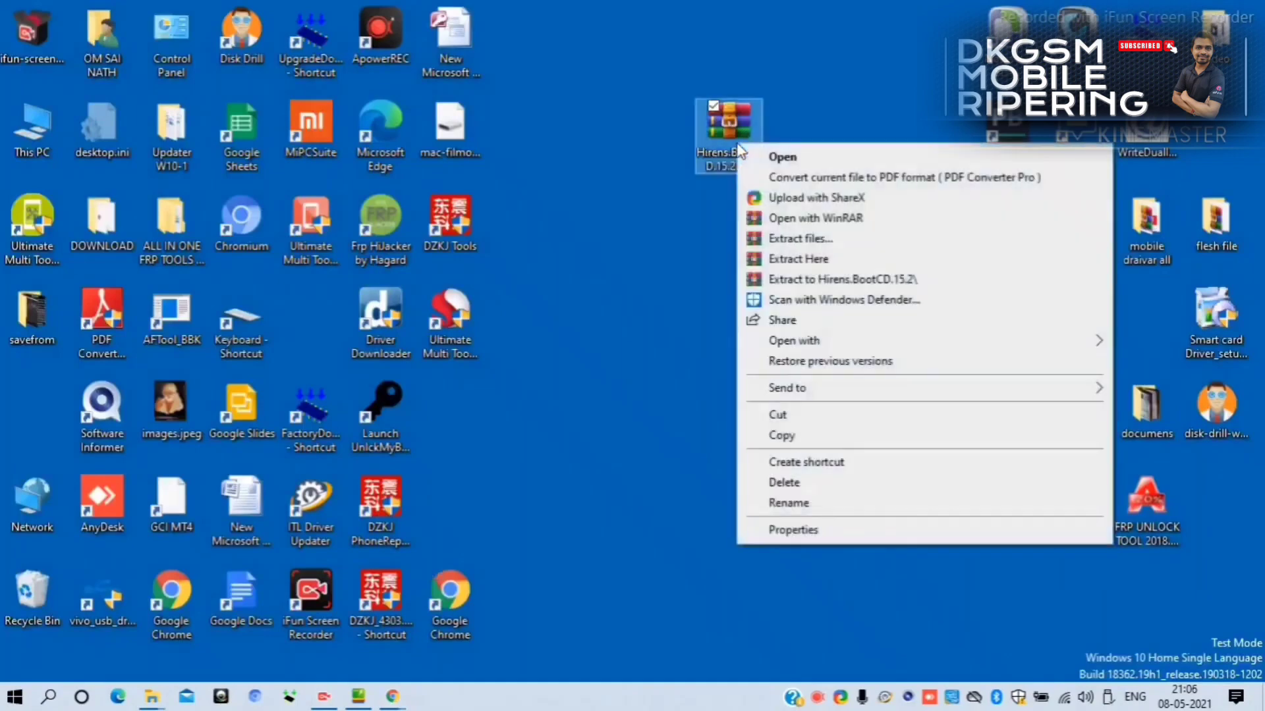
click(848, 240)
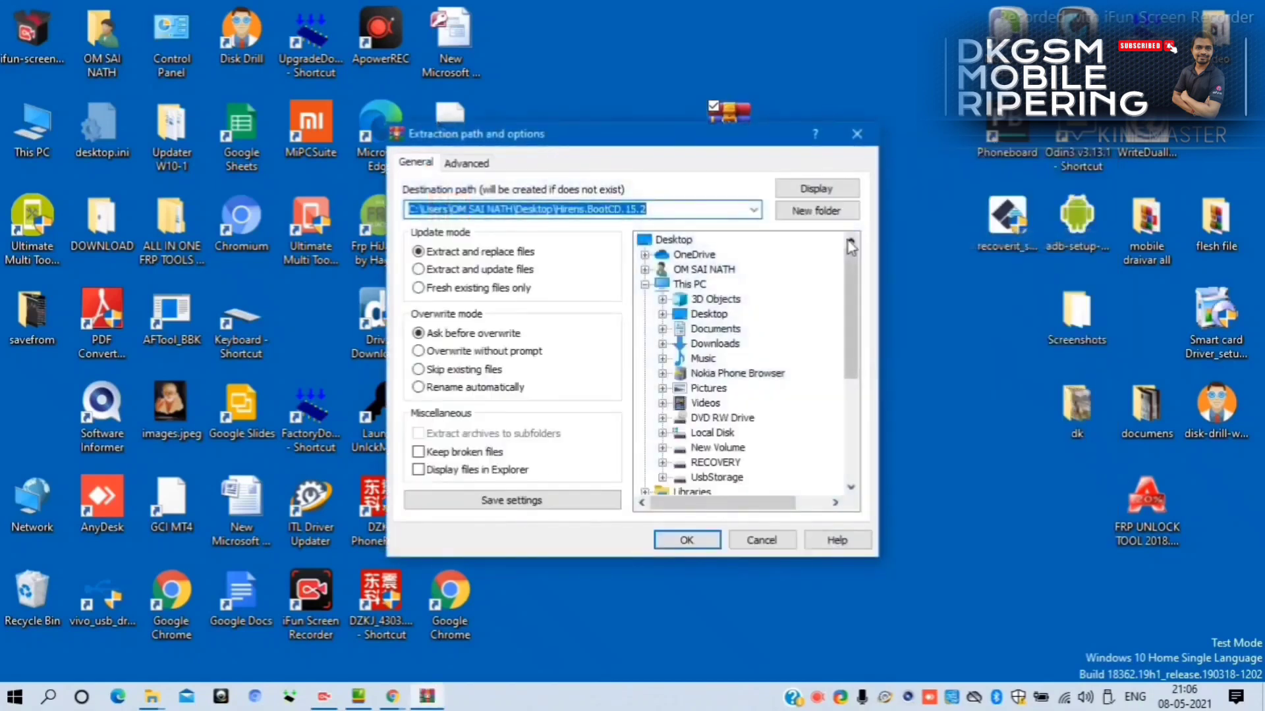
click(687, 540)
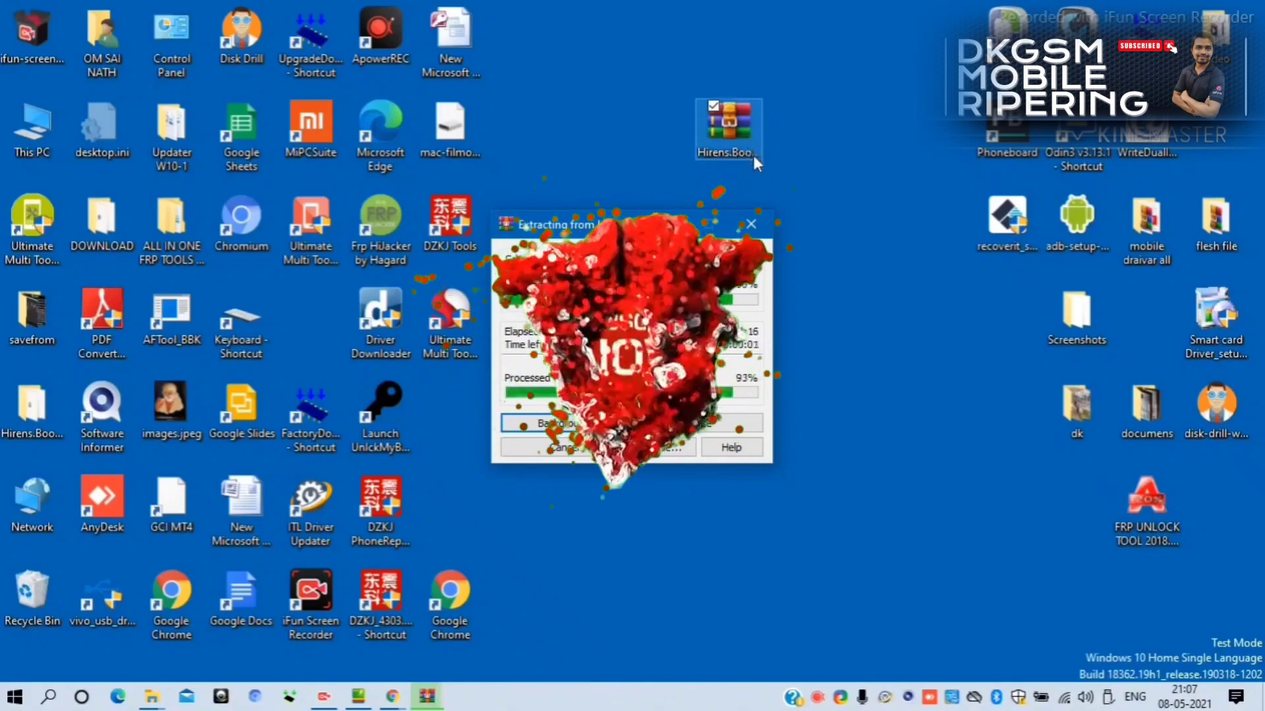
click(735, 158)
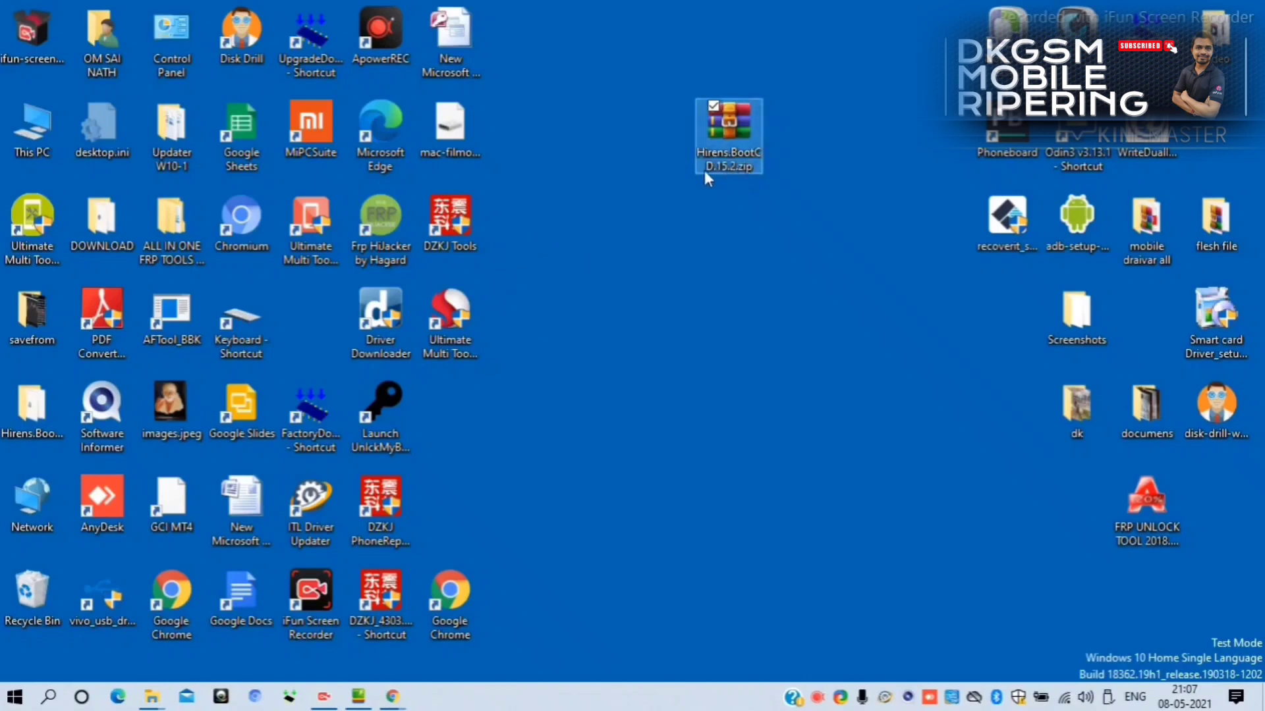
click(757, 243)
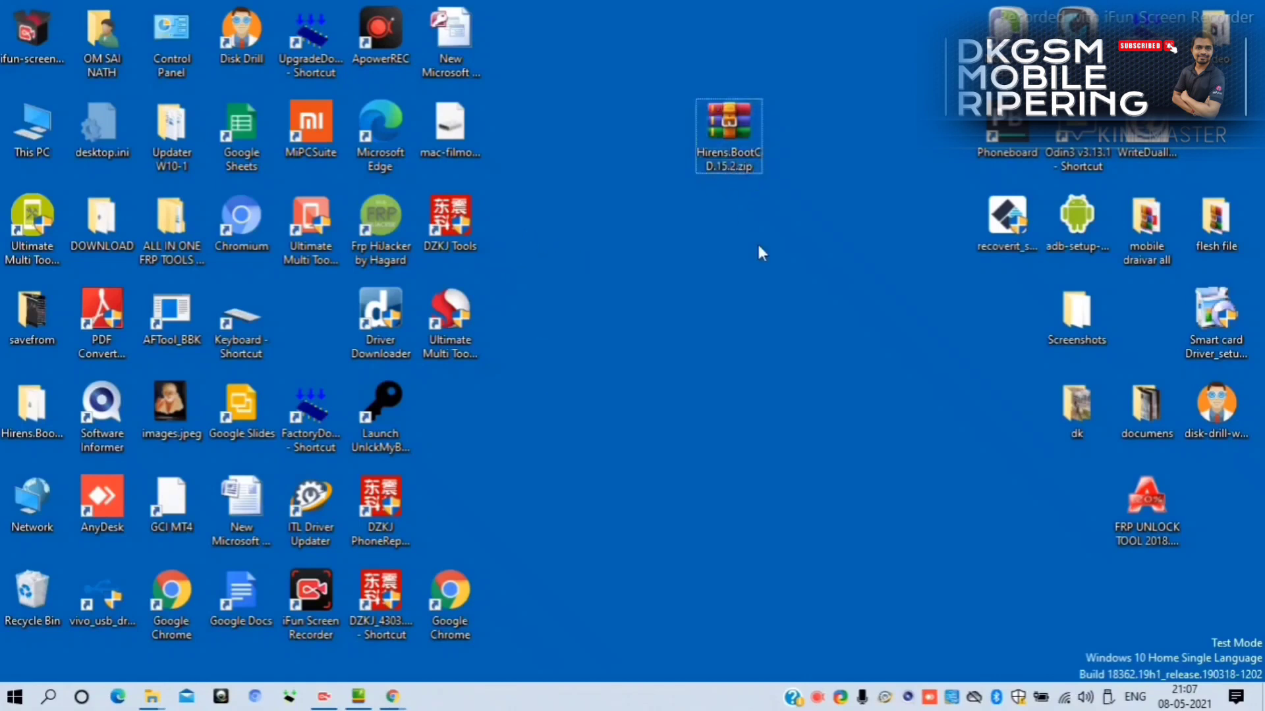
right_click(636, 216)
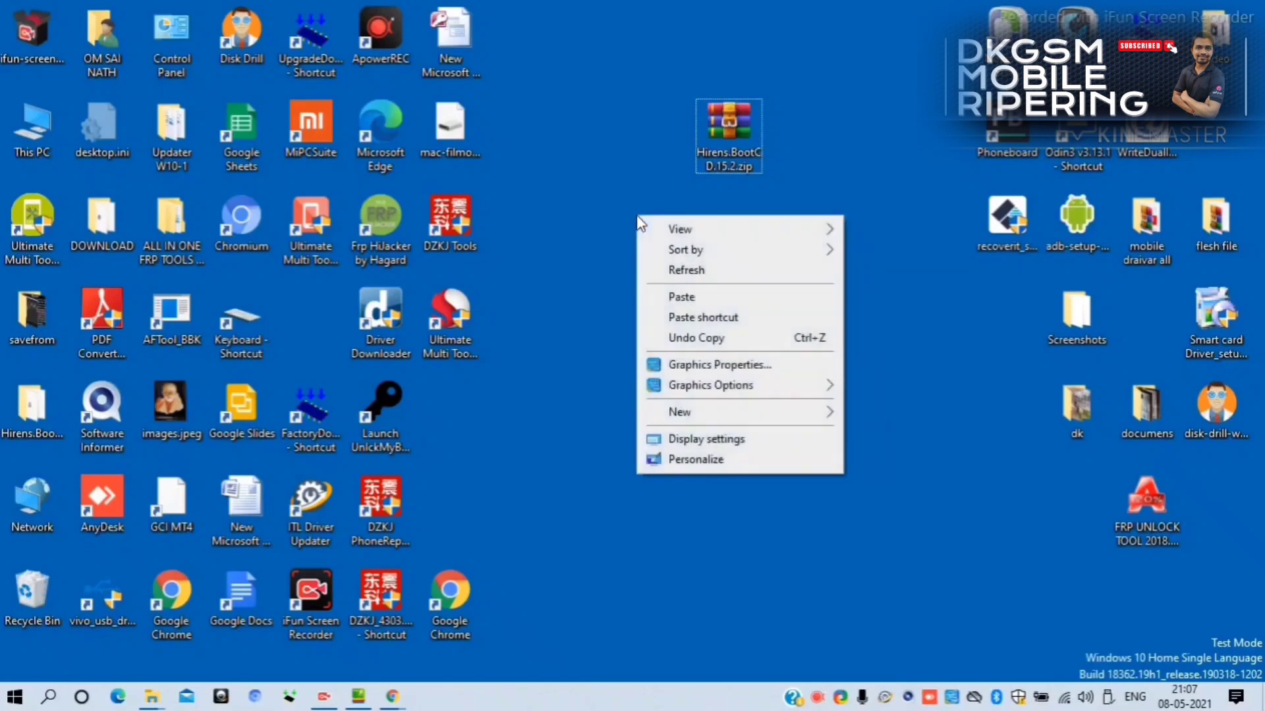
click(698, 282)
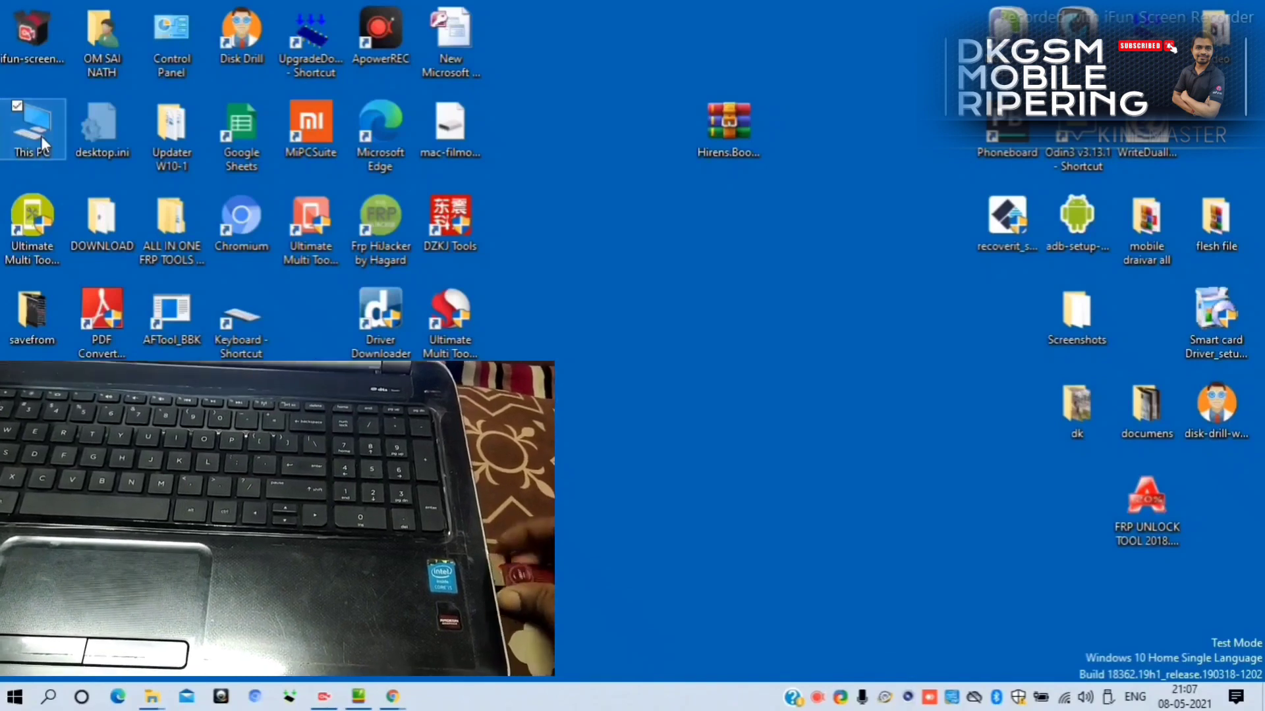
Step: Open the UsbStorage drive from This PC to check its contents, and return to the drive list
double_click(41, 136)
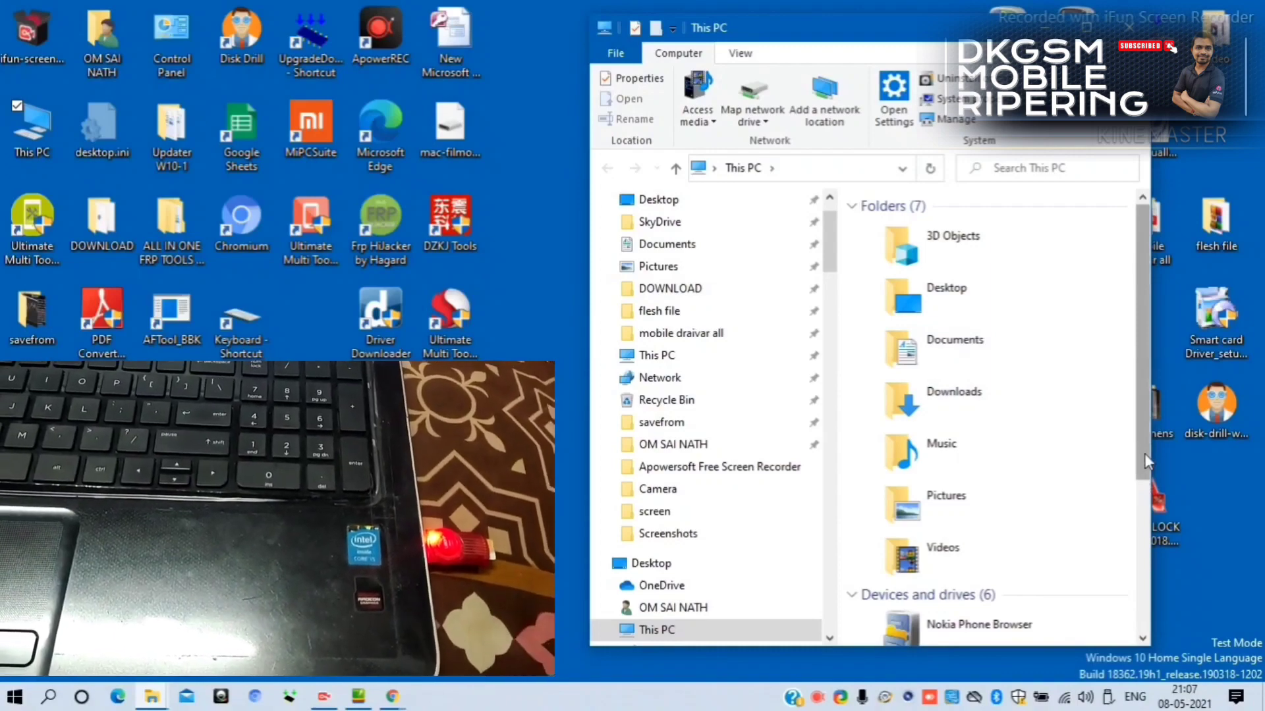
drag(1144, 454, 1164, 626)
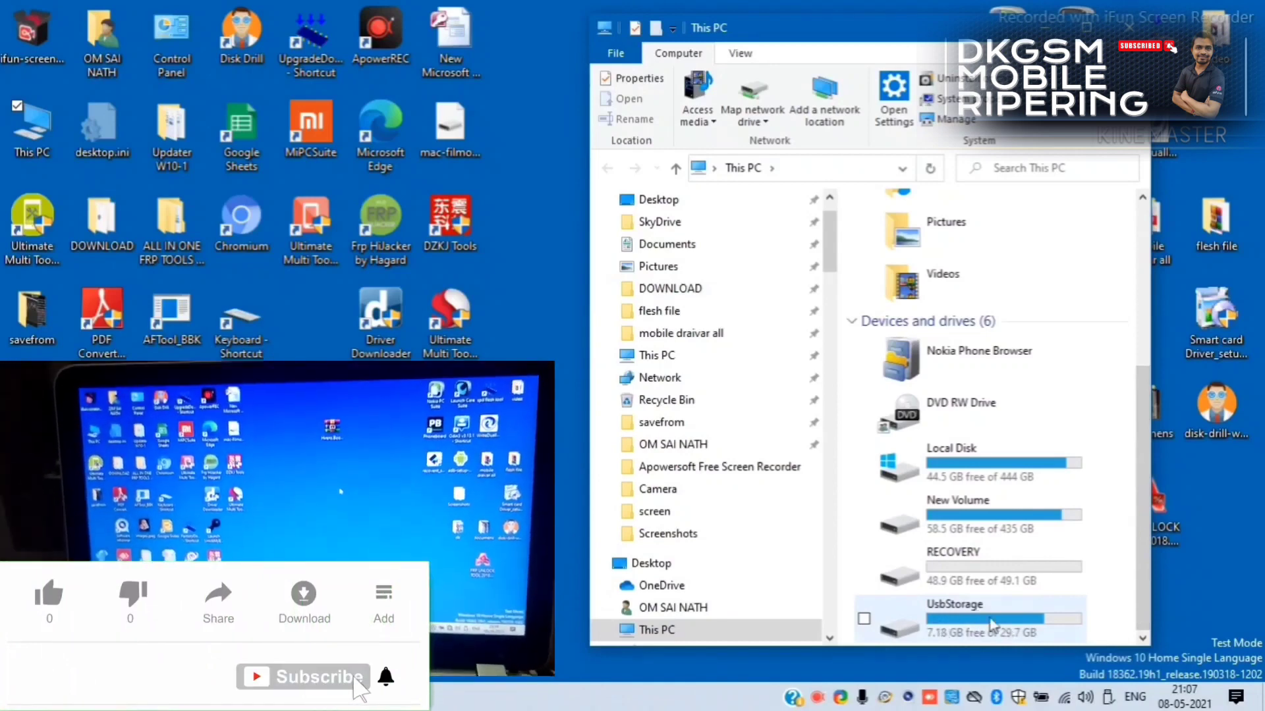
double_click(993, 623)
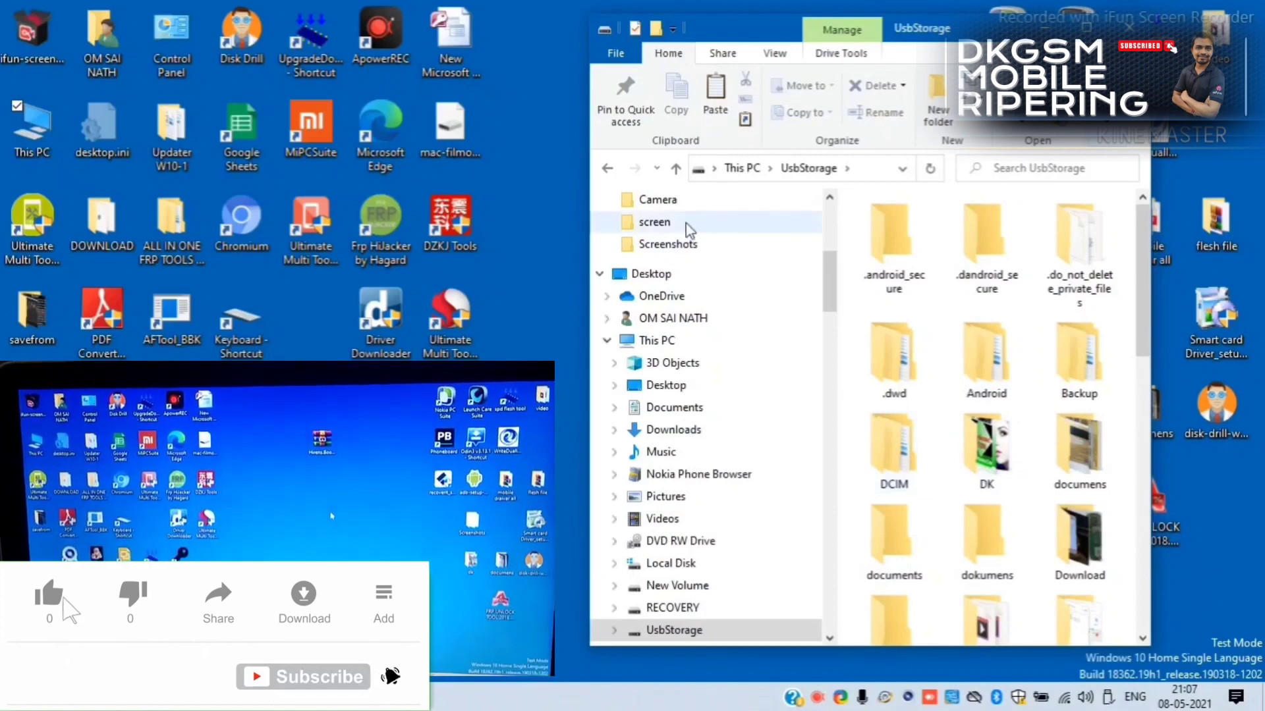
click(609, 169)
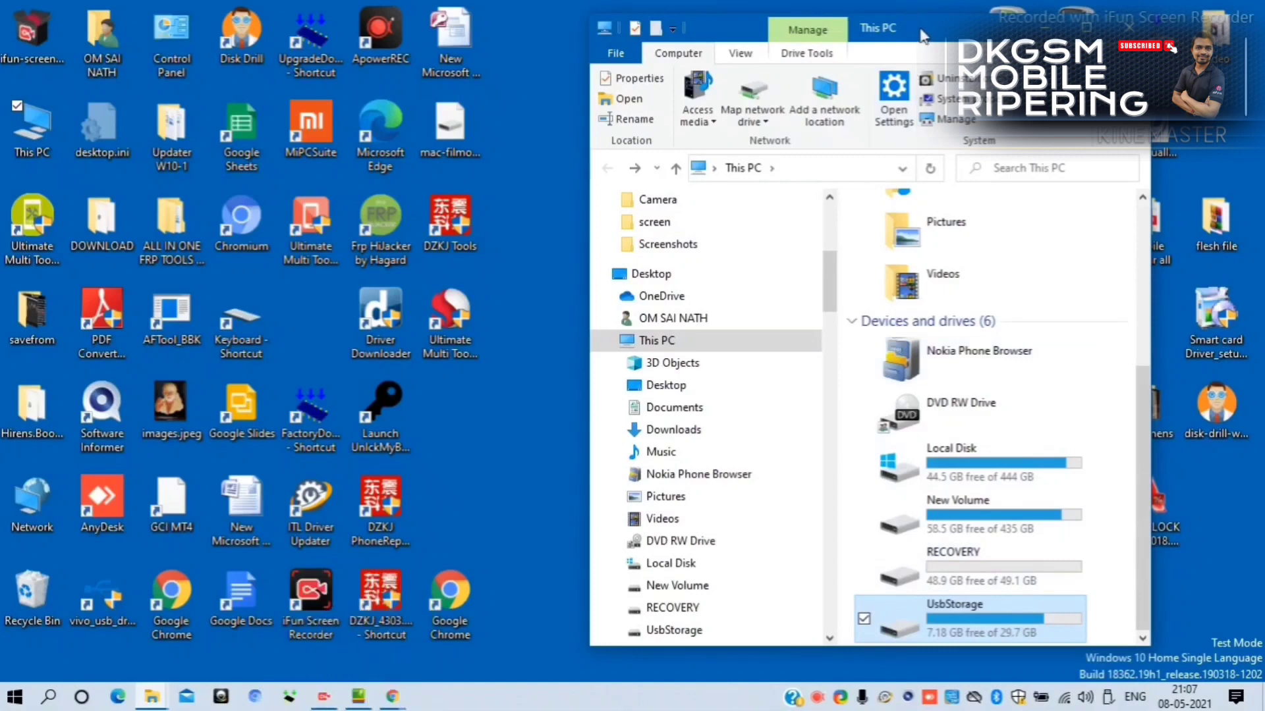
Step: Quick-format the UsbStorage drive as FAT32 with a 16-kilobyte allocation unit size and the volume label UsbStorage
drag(924, 38, 922, 28)
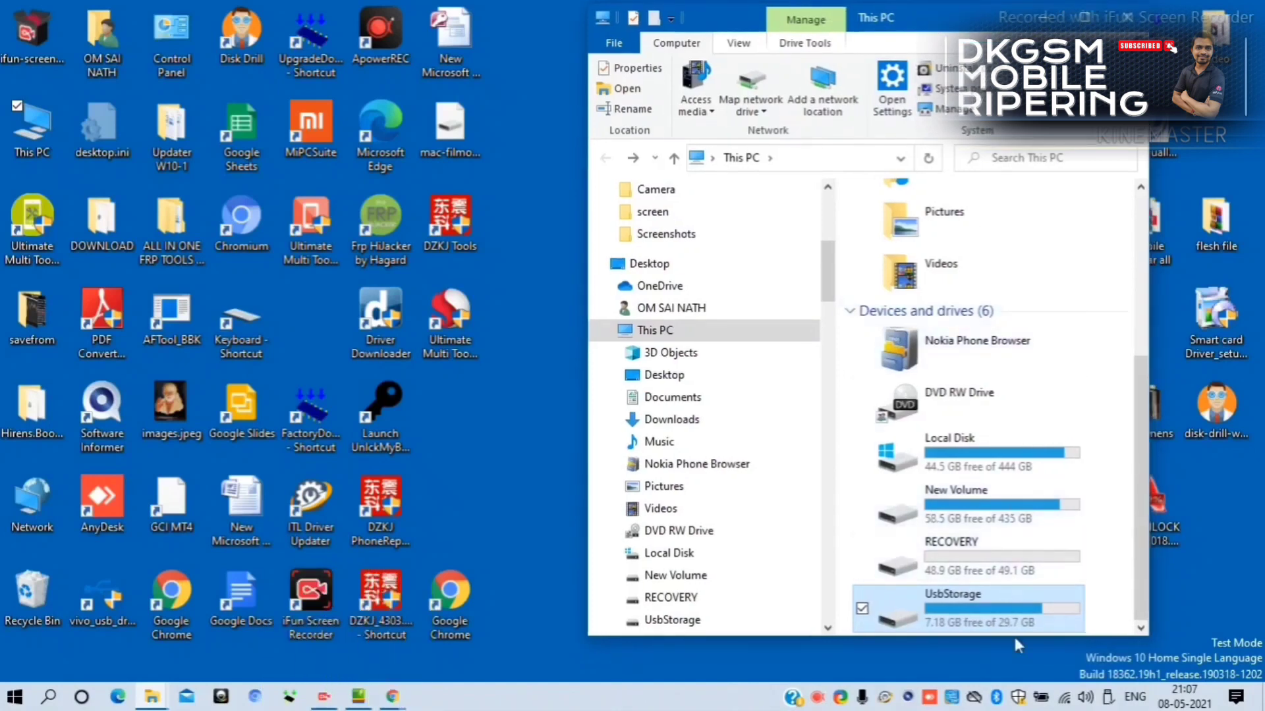
right_click(980, 607)
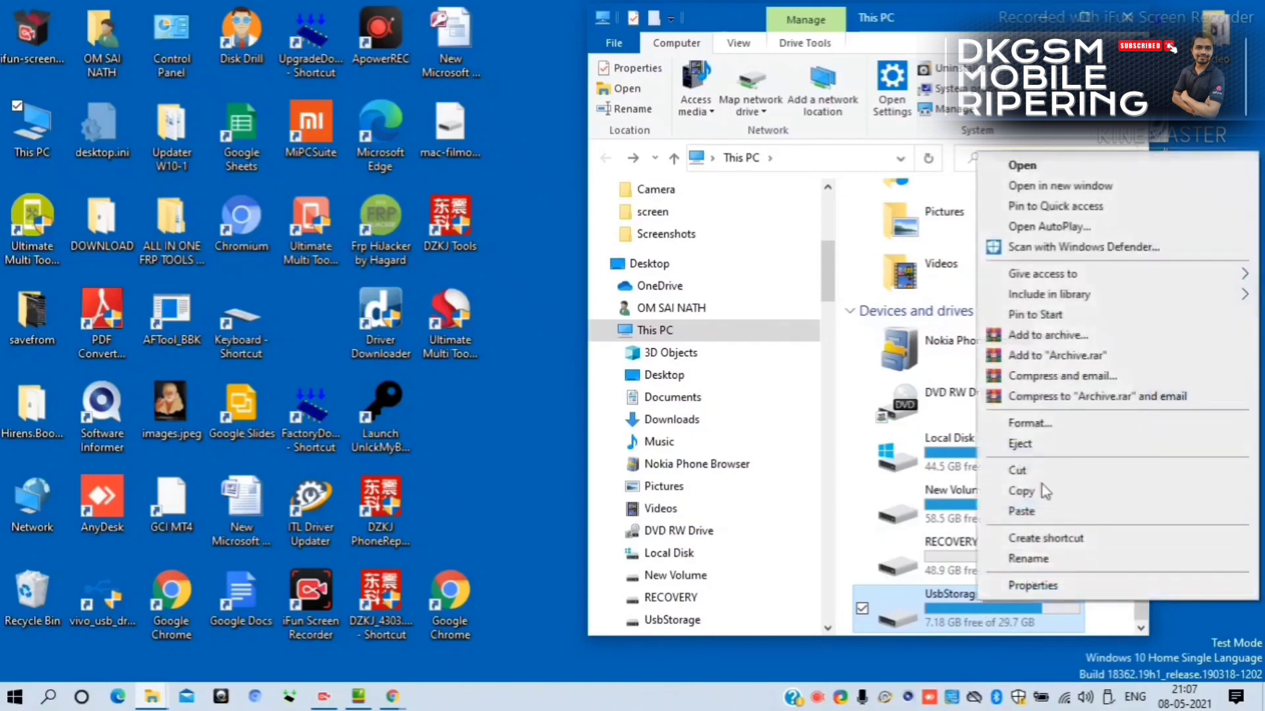
click(1053, 430)
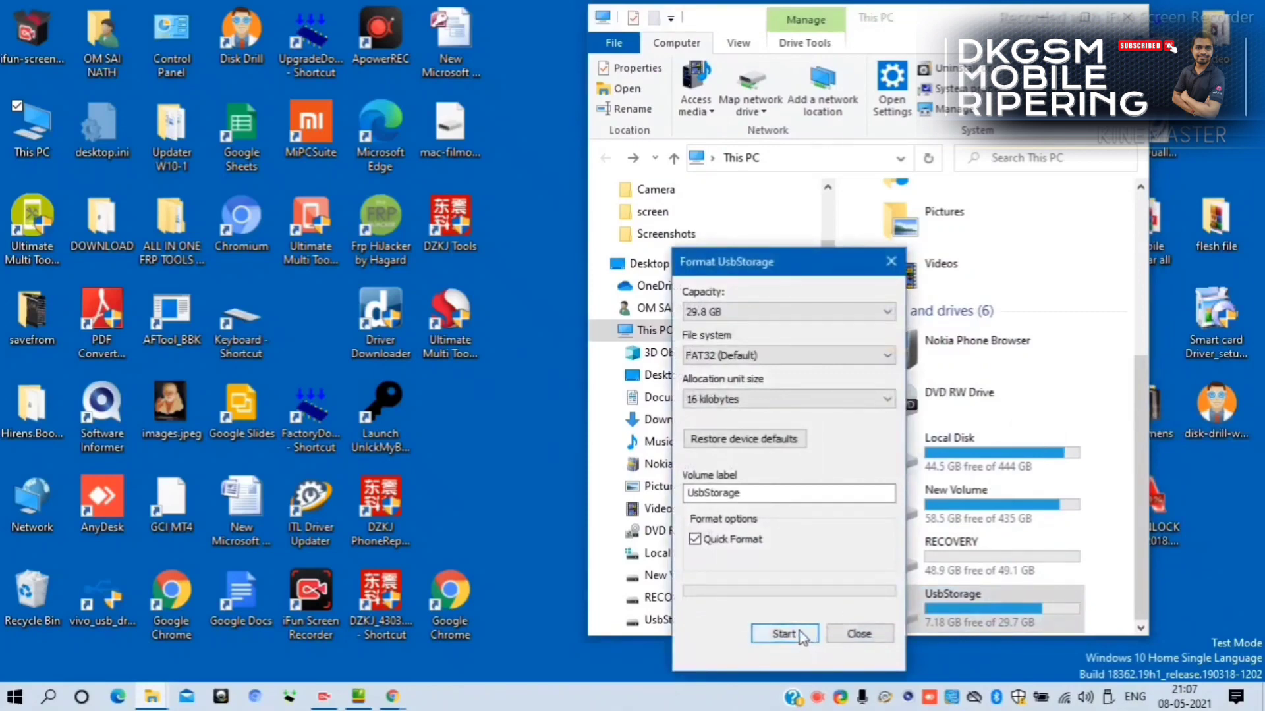
click(801, 635)
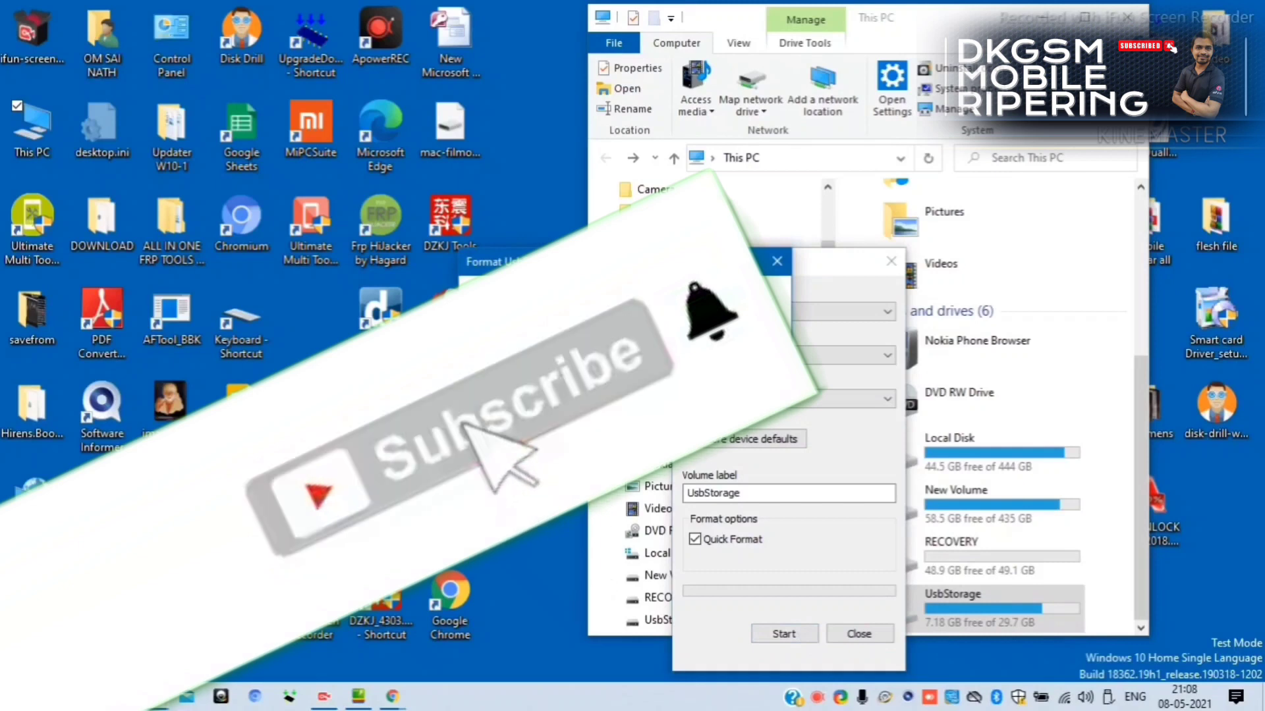
key(Return)
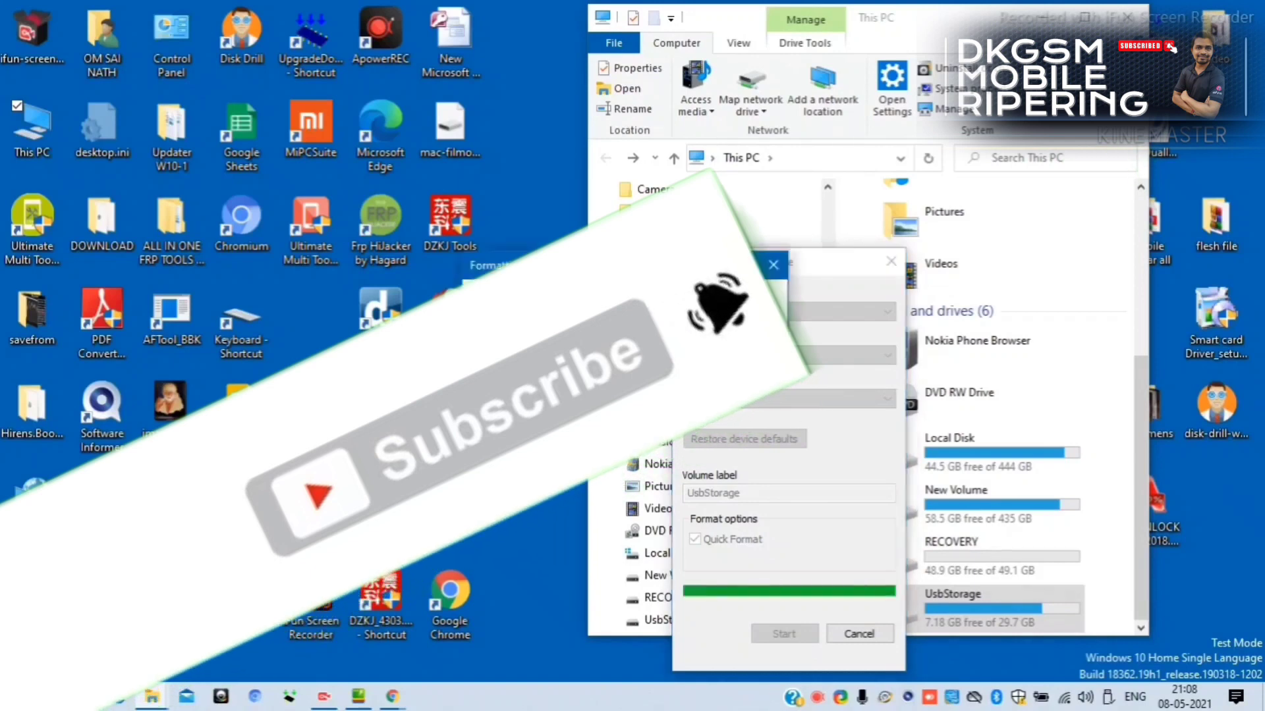
click(746, 347)
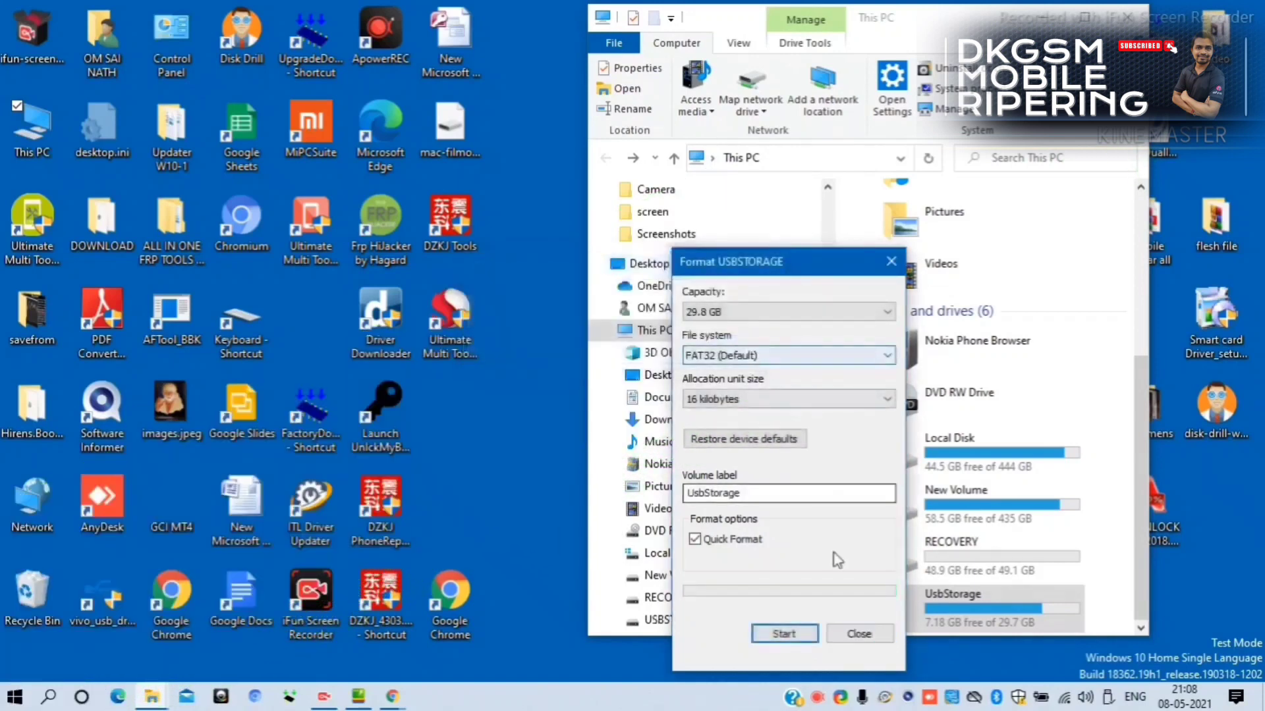
click(857, 635)
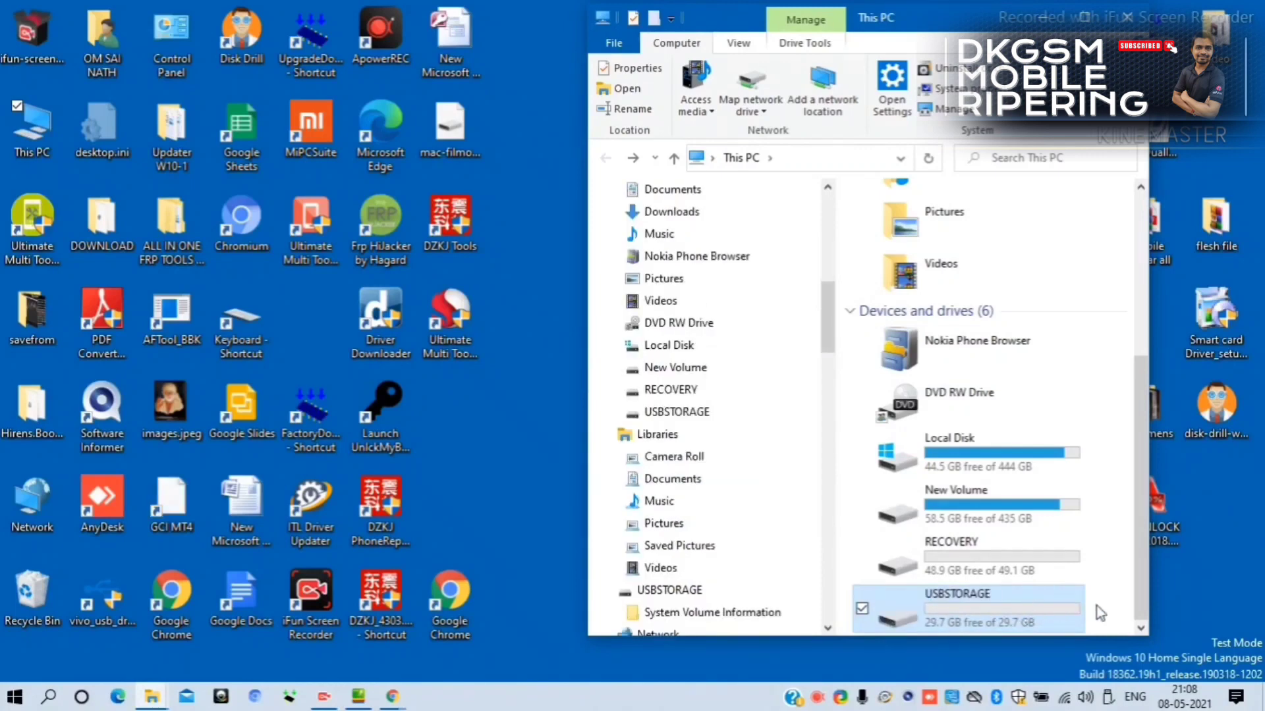
Step: Try to delete the System Volume Information folder from the USBSTORAGE drive, and return to the drive list
double_click(1024, 614)
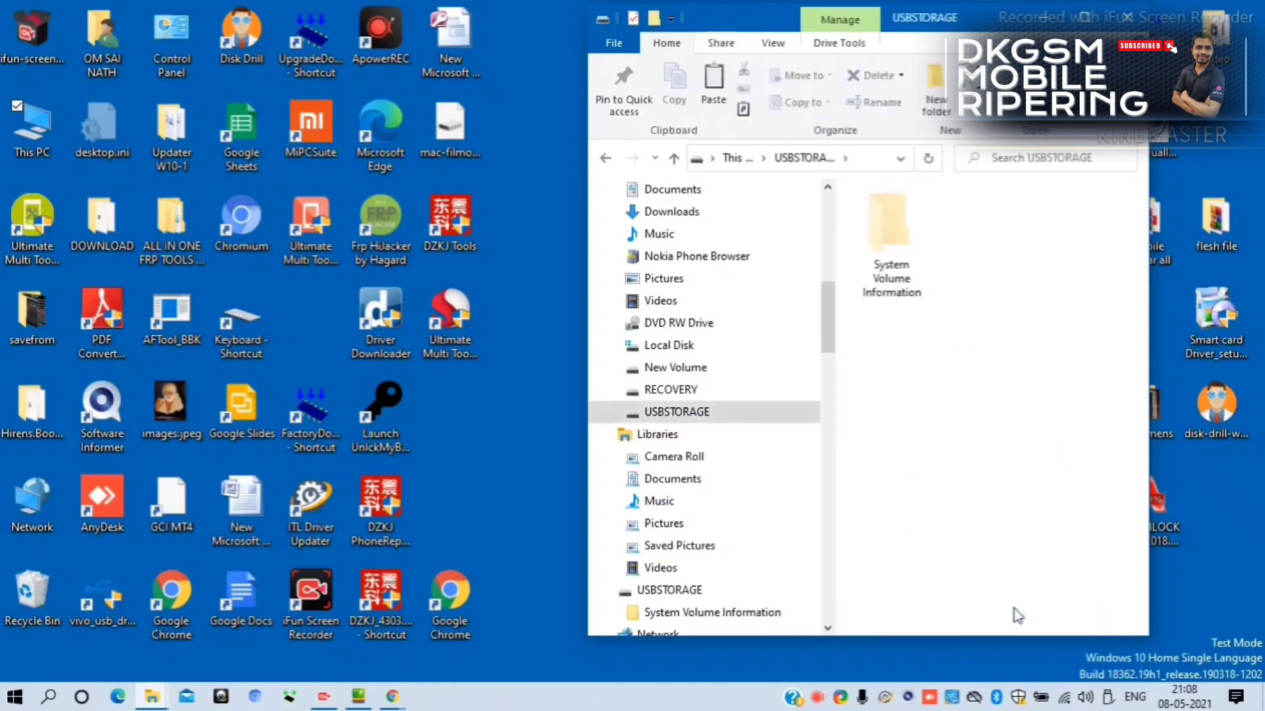
click(909, 267)
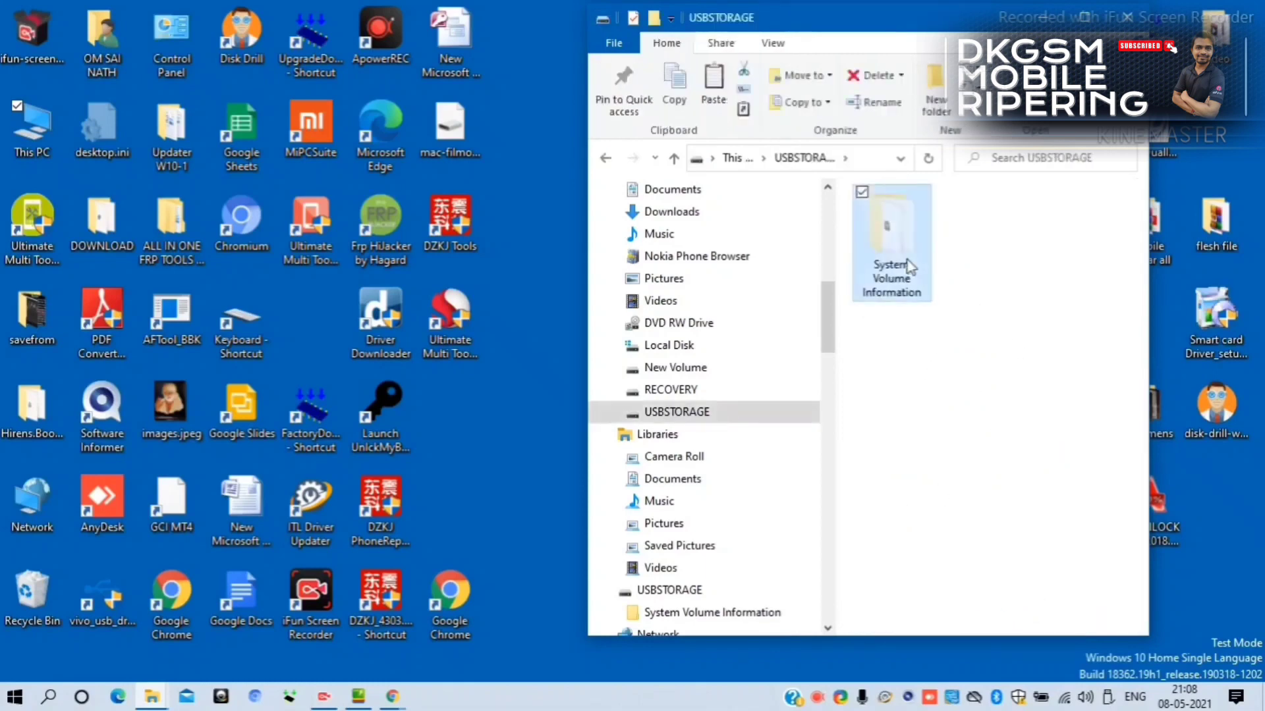
right_click(909, 266)
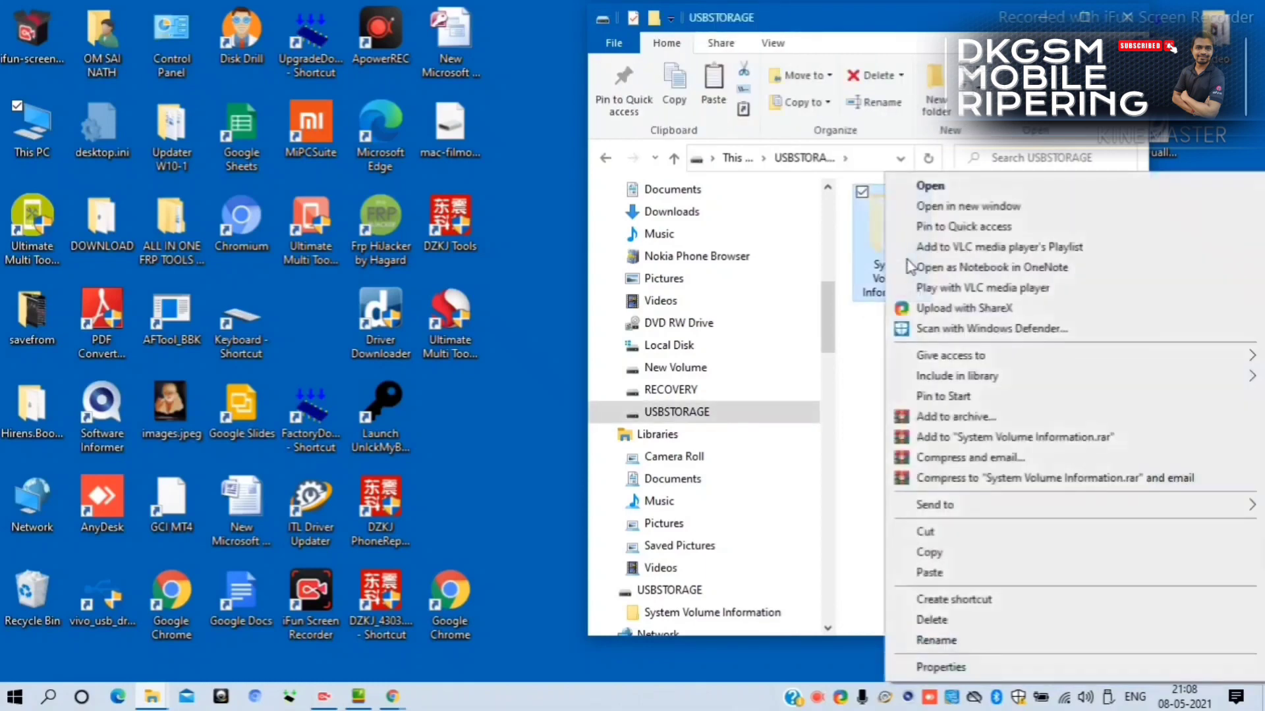
click(970, 624)
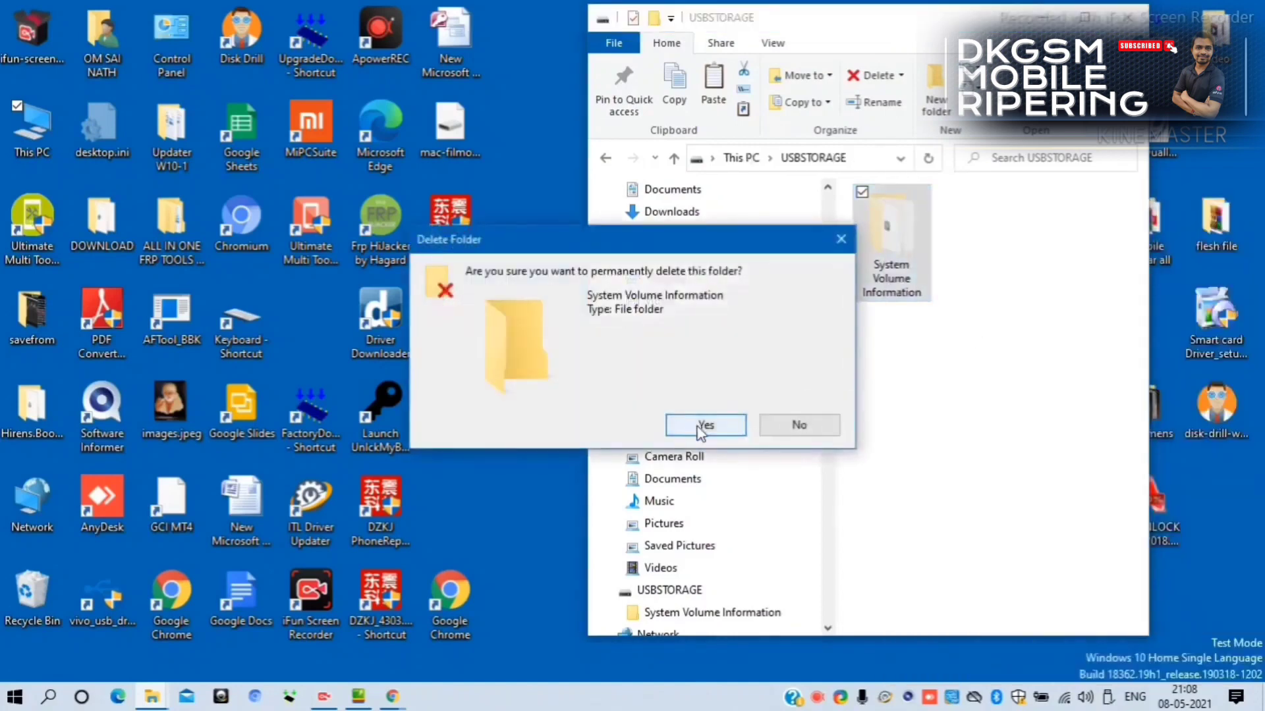
click(704, 425)
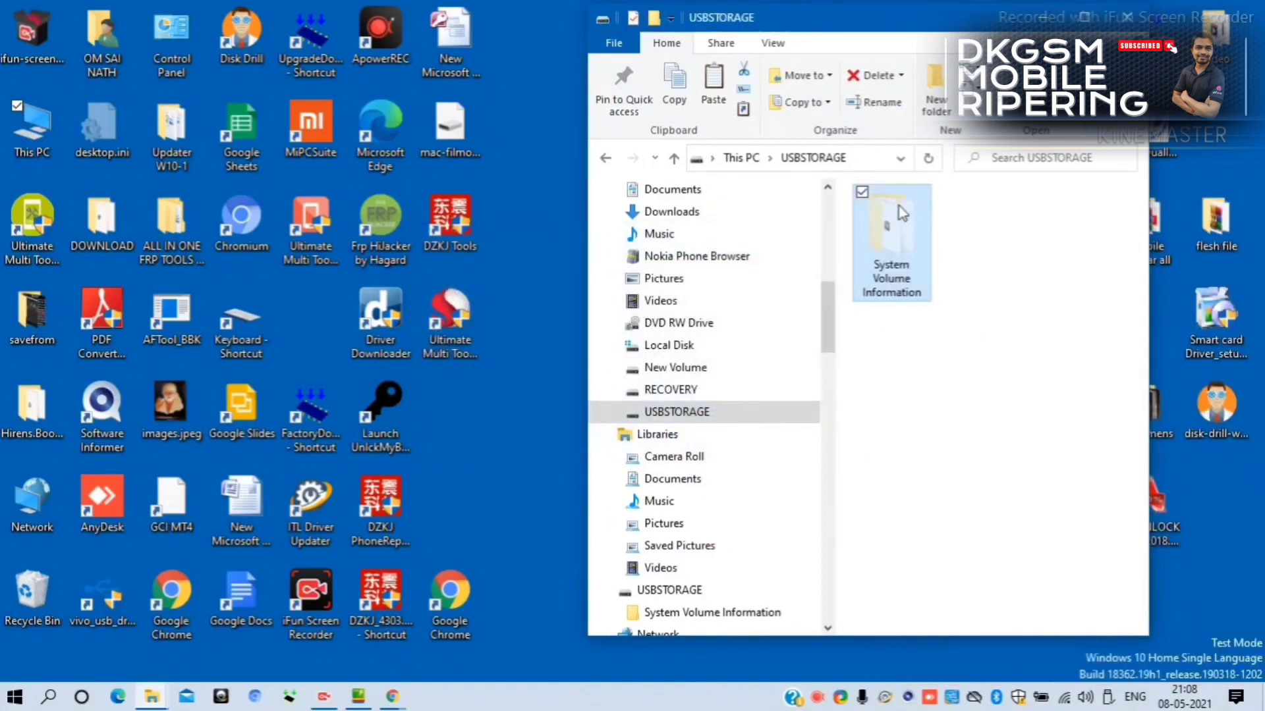
click(604, 161)
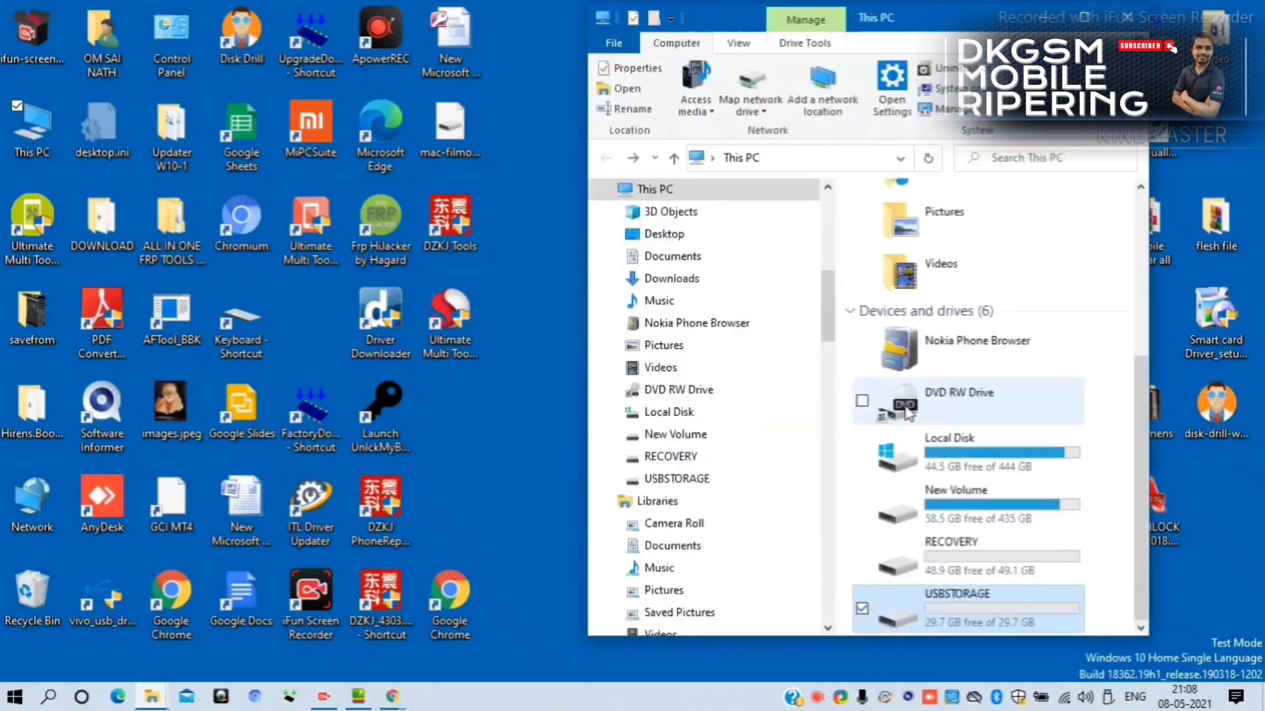
right_click(944, 606)
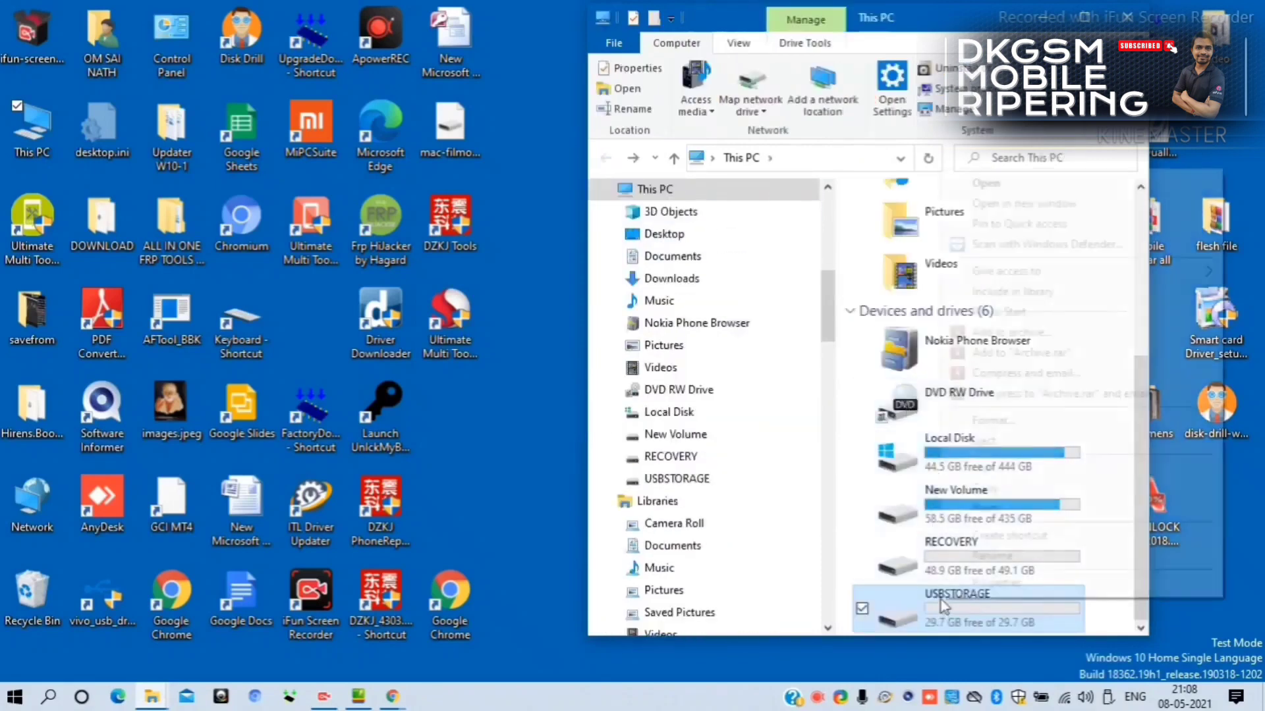
click(1006, 630)
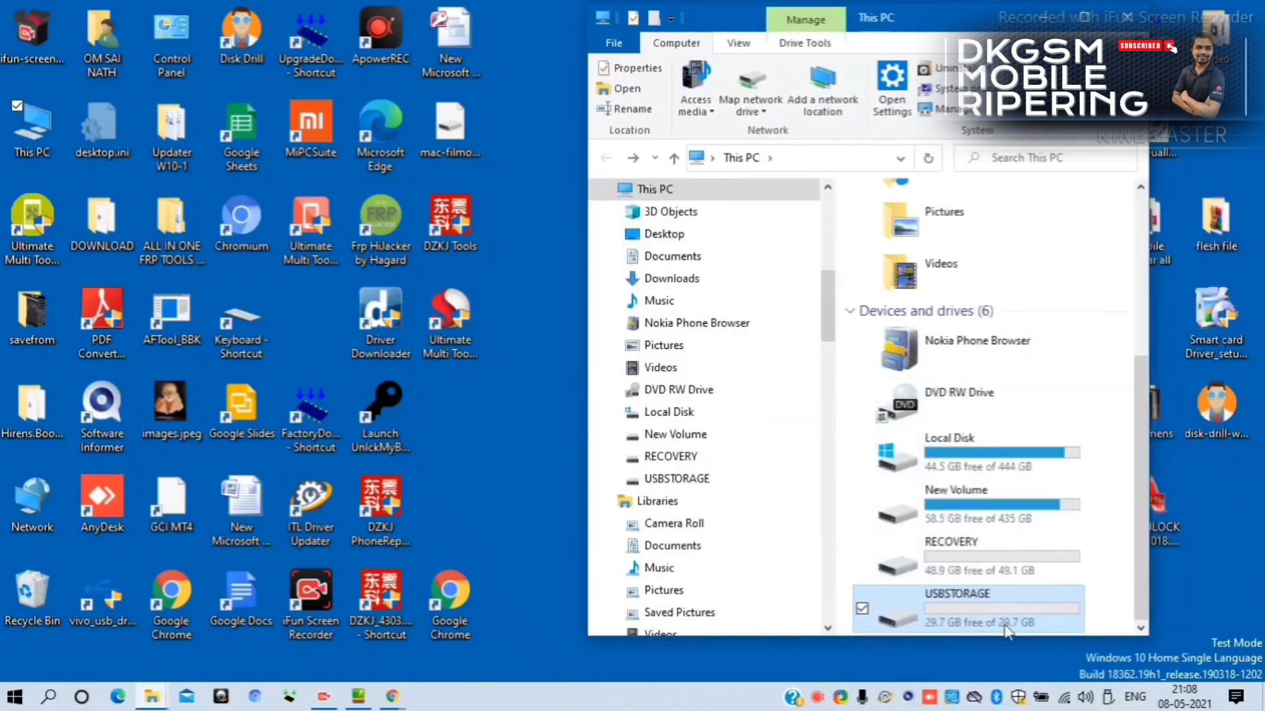
right_click(954, 629)
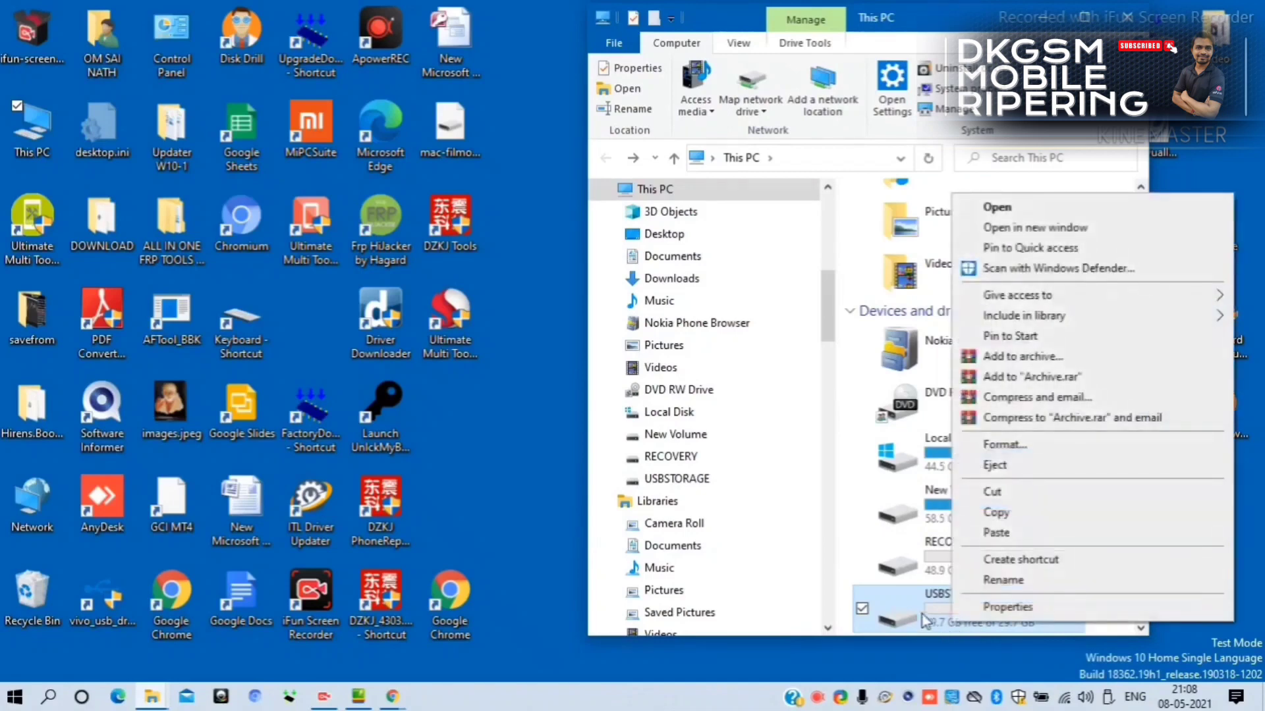
click(925, 619)
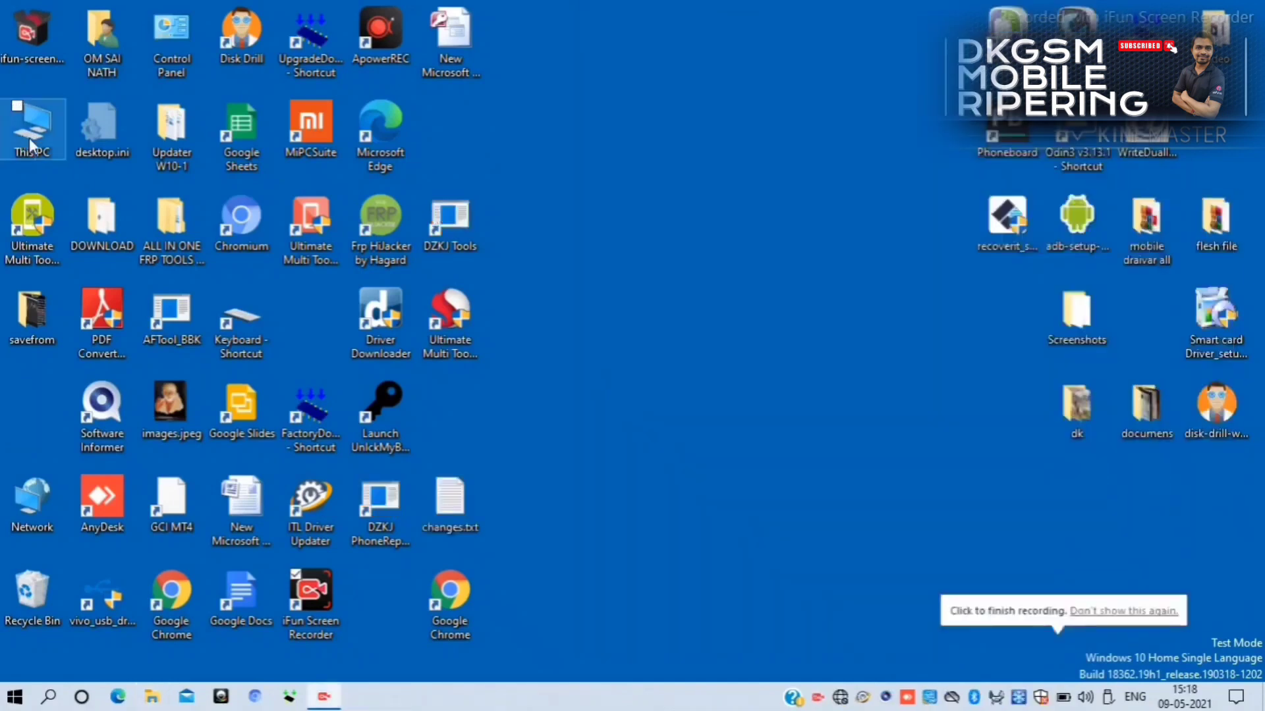
Step: Open This PC from the desktop and open the Local Disk drive
click(29, 137)
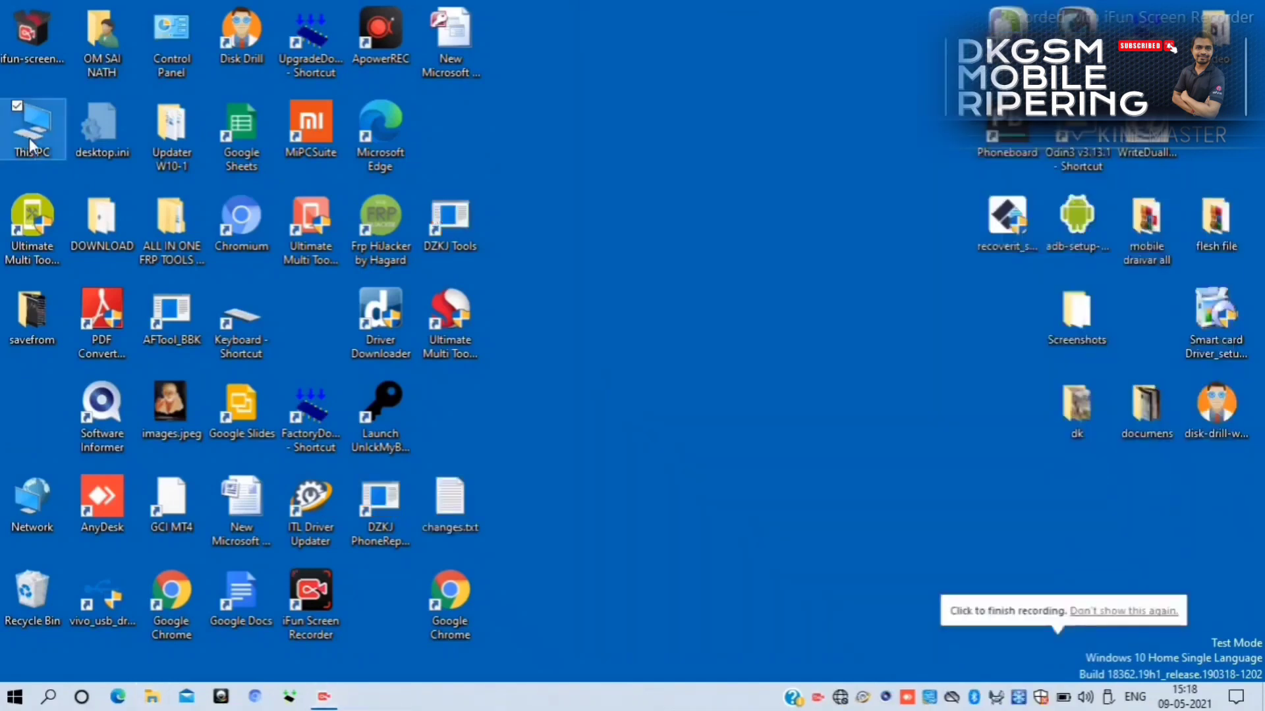
double_click(29, 137)
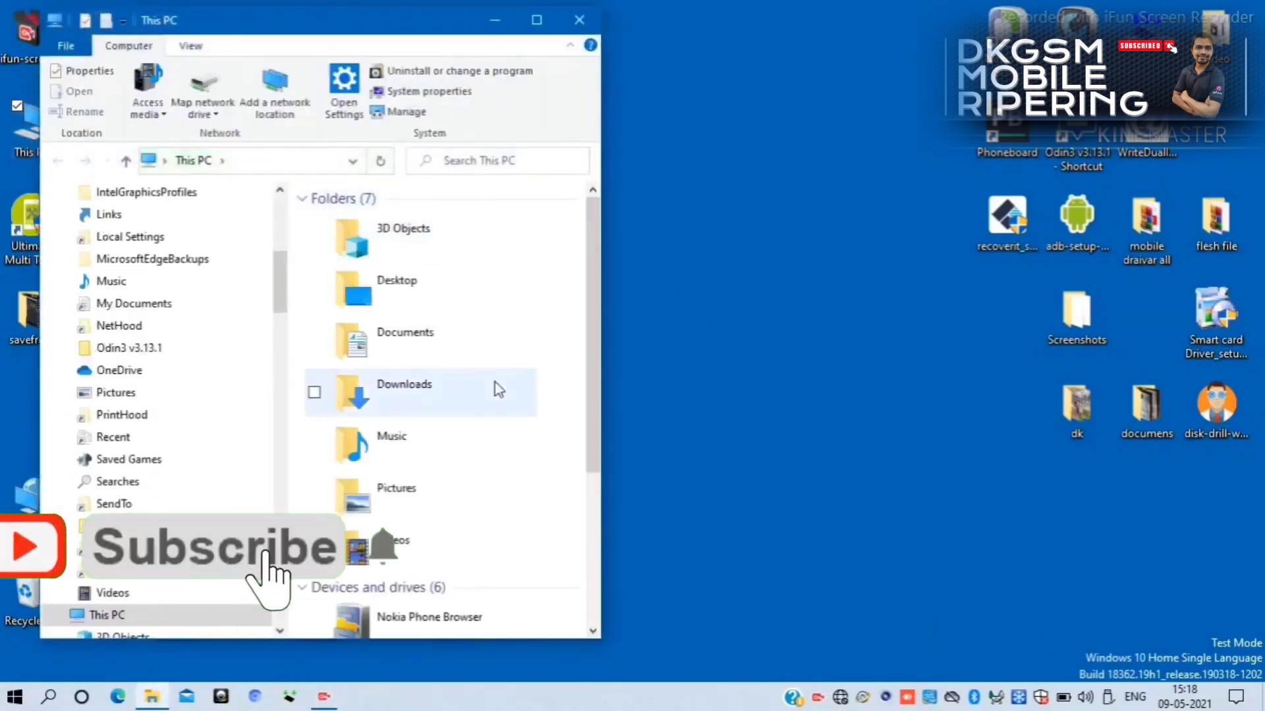
click(592, 631)
click(593, 631)
click(592, 631)
click(592, 631)
click(592, 631)
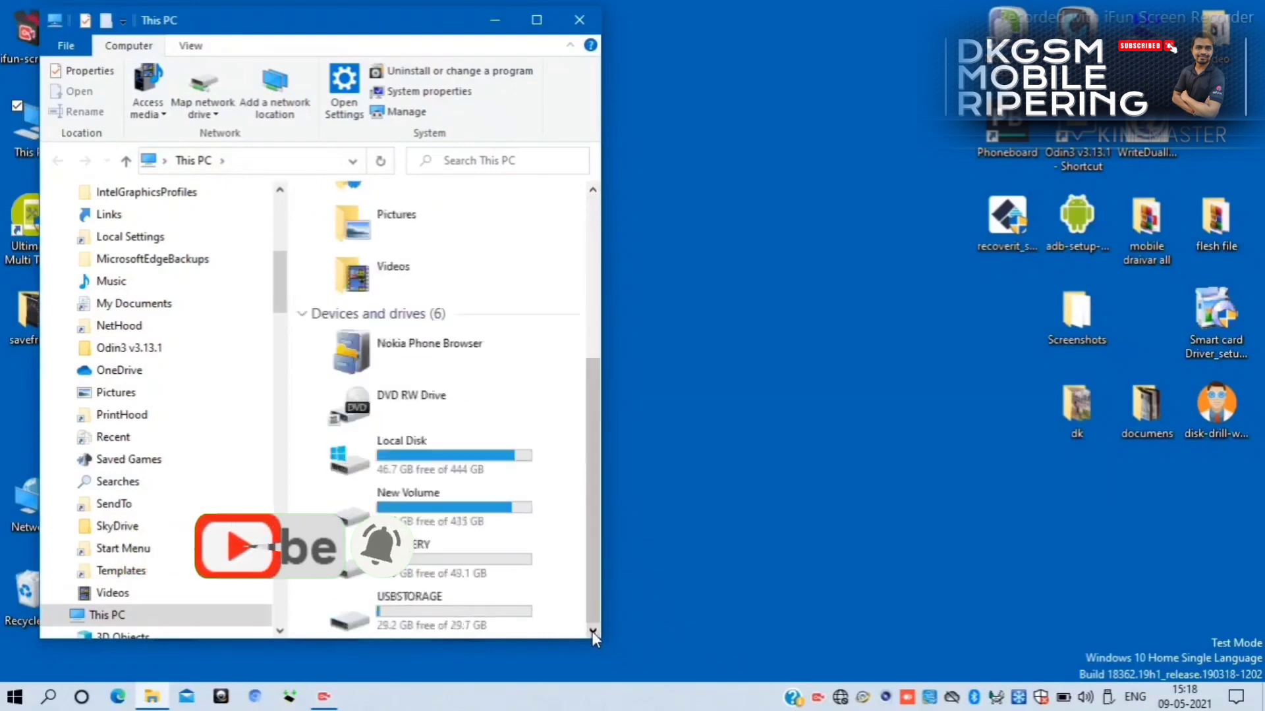
click(491, 466)
double_click(489, 461)
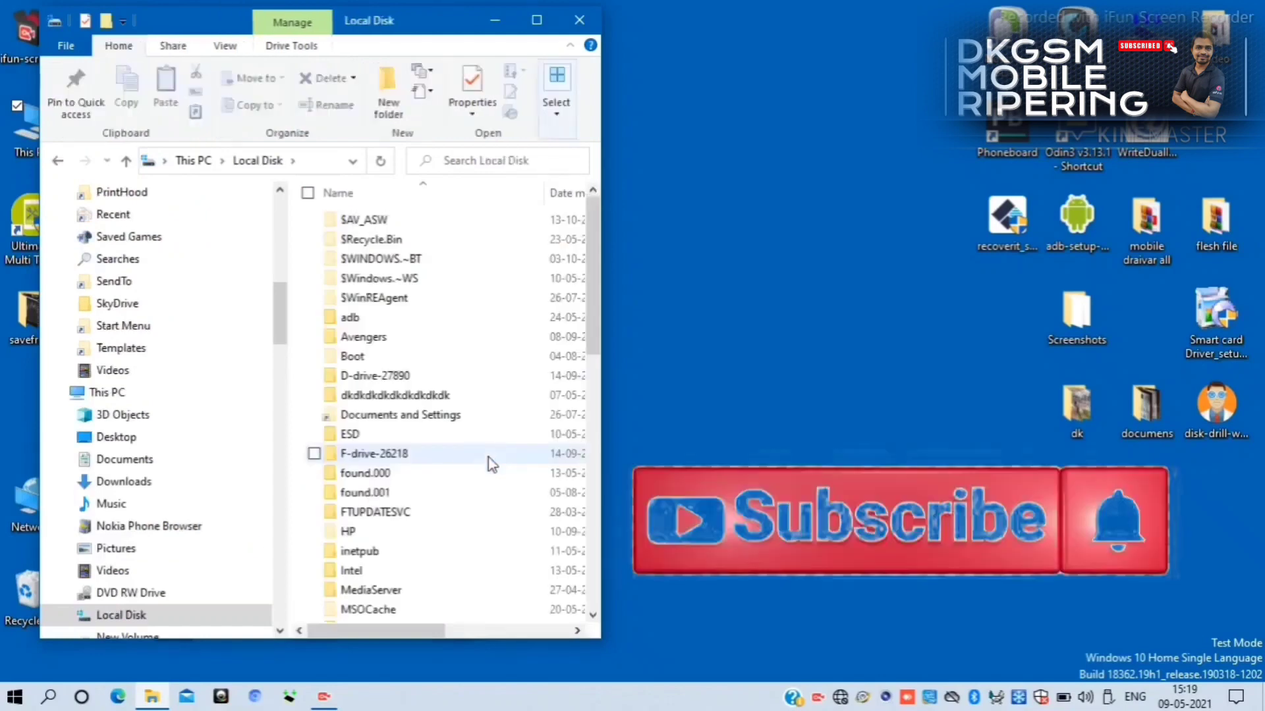
Step: Find the MyBootCD folder on the Local Disk drive and open it
click(596, 614)
click(596, 614)
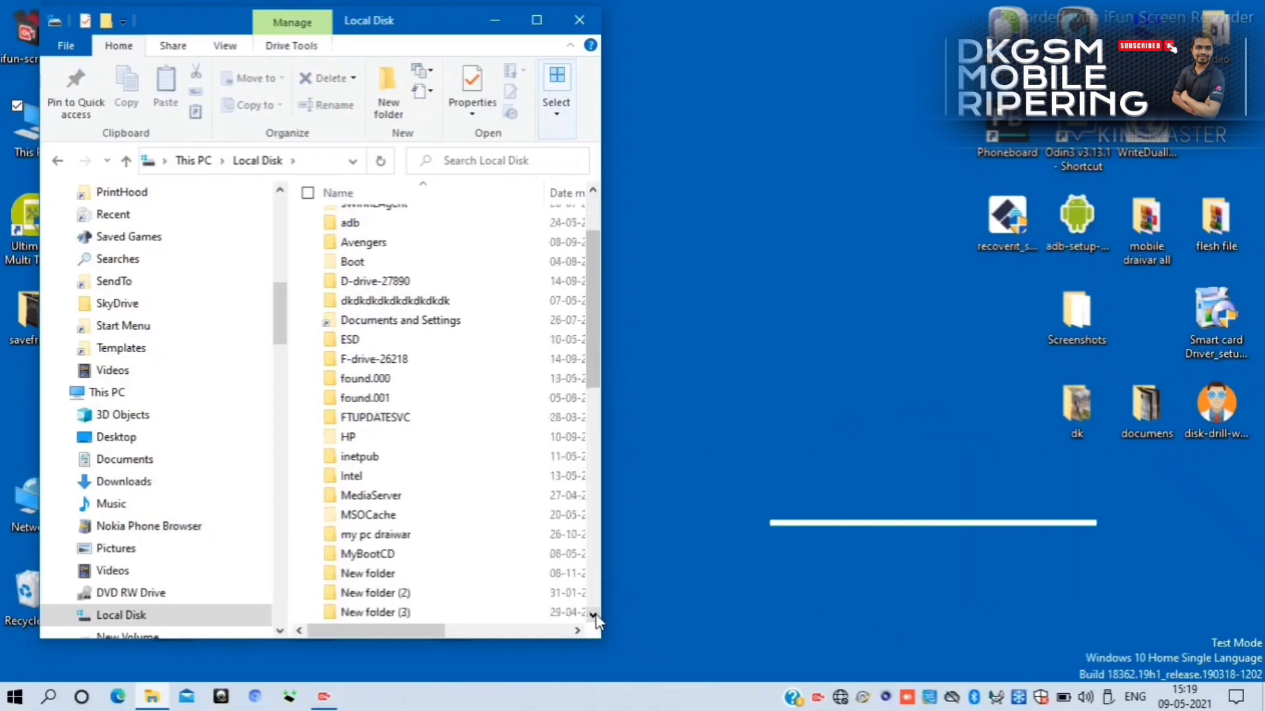
click(595, 614)
click(595, 614)
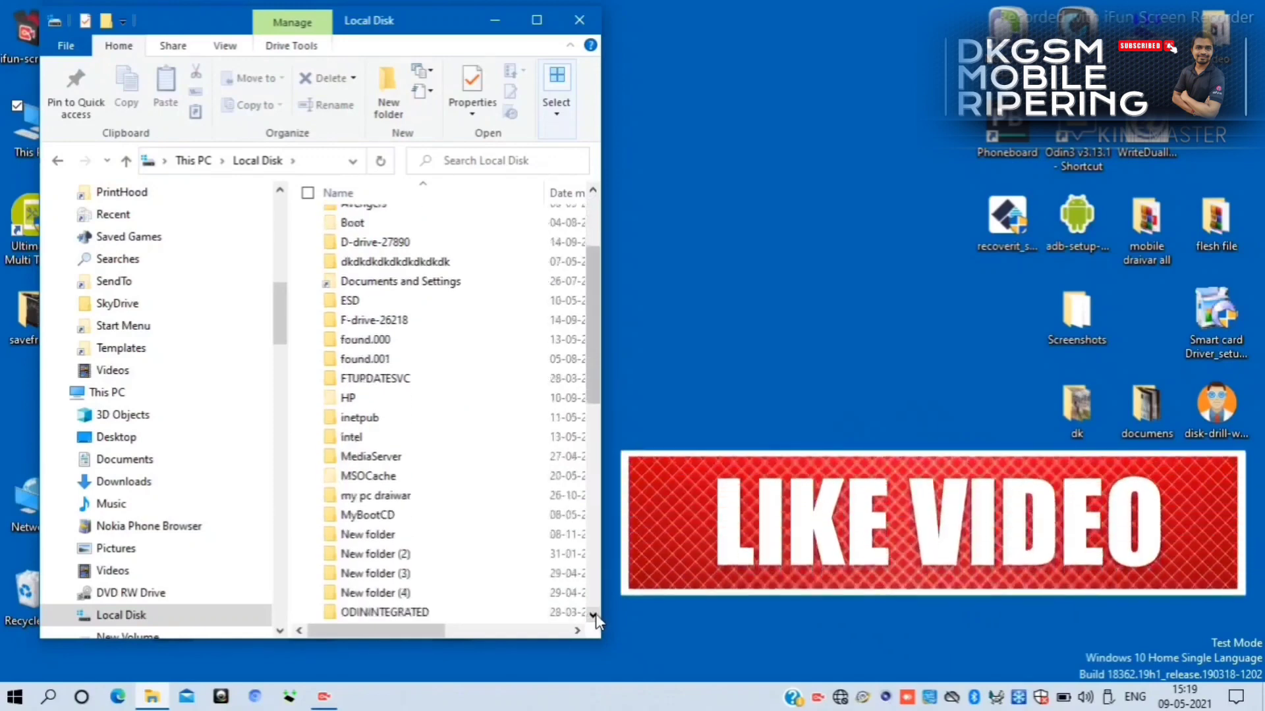
click(595, 614)
click(596, 614)
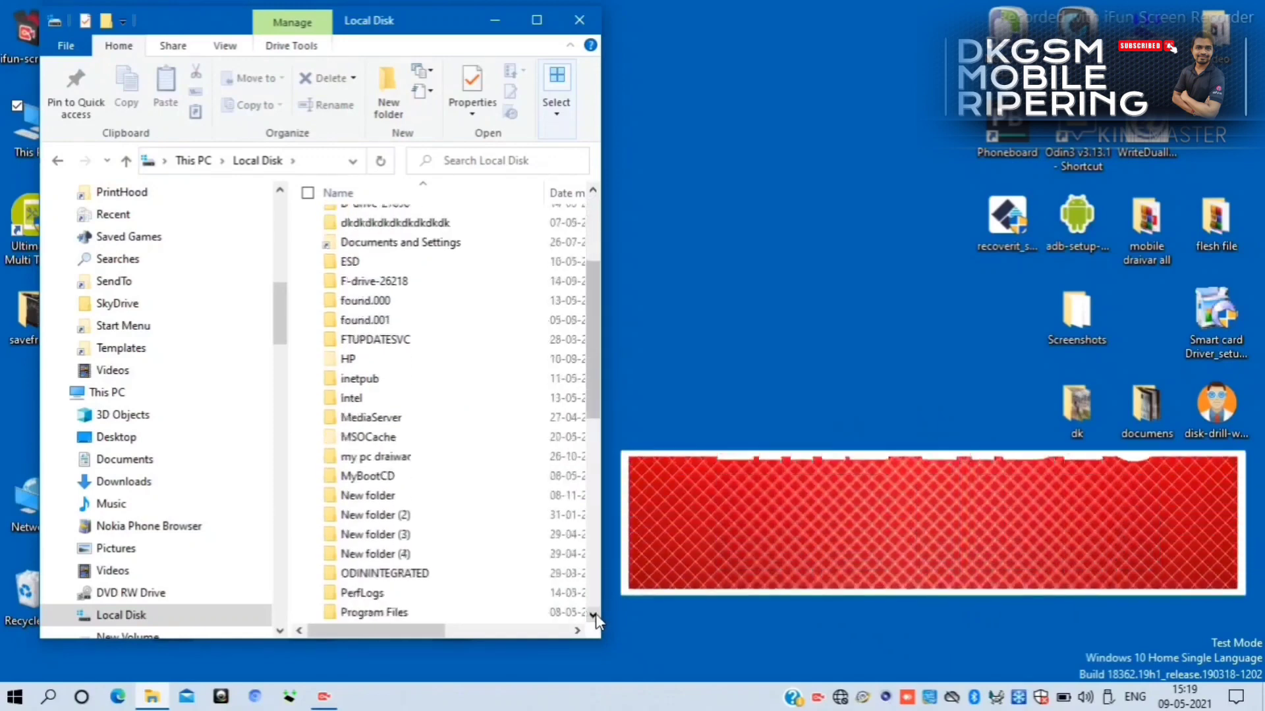
double_click(442, 477)
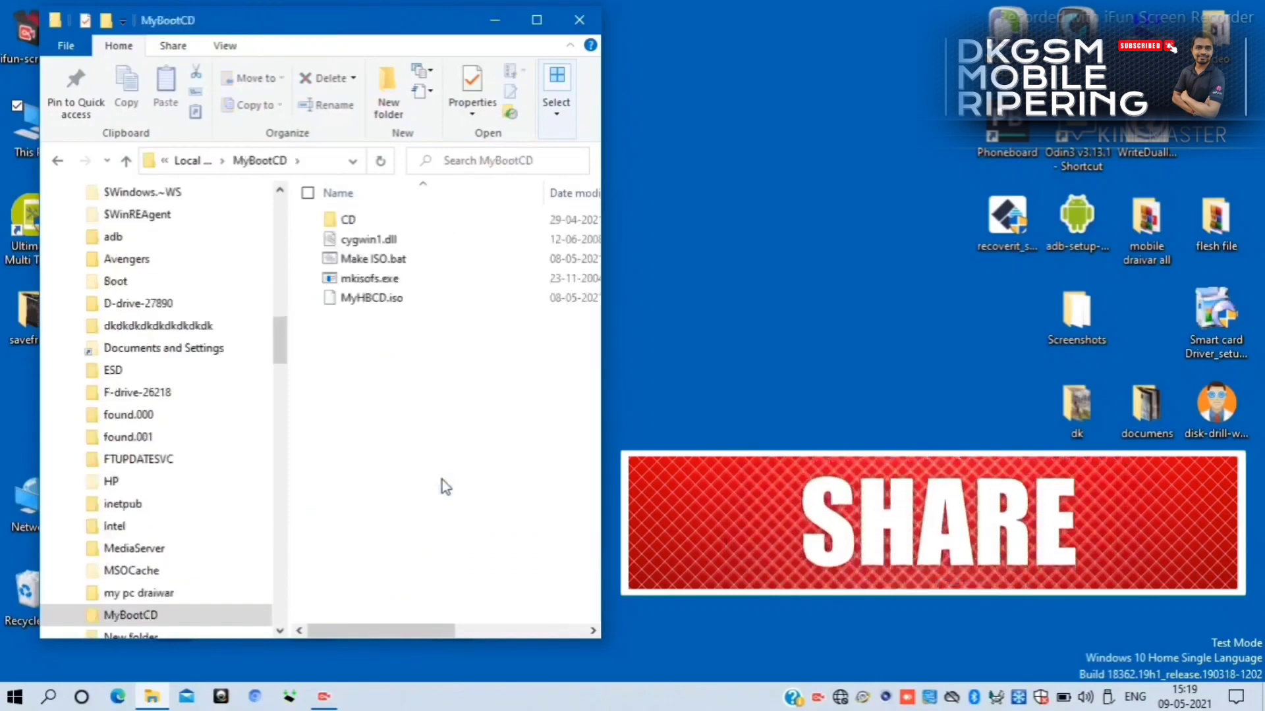
Step: Open the HBCD folder inside the CD folder and launch HBCDMenu.exe
click(424, 219)
double_click(427, 224)
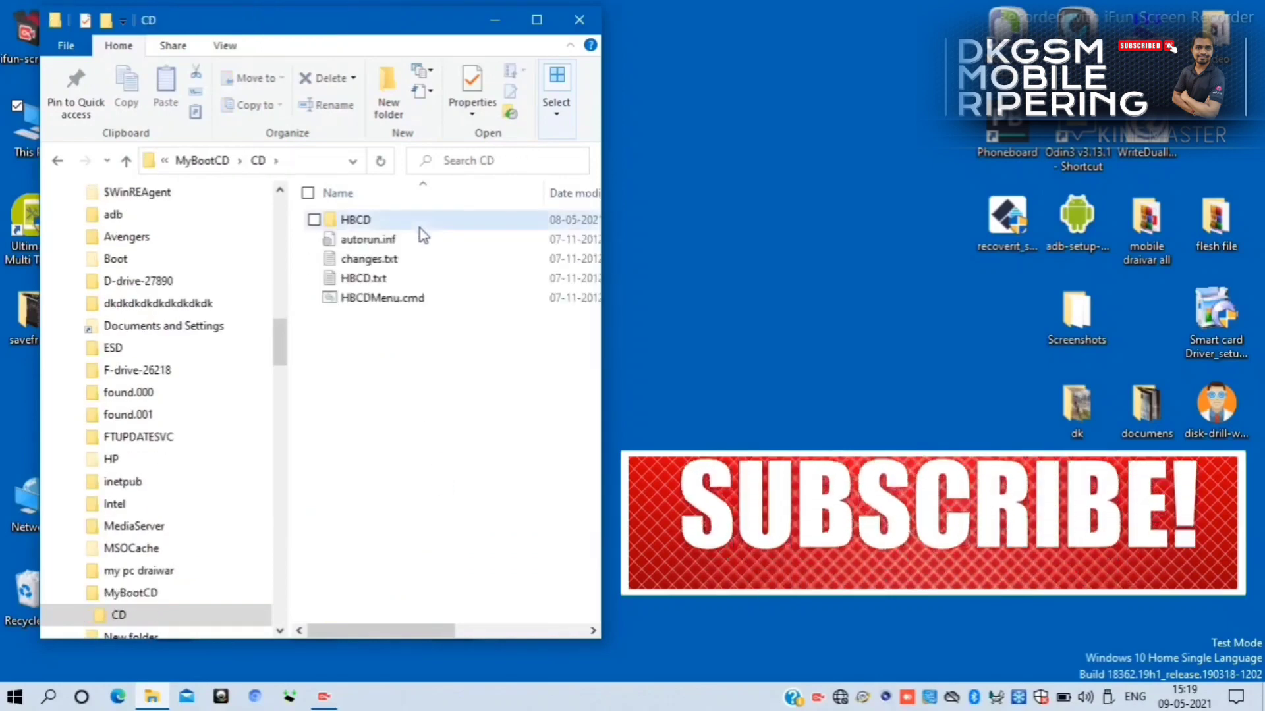
double_click(420, 228)
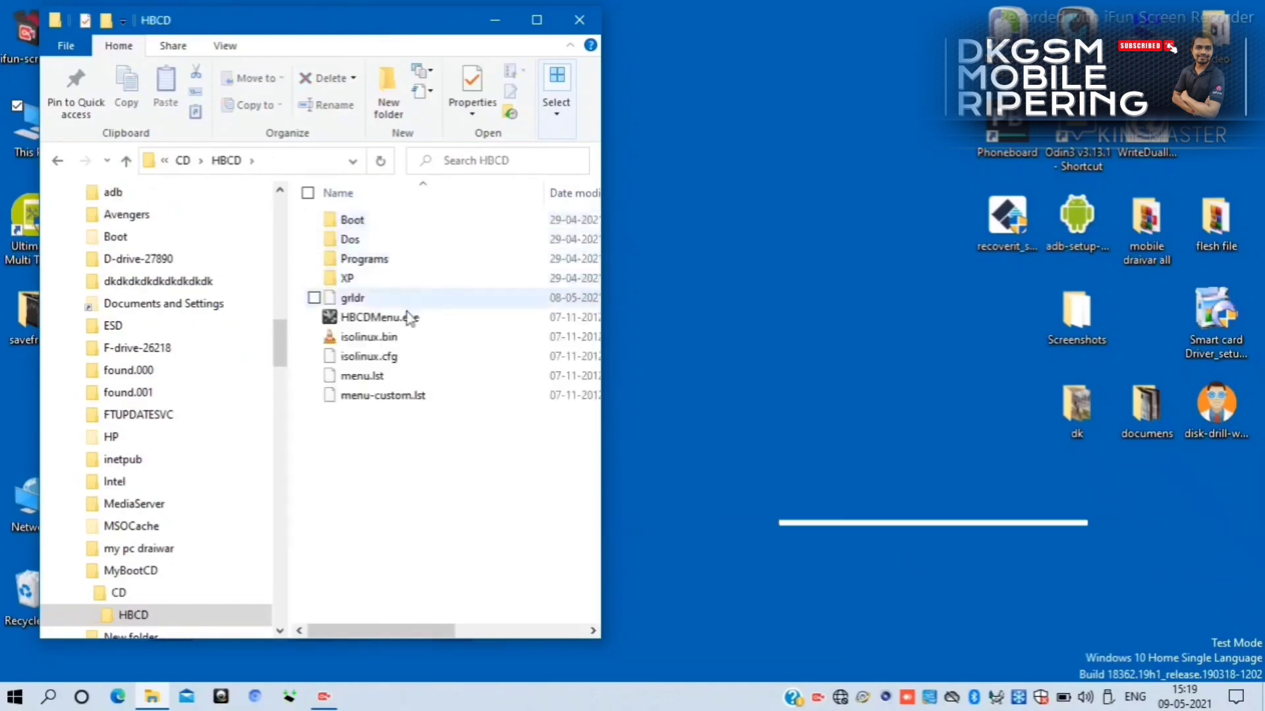
double_click(405, 319)
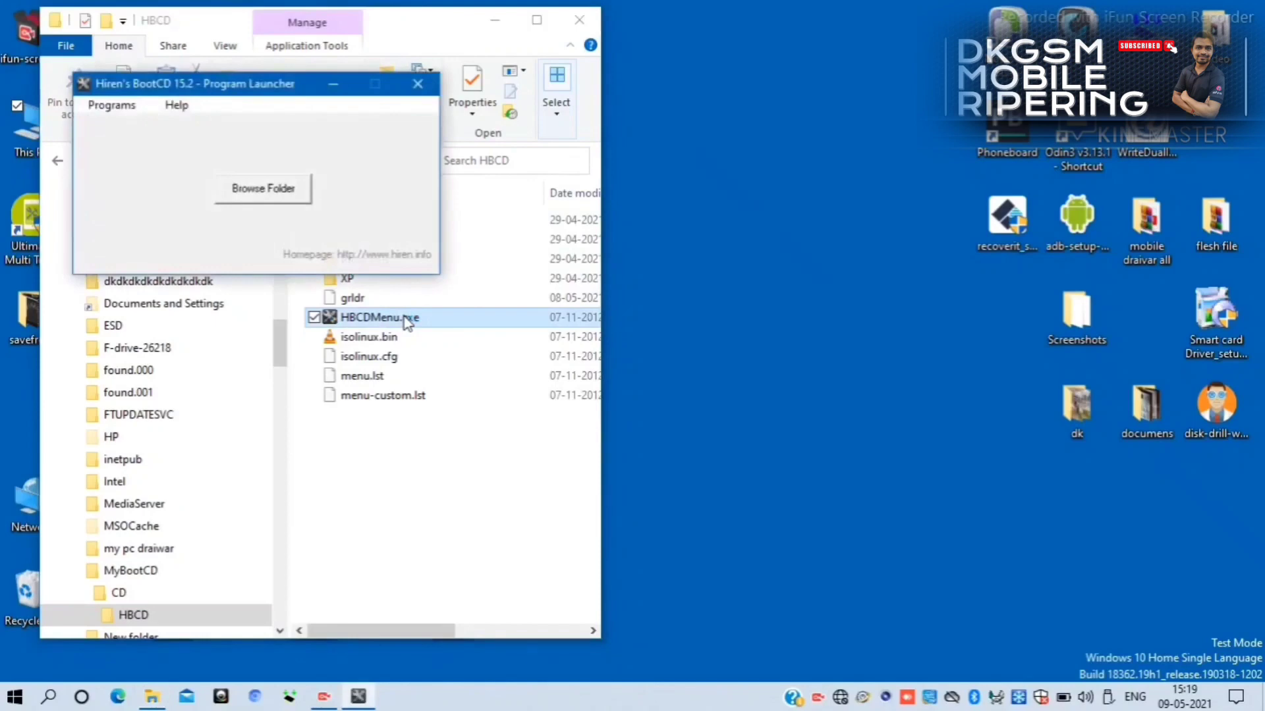
Step: Launch Recuva from the Recovery category of the Hiren's BootCD 15.2 program launcher
click(112, 107)
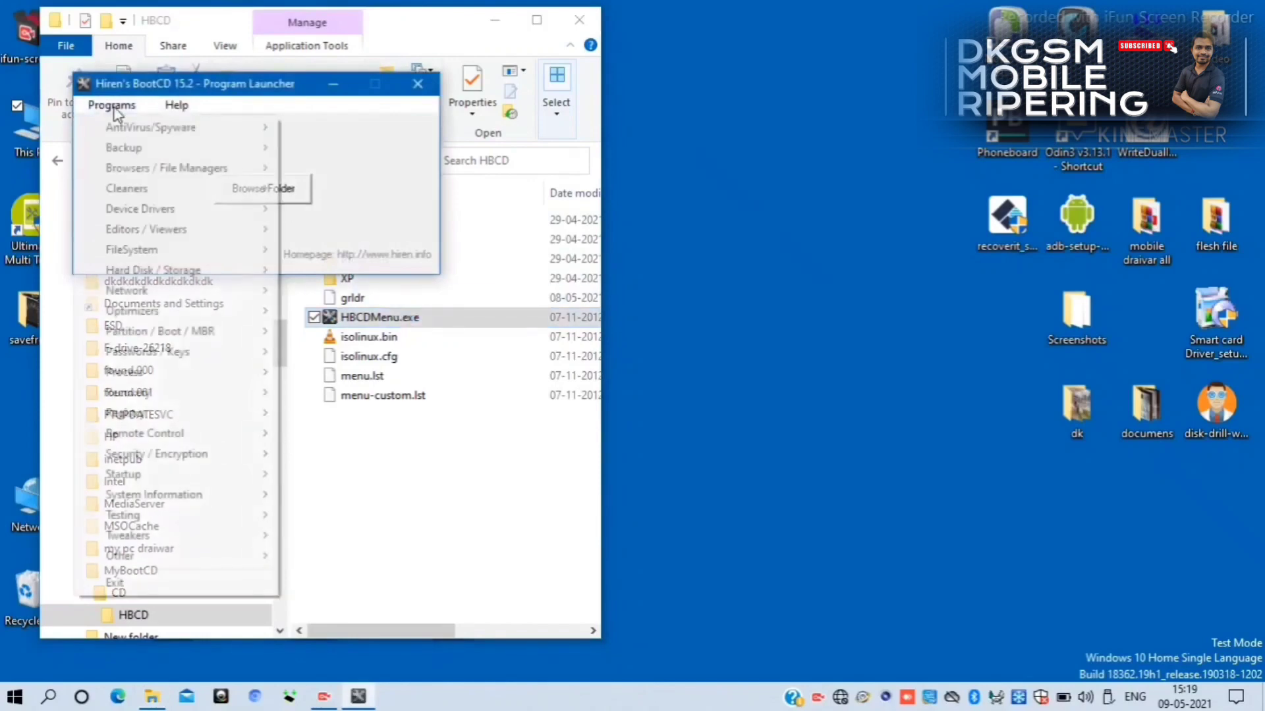
mouse_move(217, 304)
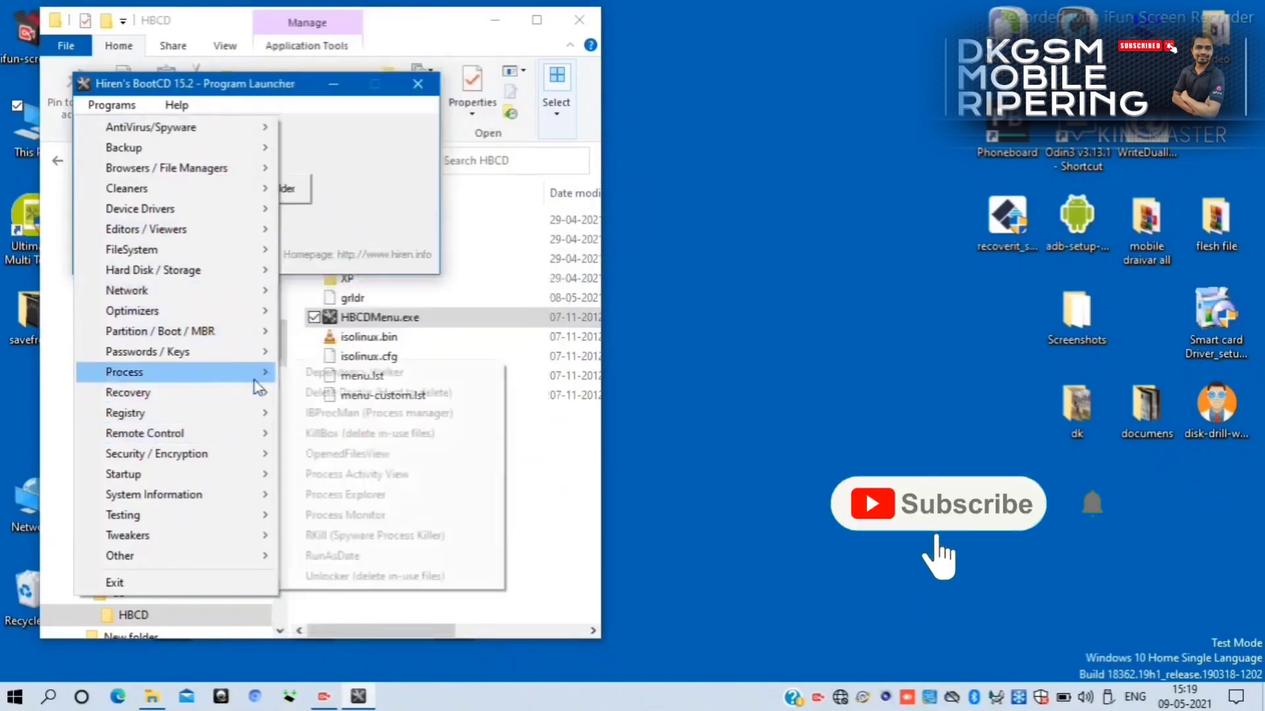
mouse_move(261, 394)
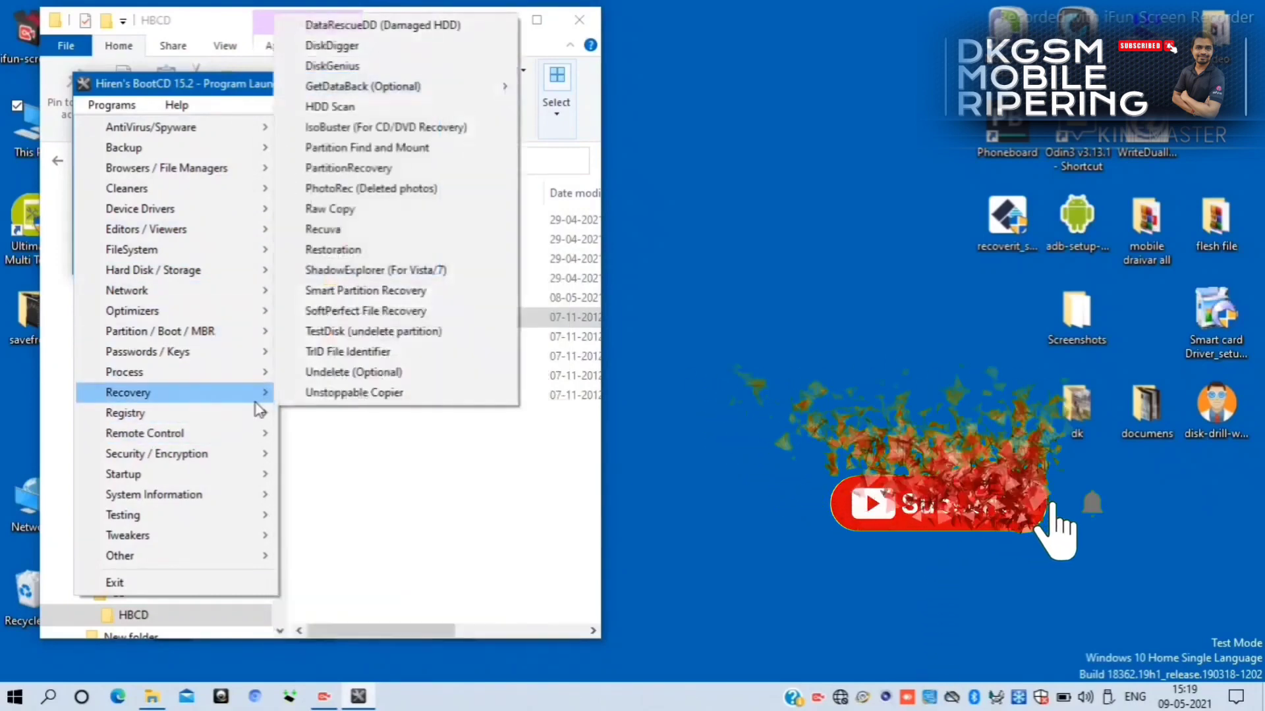
click(398, 230)
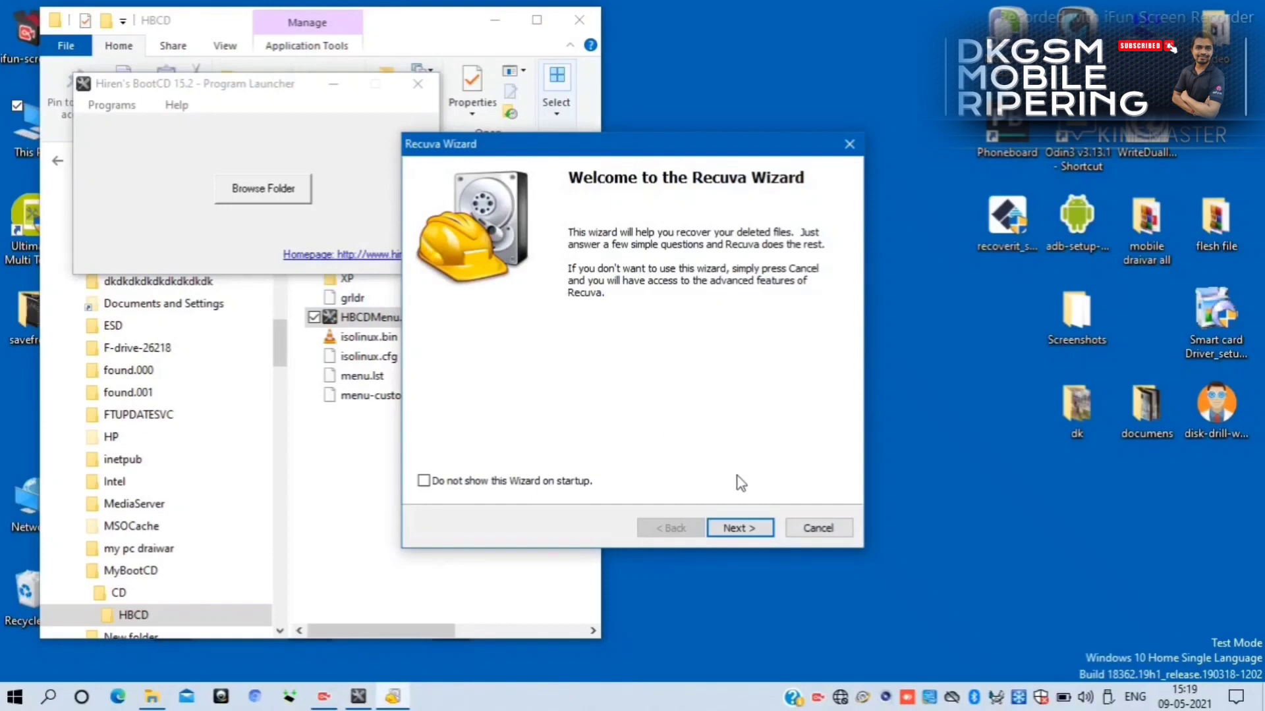
Step: Begin the Recuva wizard, choose the type of files to recover, and continue to the file location
click(749, 531)
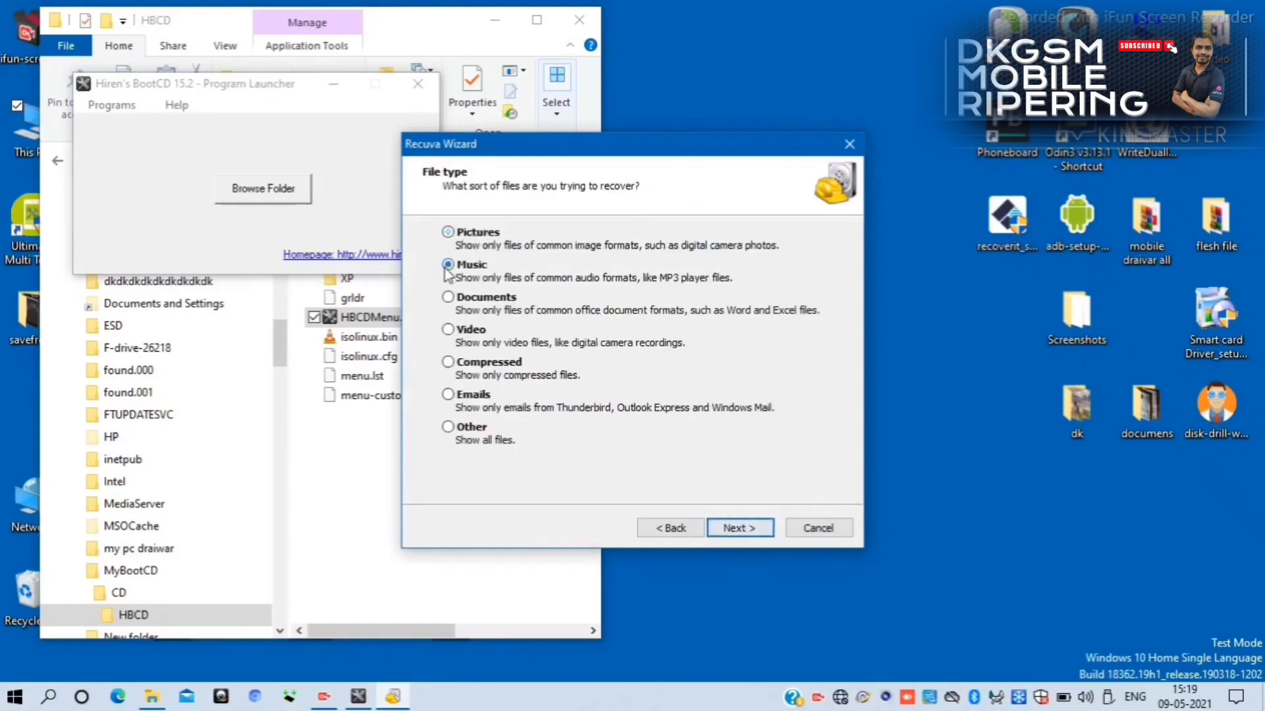
click(448, 302)
click(735, 529)
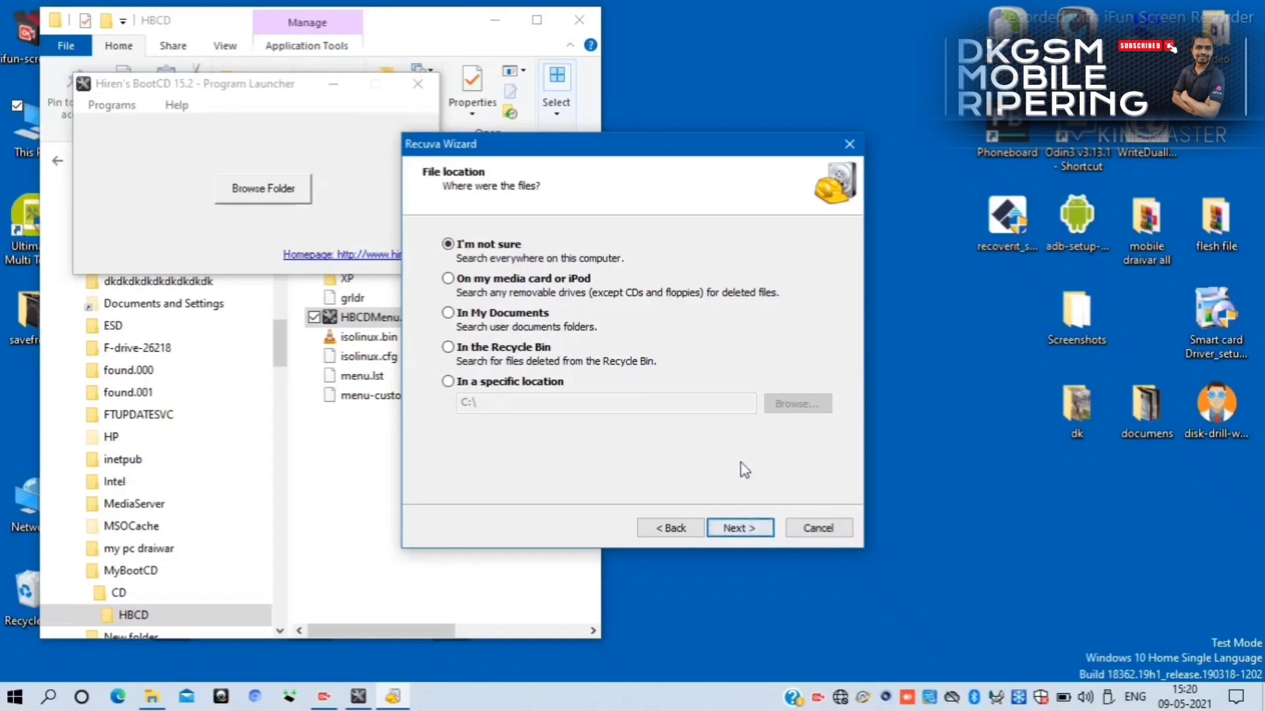
Step: Set the search to a specific location, the USBSTORAGE drive (E:\), and start the Recuva scan
click(448, 382)
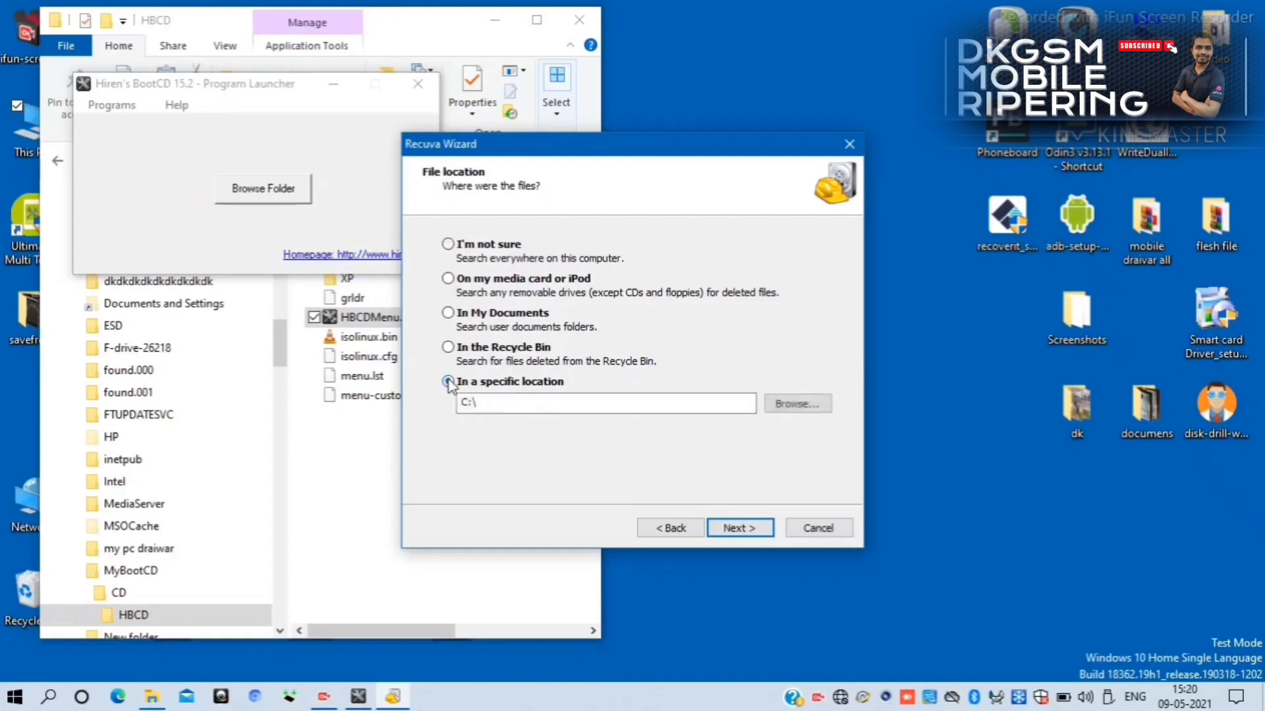
click(812, 408)
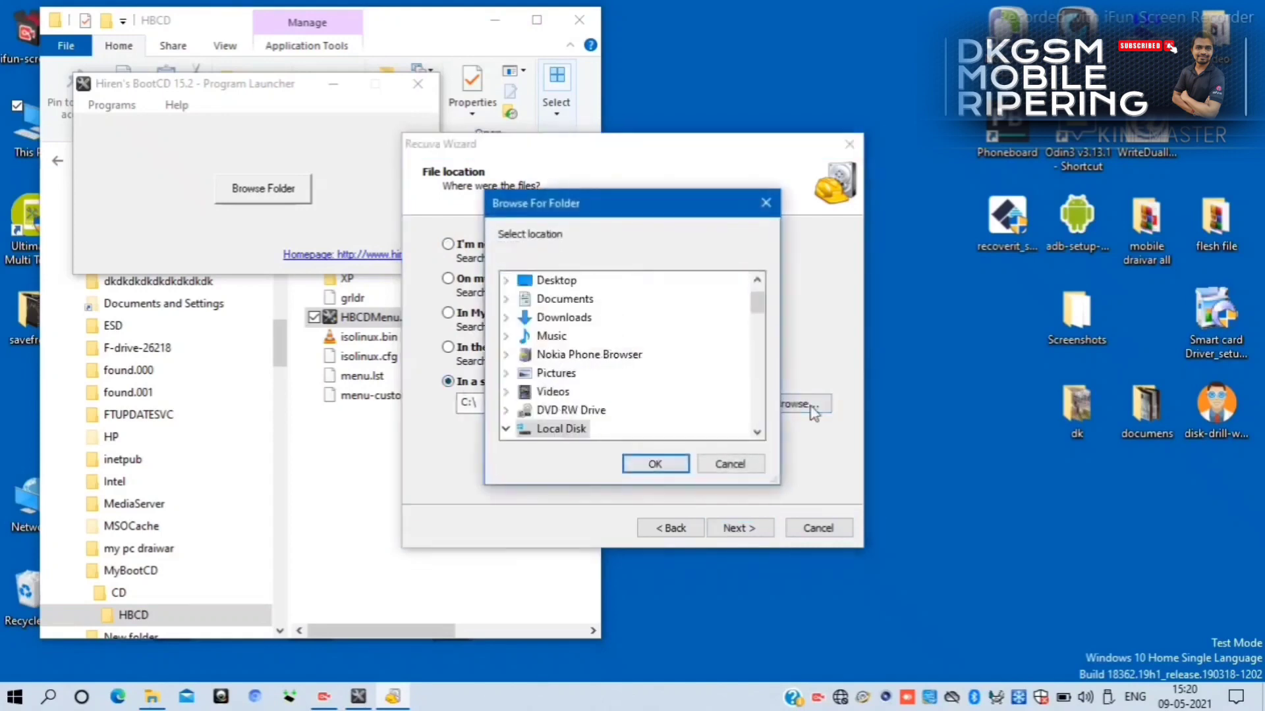
click(757, 432)
click(758, 433)
click(757, 433)
click(757, 433)
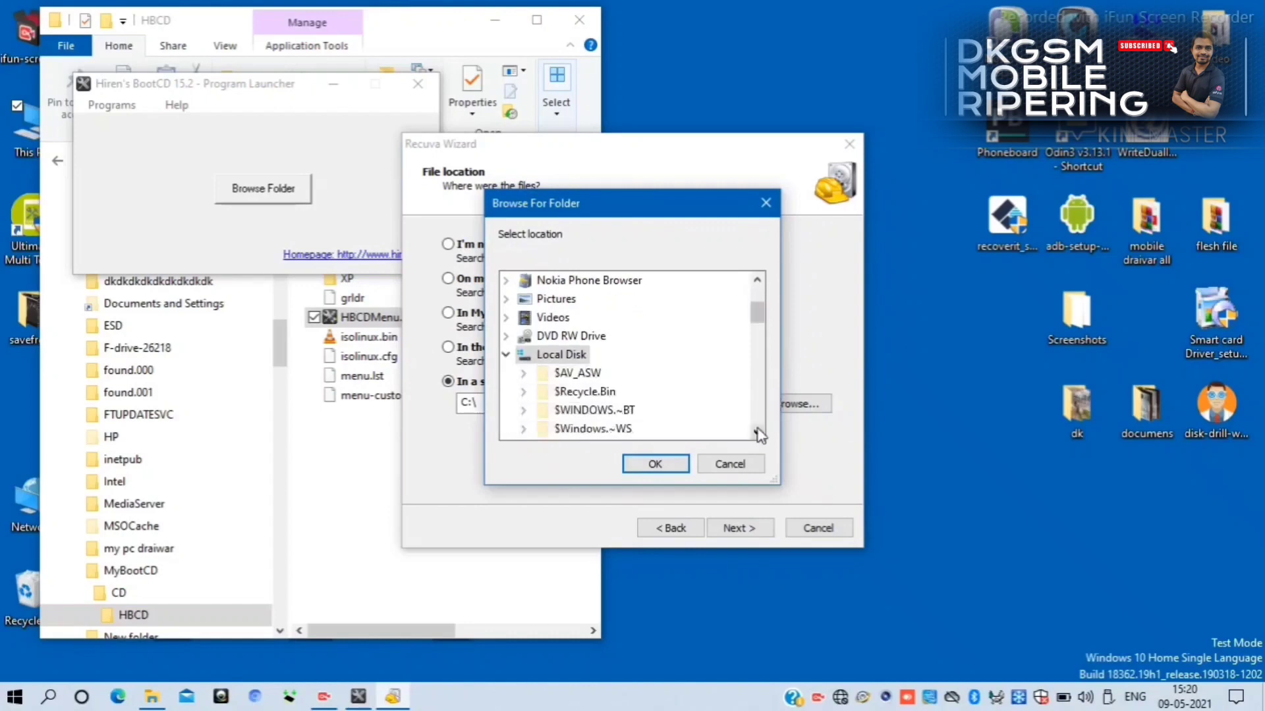
click(506, 355)
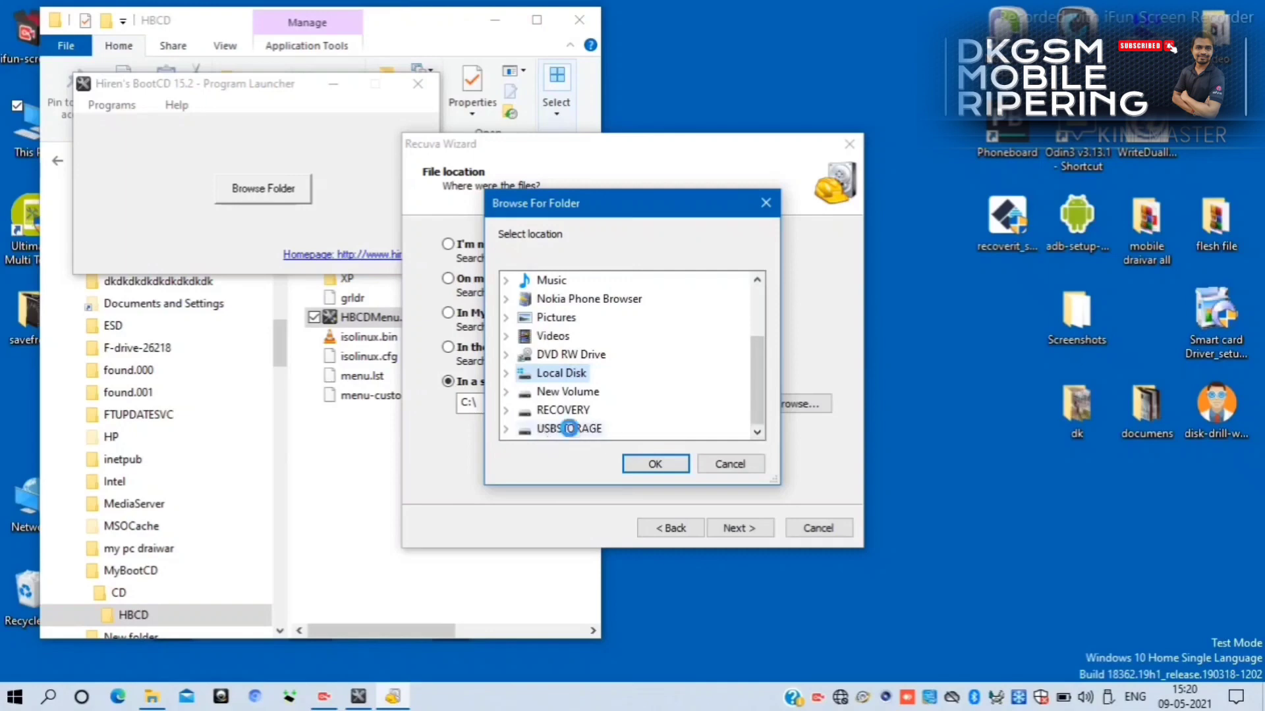
click(570, 429)
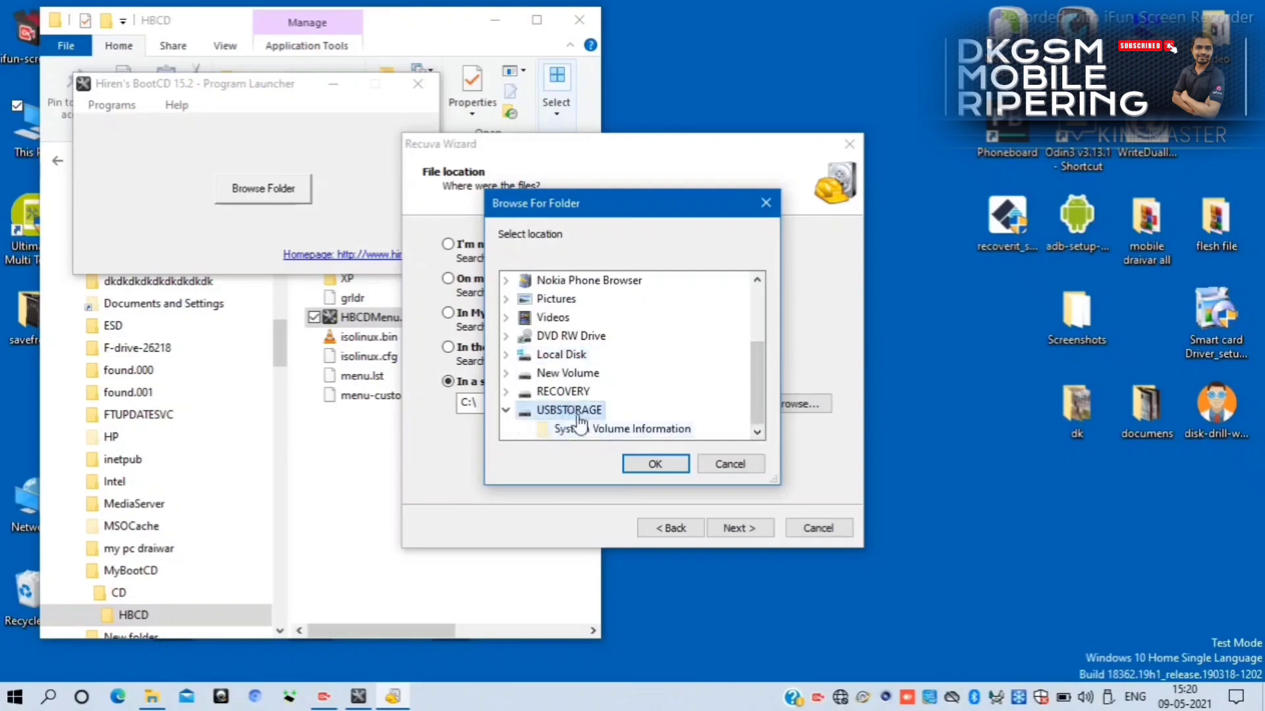
click(655, 465)
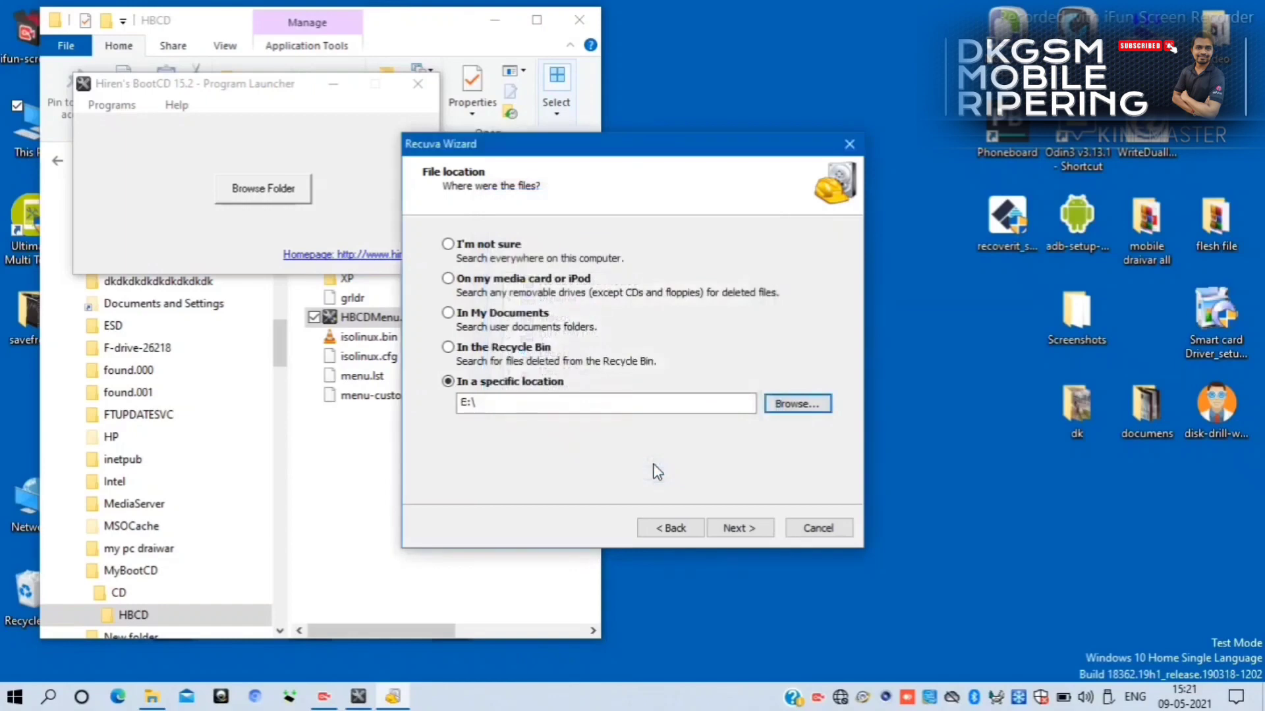
click(741, 531)
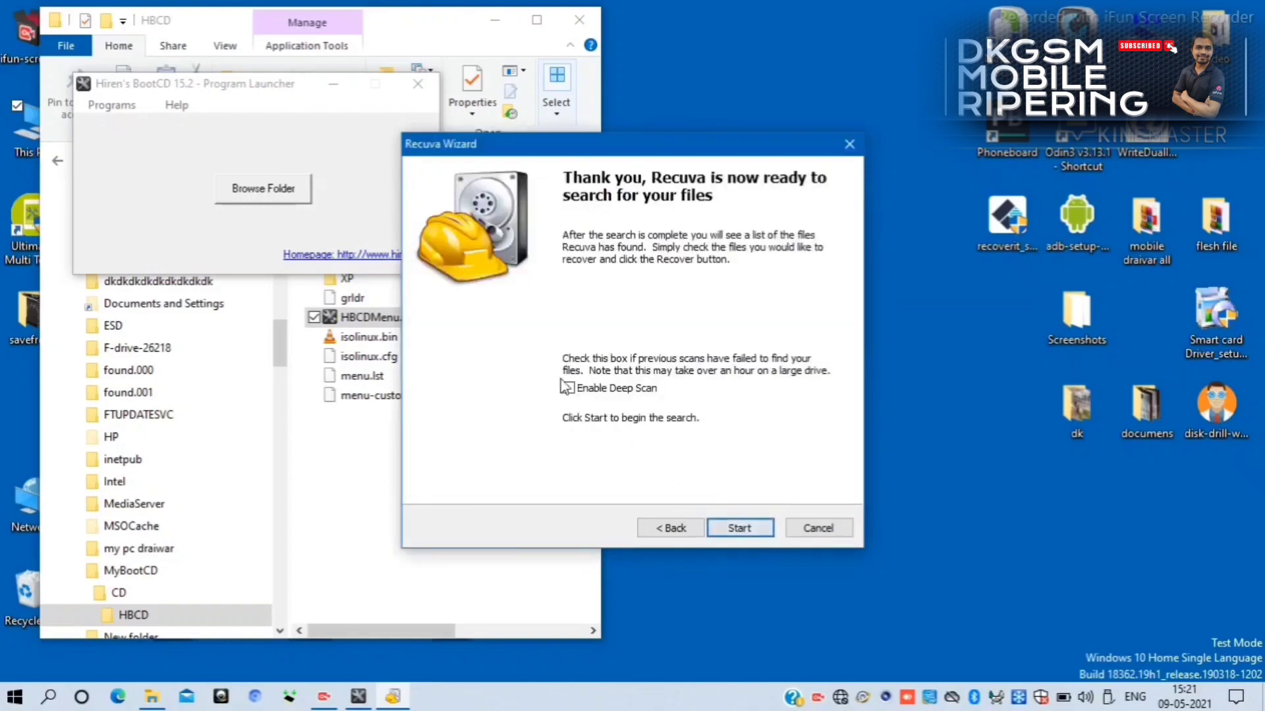
click(740, 529)
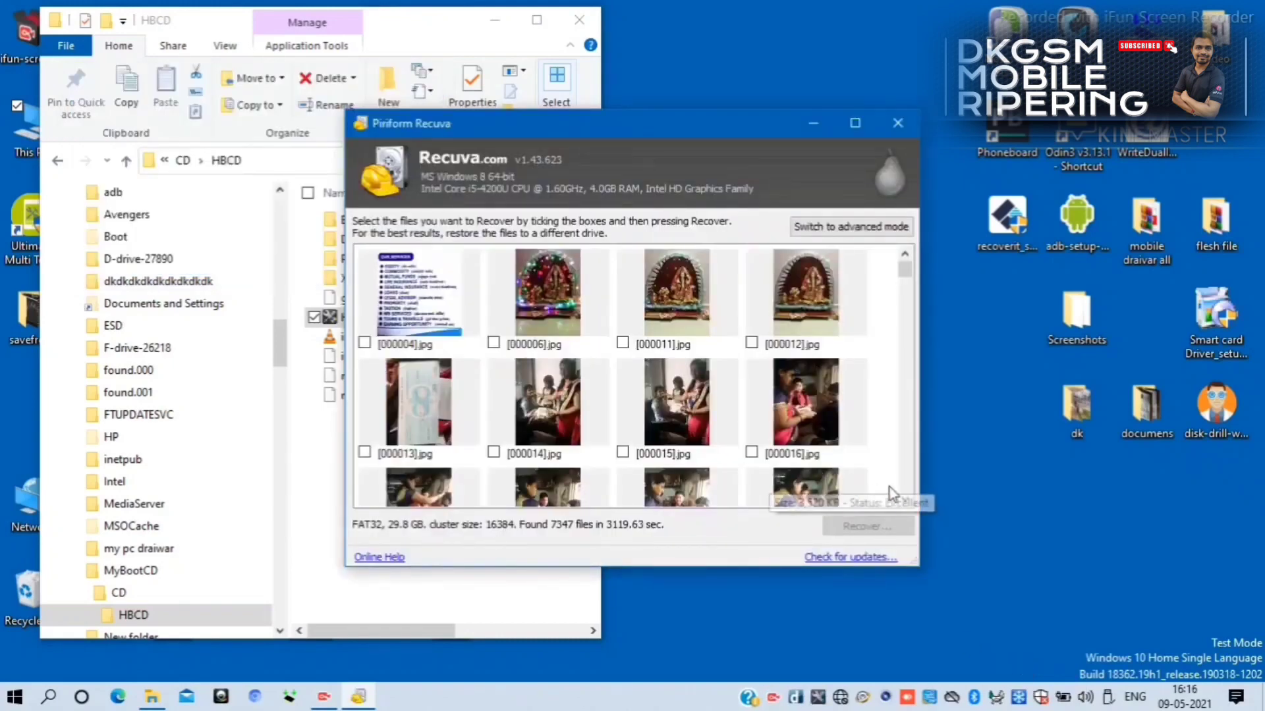
Step: Look through the thumbnails of the recoverable JPG images found on the USBSTORAGE drive
click(904, 499)
click(904, 499)
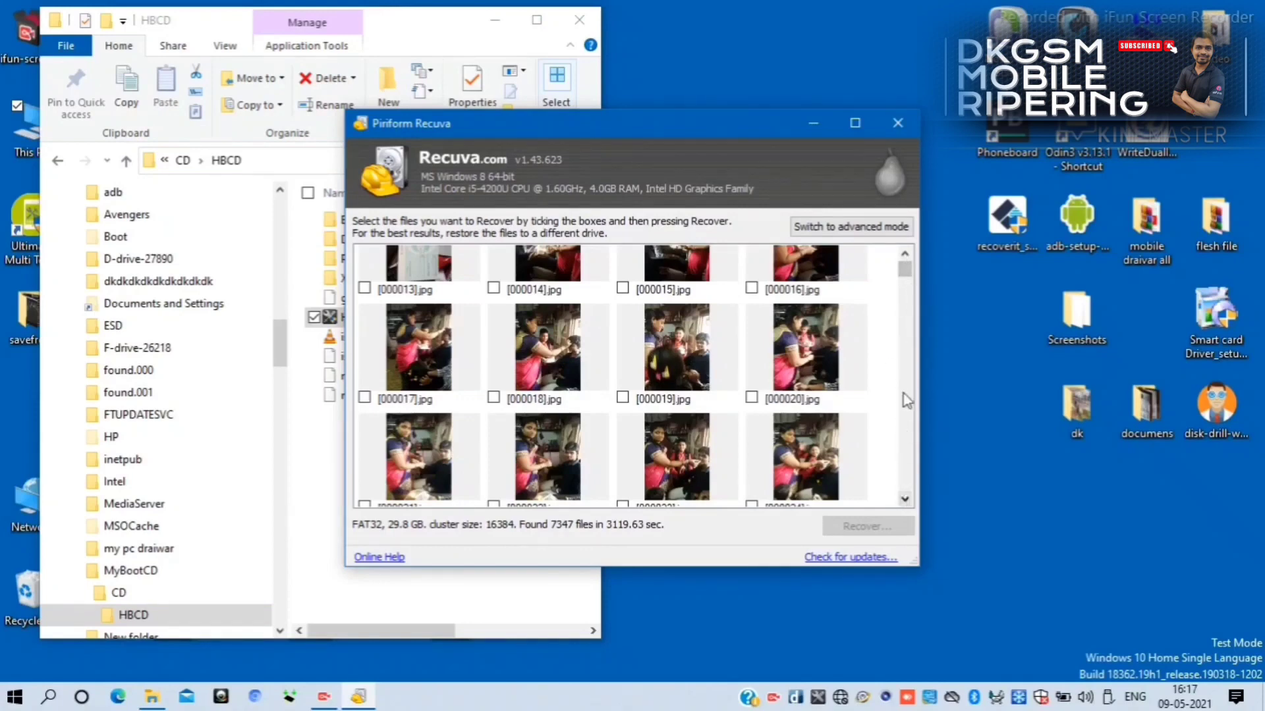
click(905, 253)
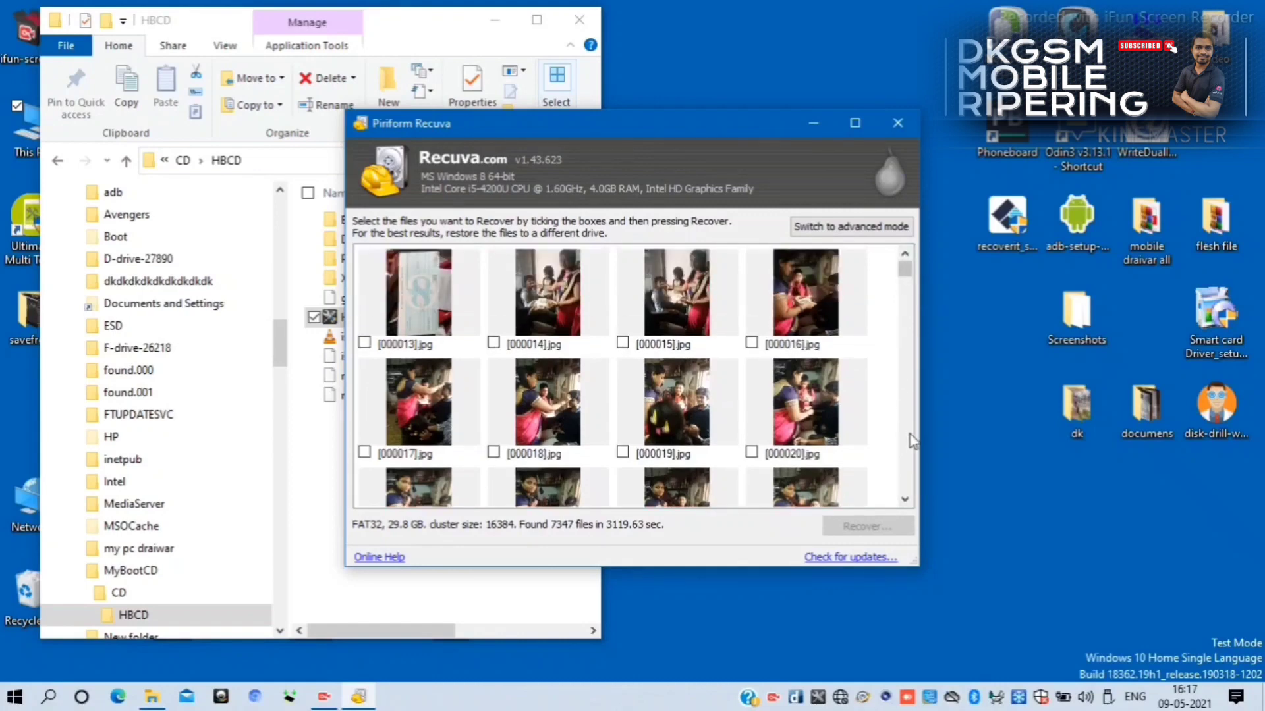
click(905, 501)
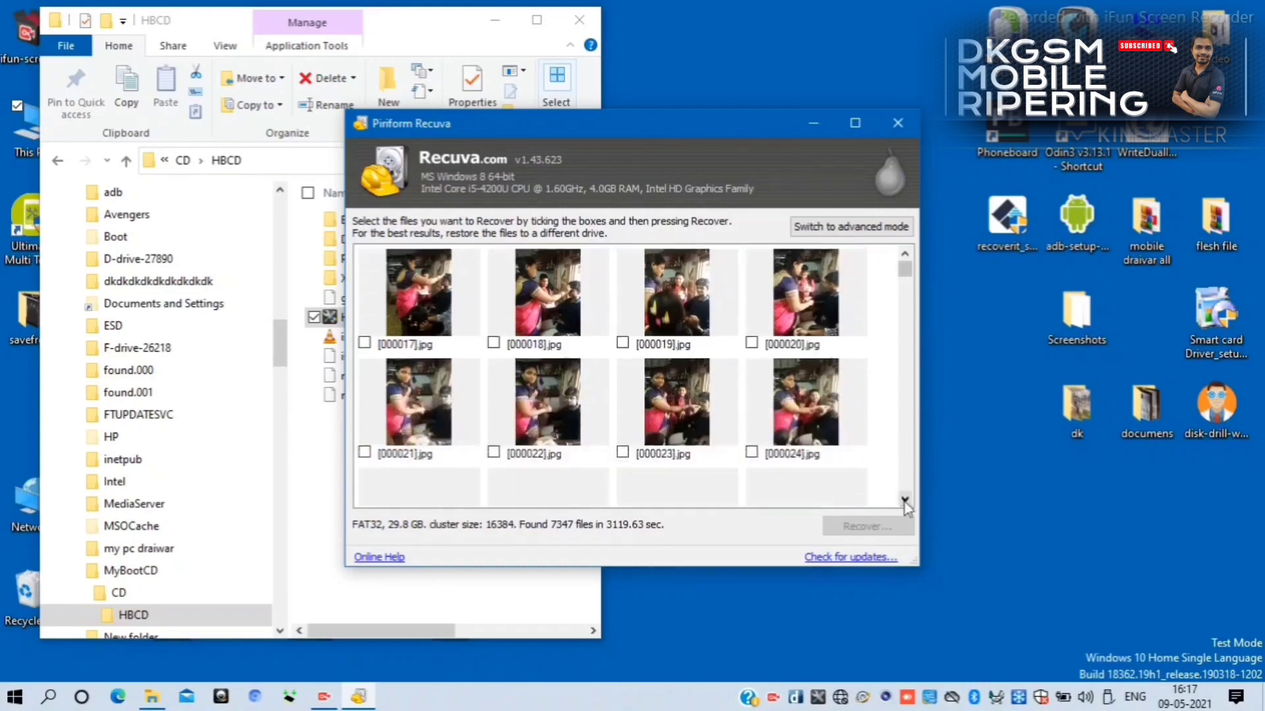
click(905, 500)
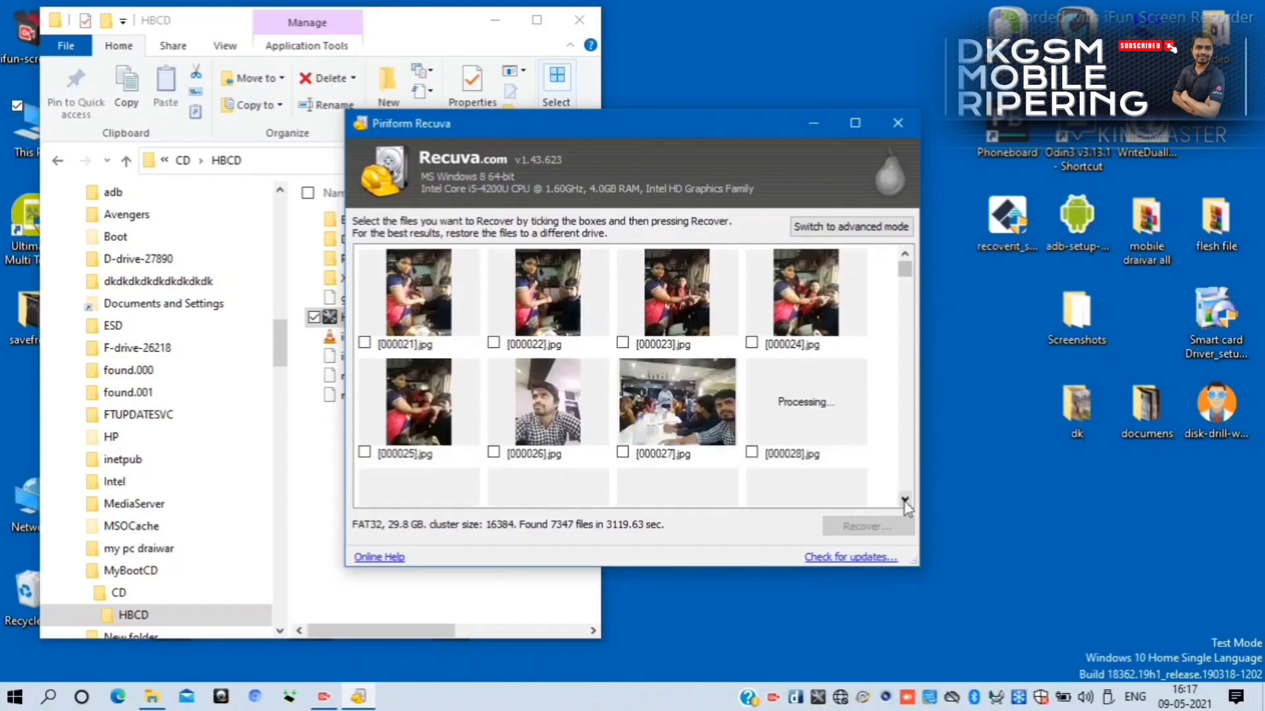
click(905, 500)
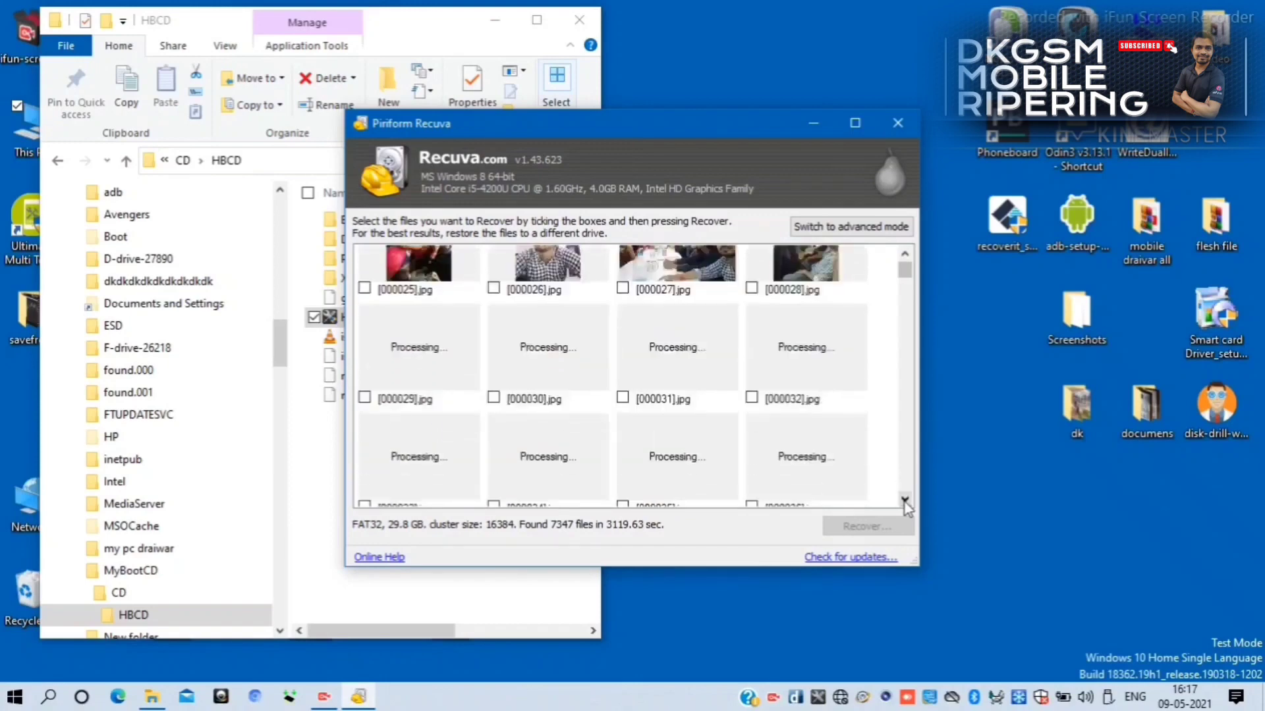
click(905, 501)
click(905, 501)
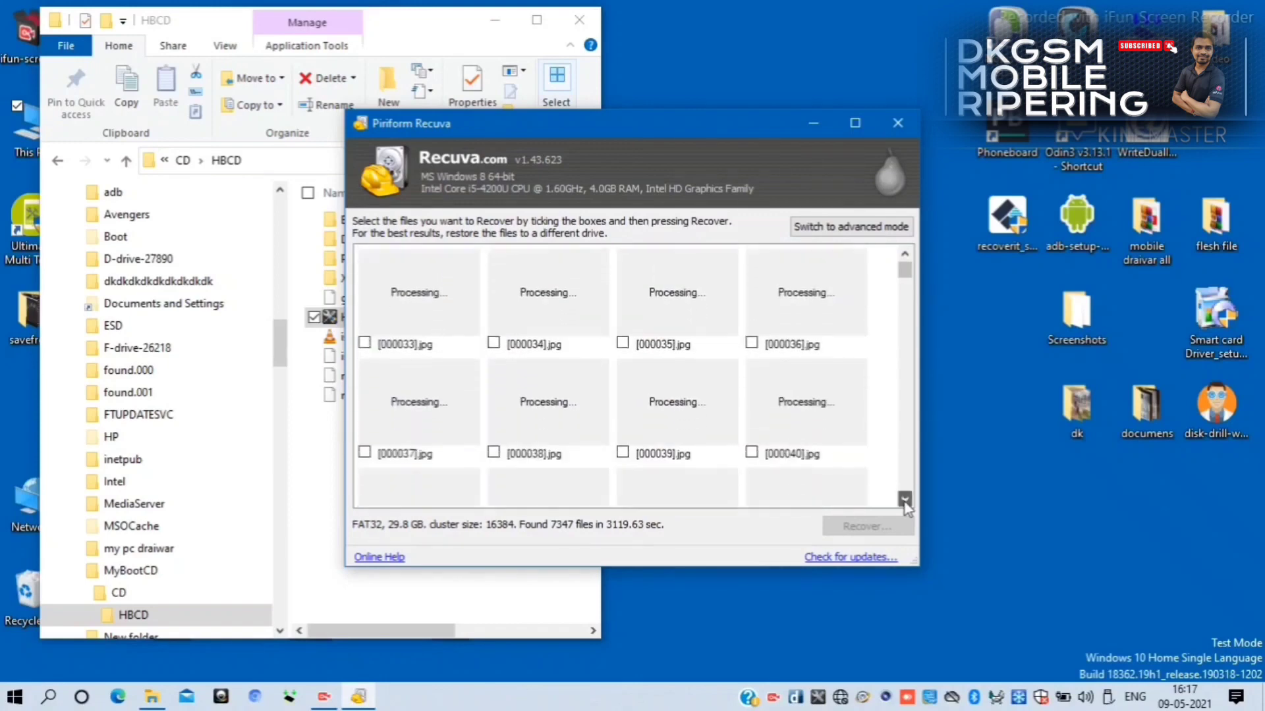
click(905, 500)
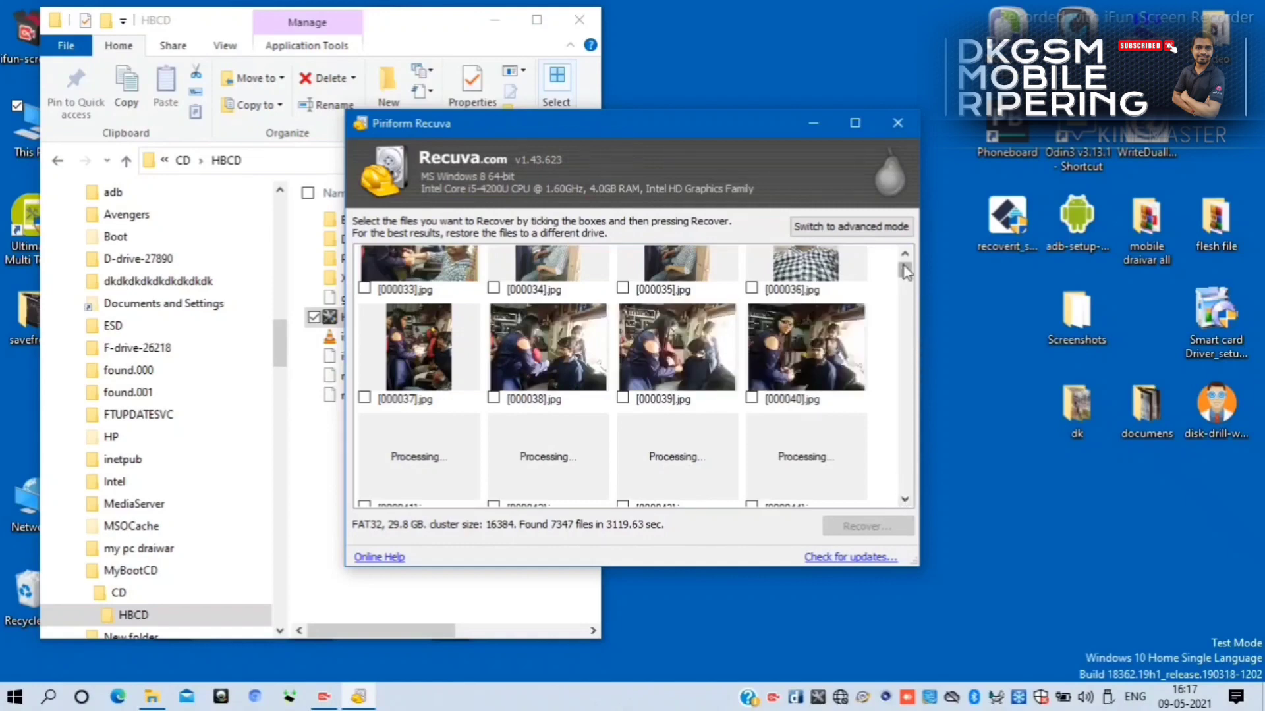
scroll(907, 261, up, 1)
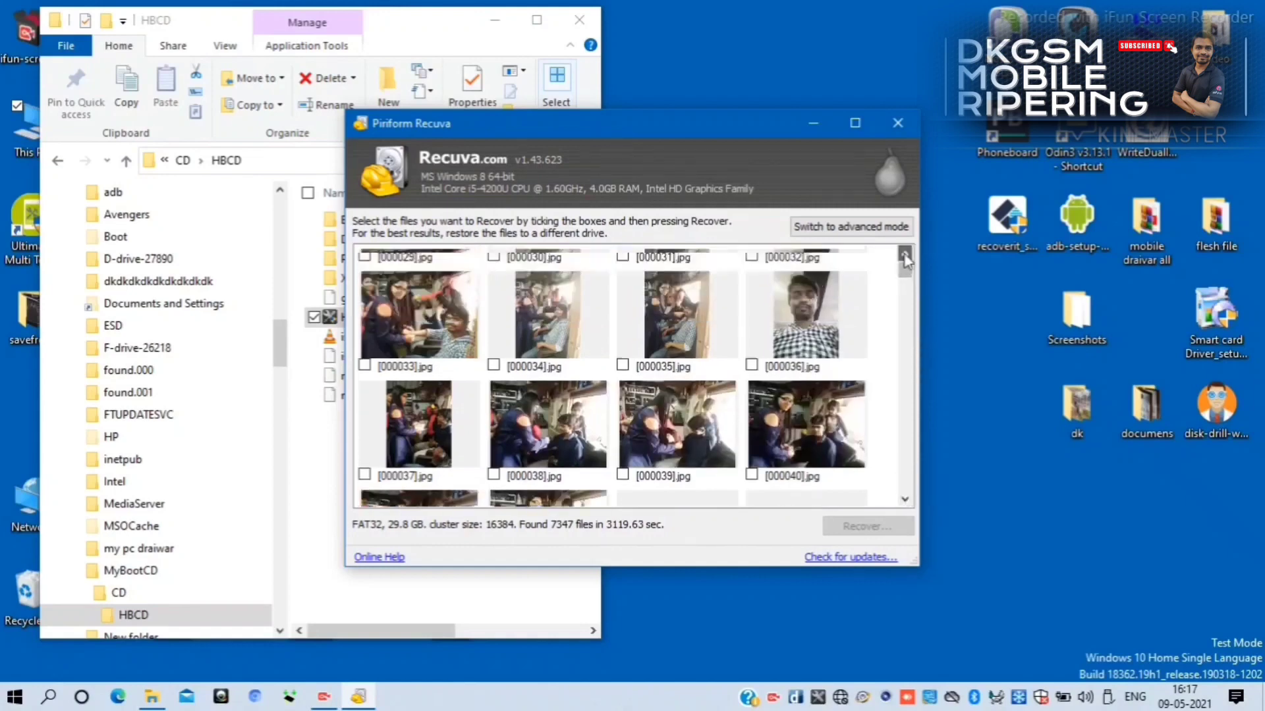
scroll(905, 260, up, 5)
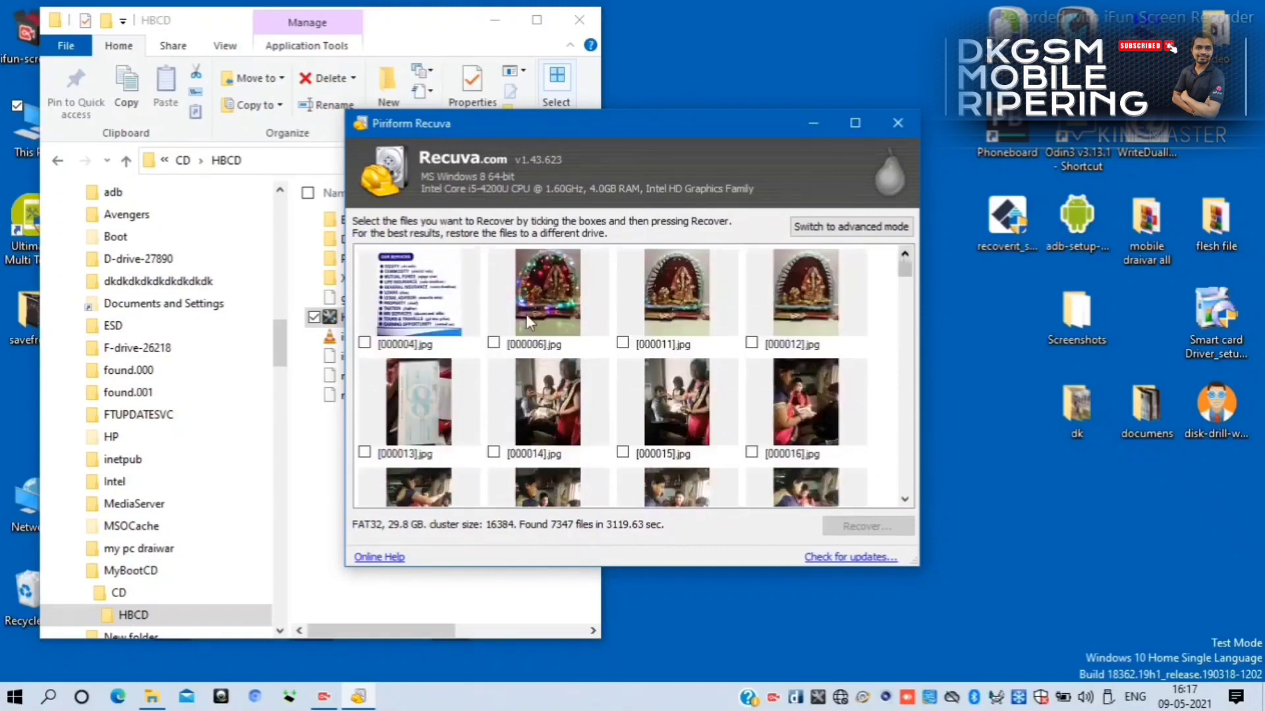
Step: Try to recover only the highlighted image [000004].jpg
click(364, 344)
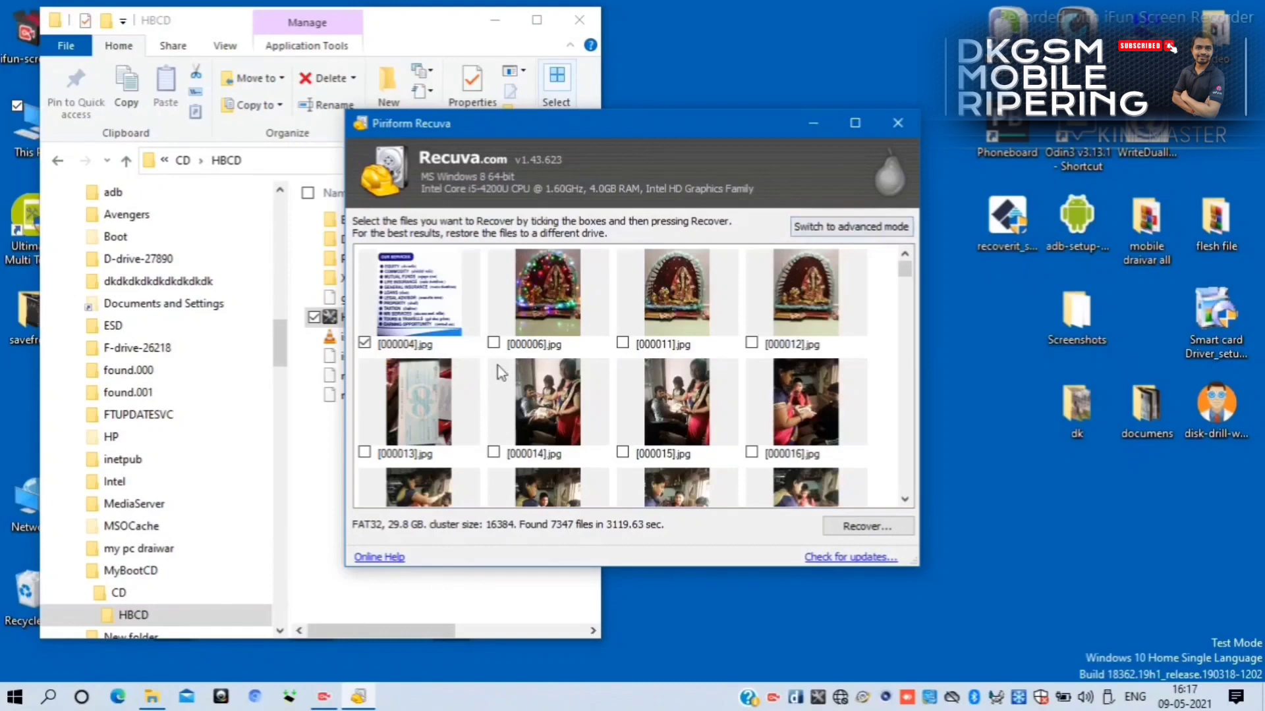
click(498, 345)
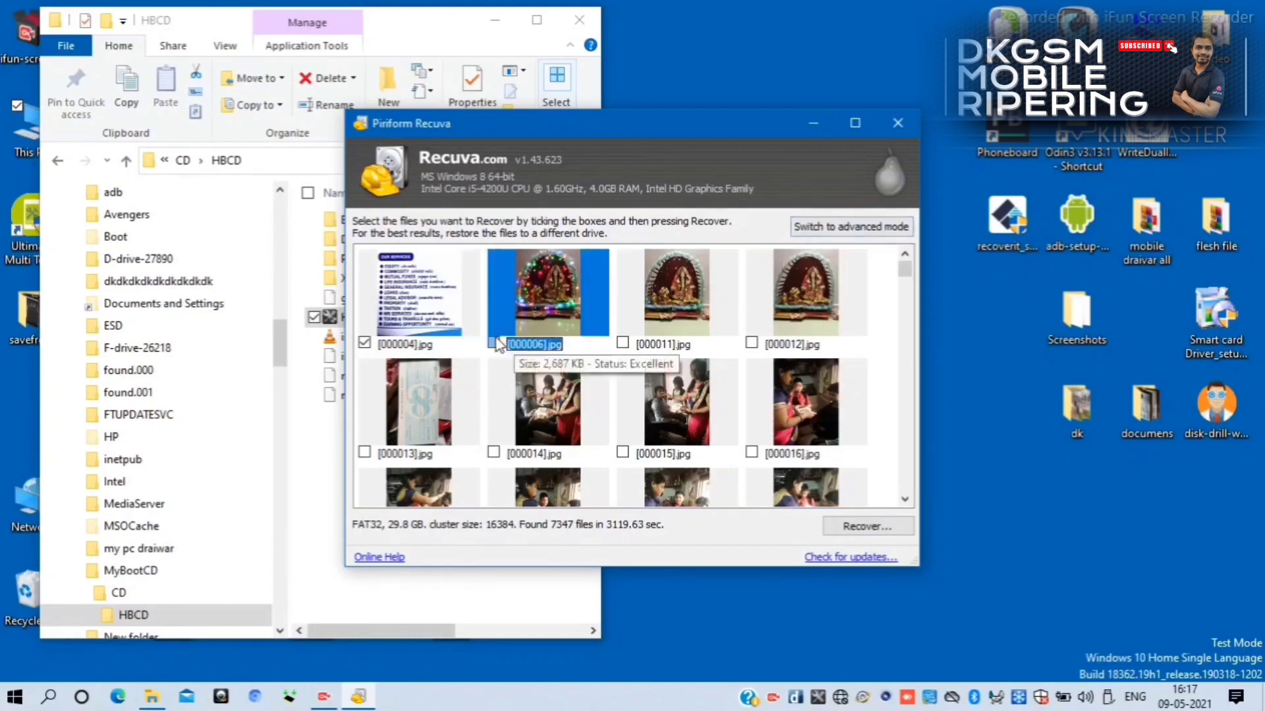
click(409, 304)
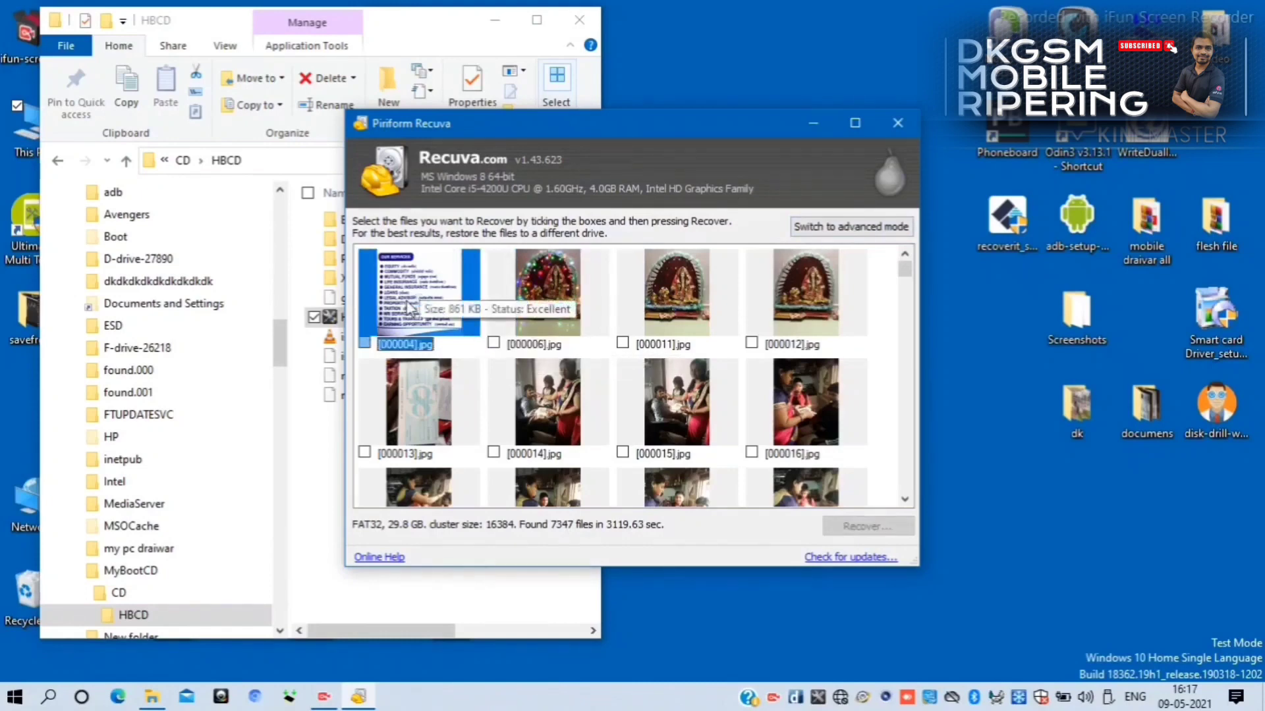
right_click(436, 284)
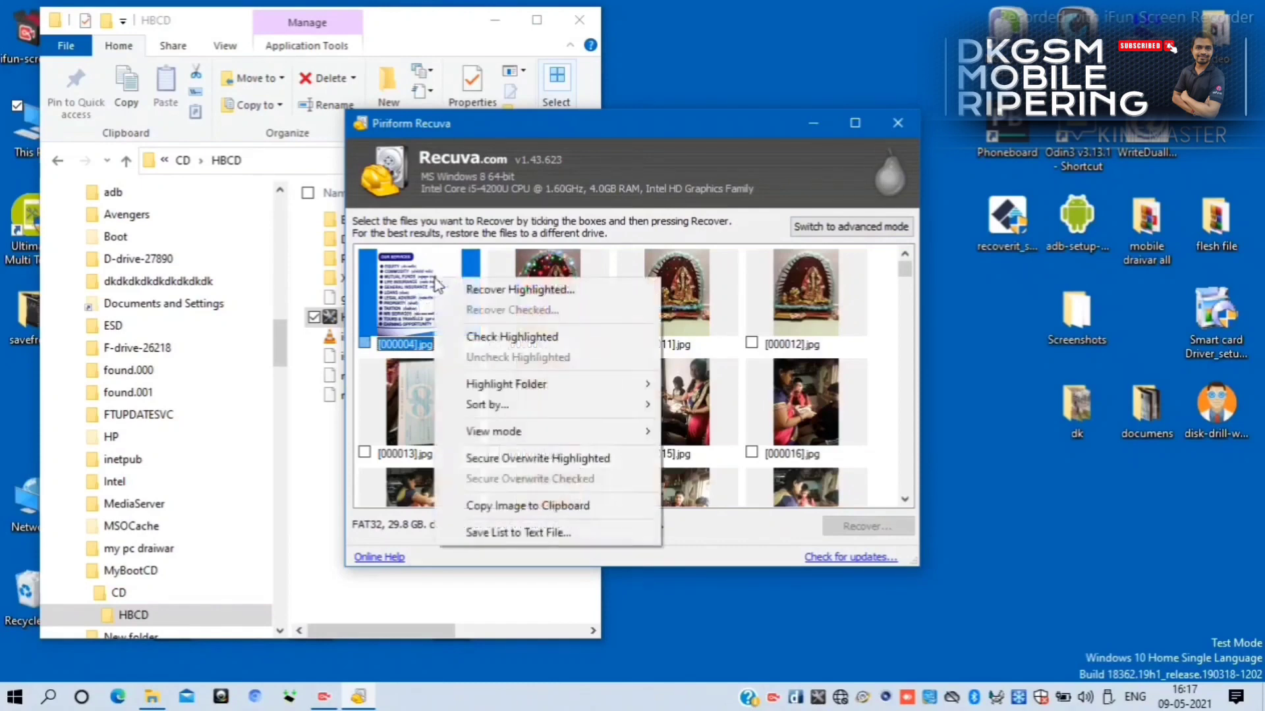
click(498, 298)
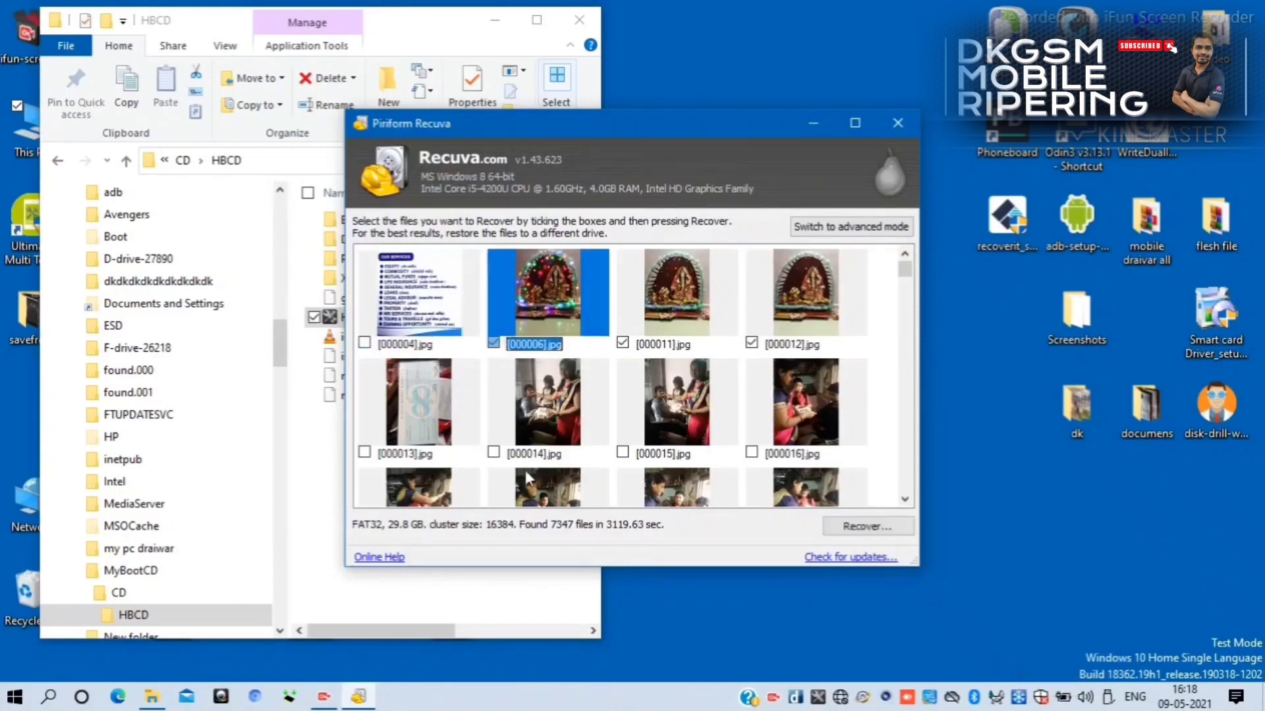
Step: Mark the images [000014].jpg, [000015].jpg and [000016].jpg for recovery
click(369, 456)
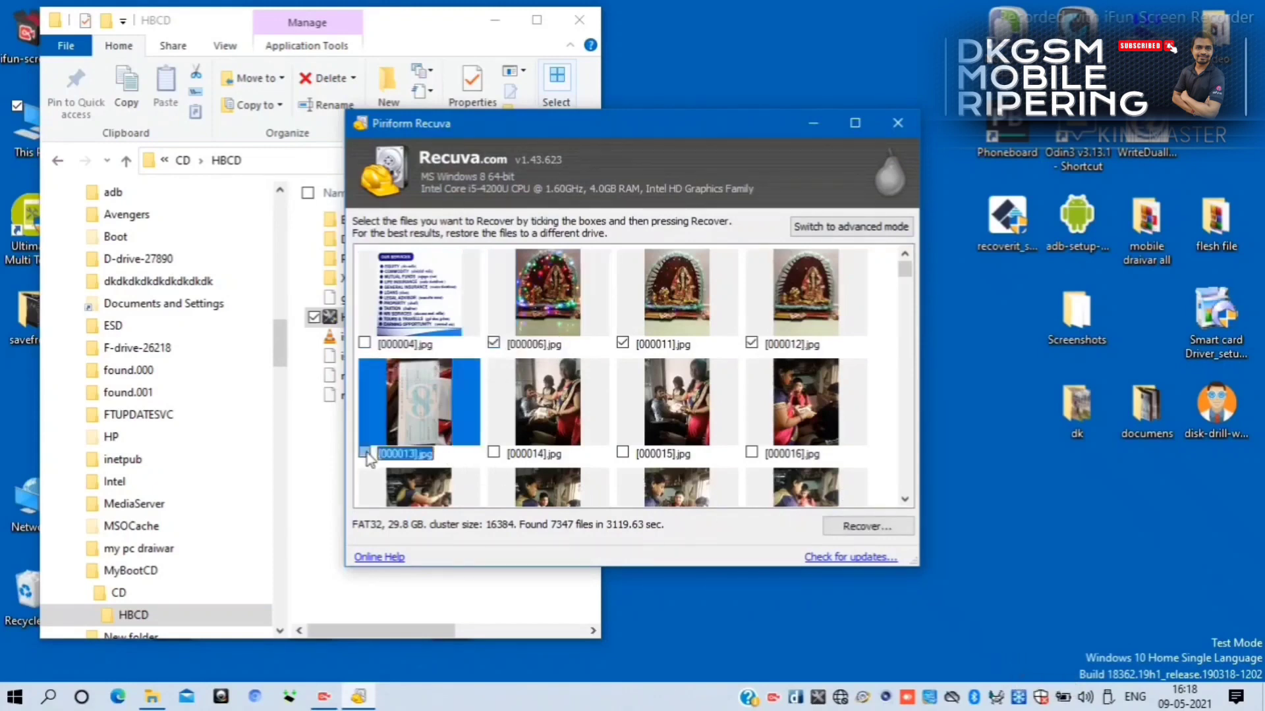
click(496, 455)
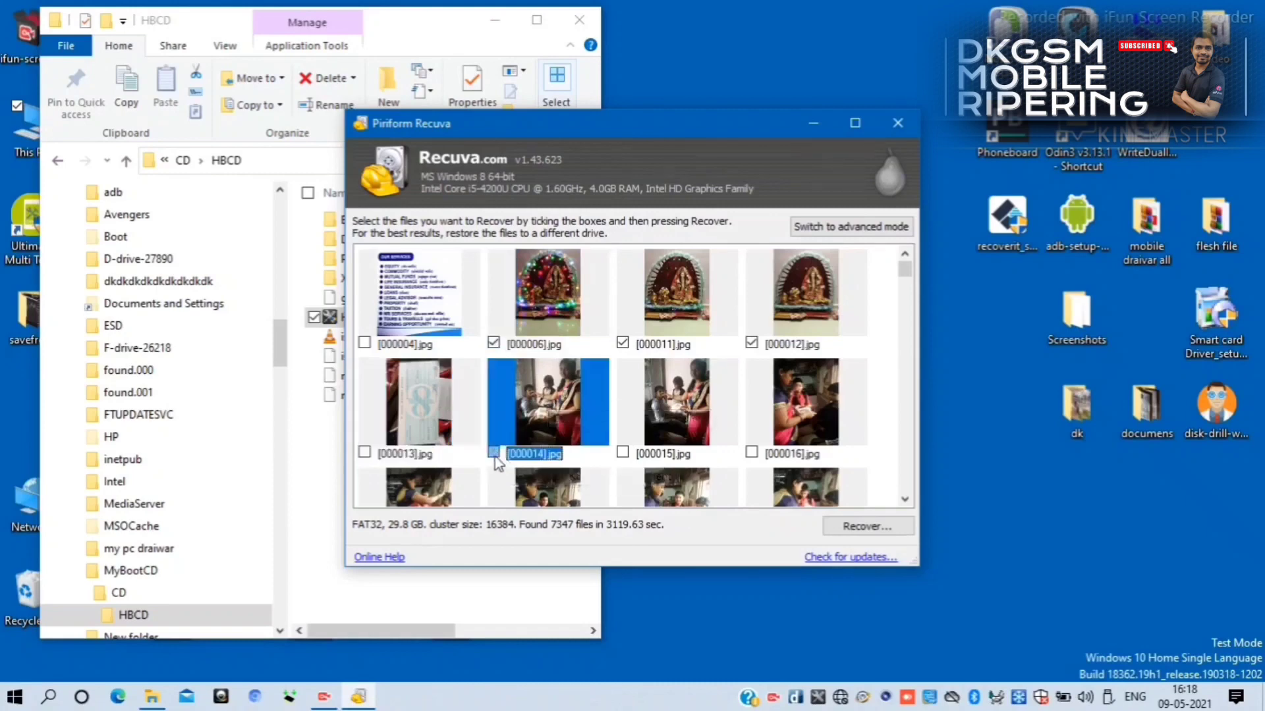
click(627, 453)
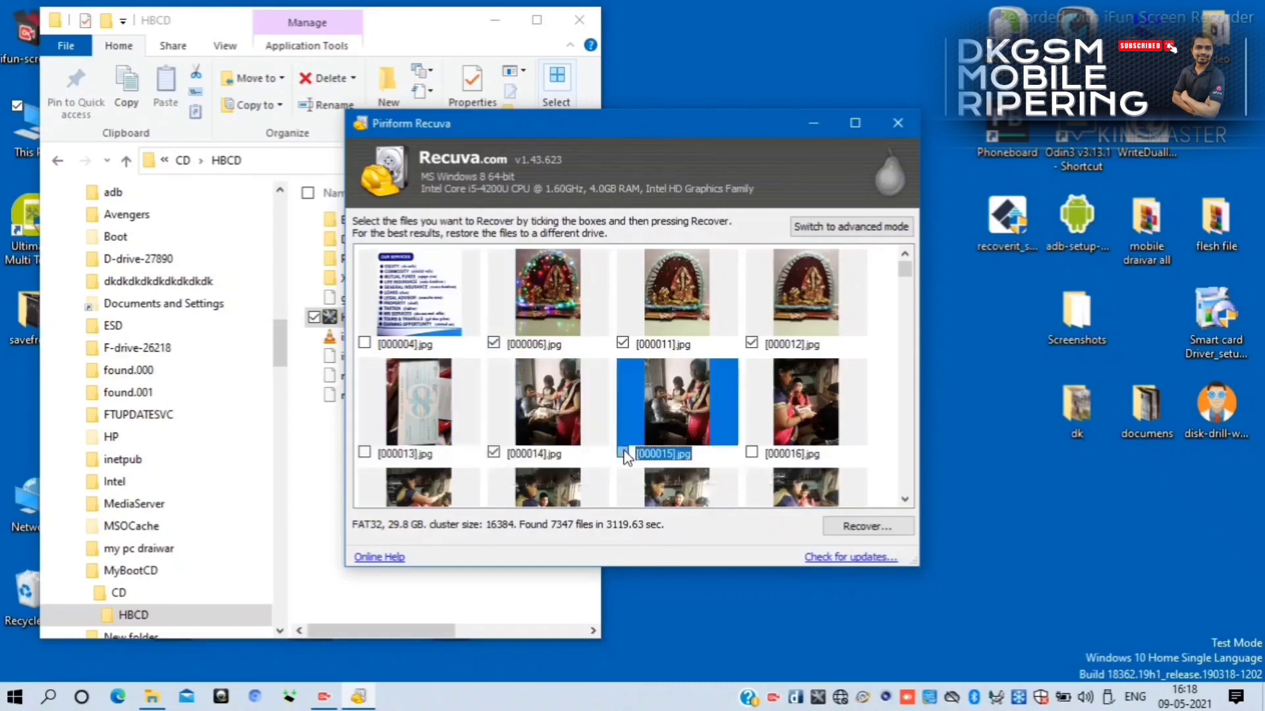
click(751, 452)
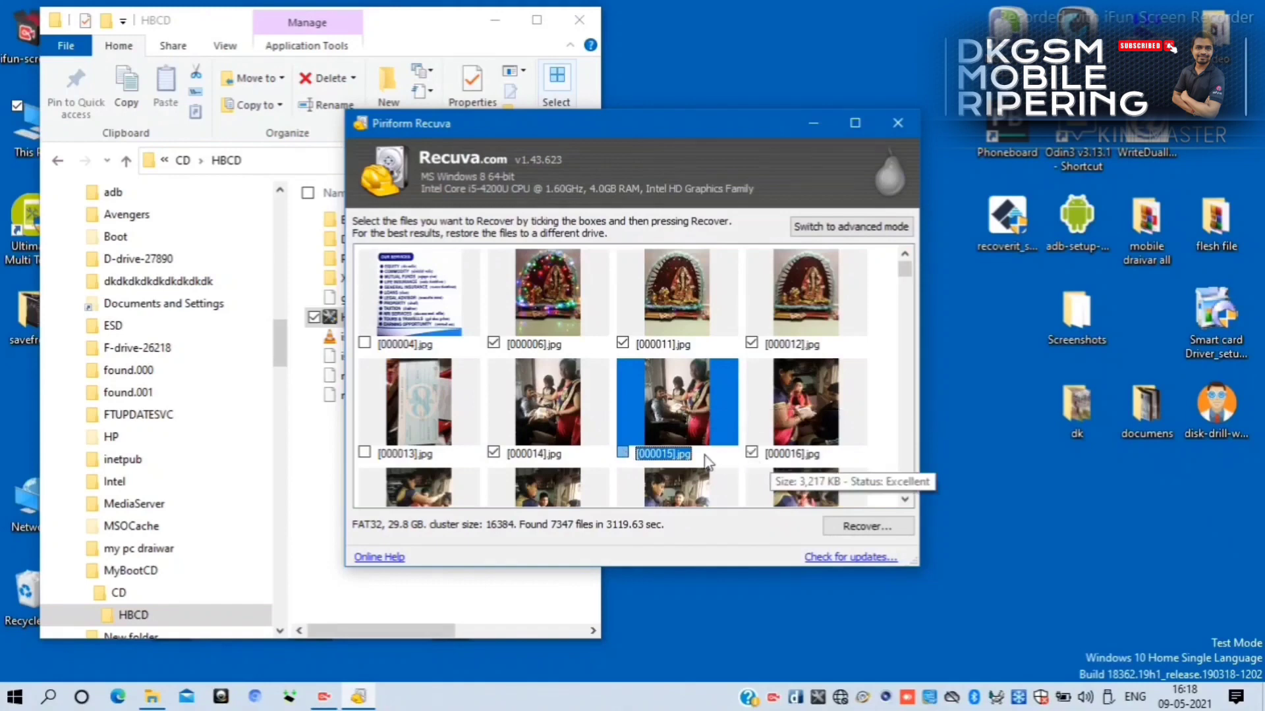
click(622, 454)
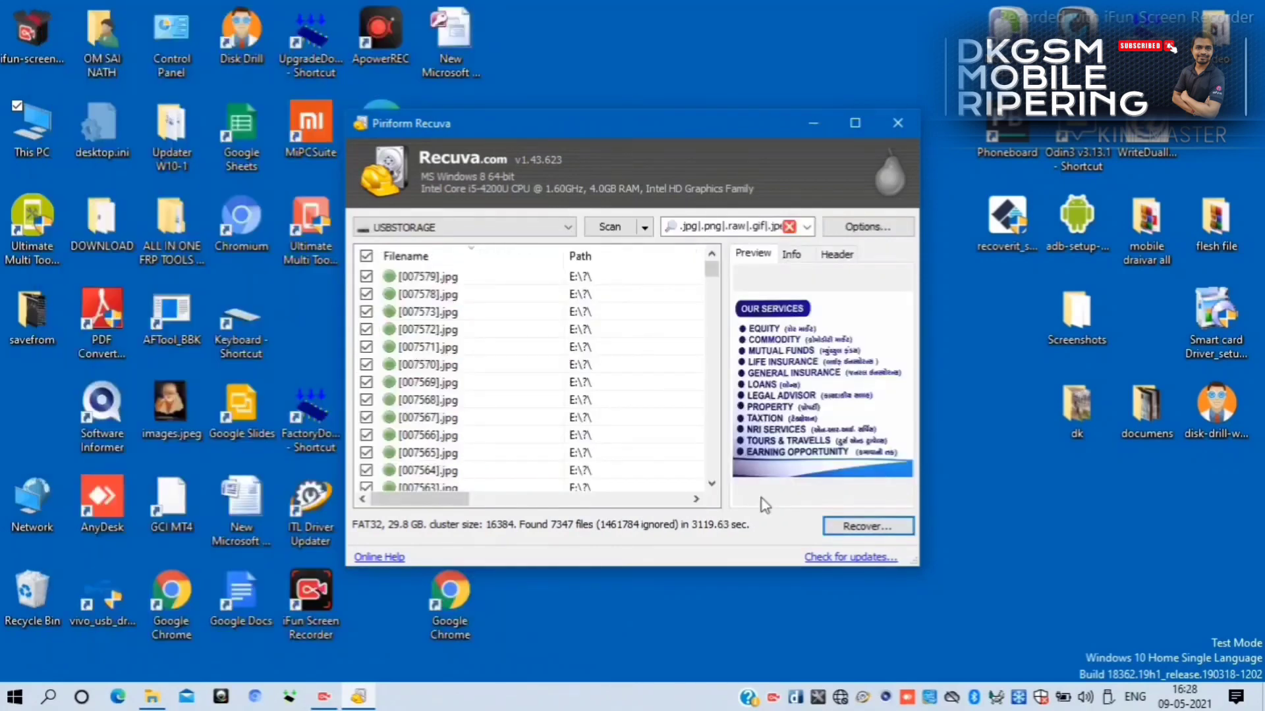
Step: Start recovering the checked files and expand This PC in the recovery location folder tree
click(877, 526)
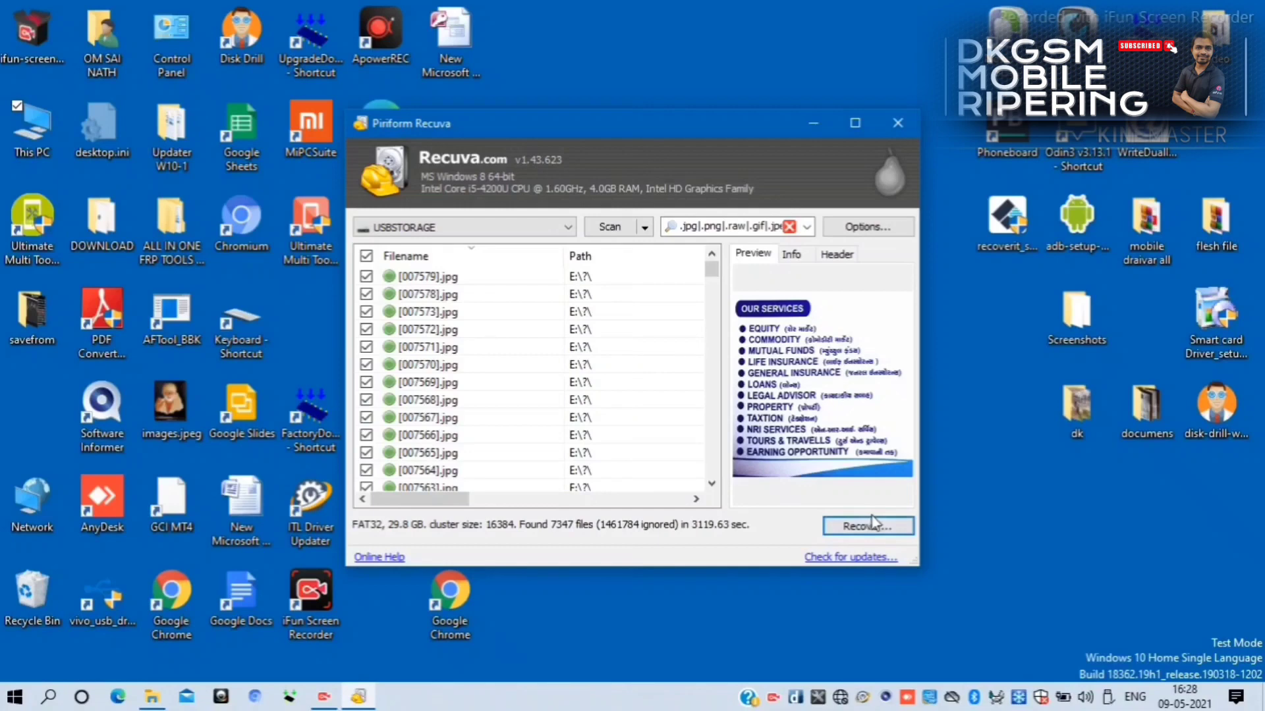
click(878, 526)
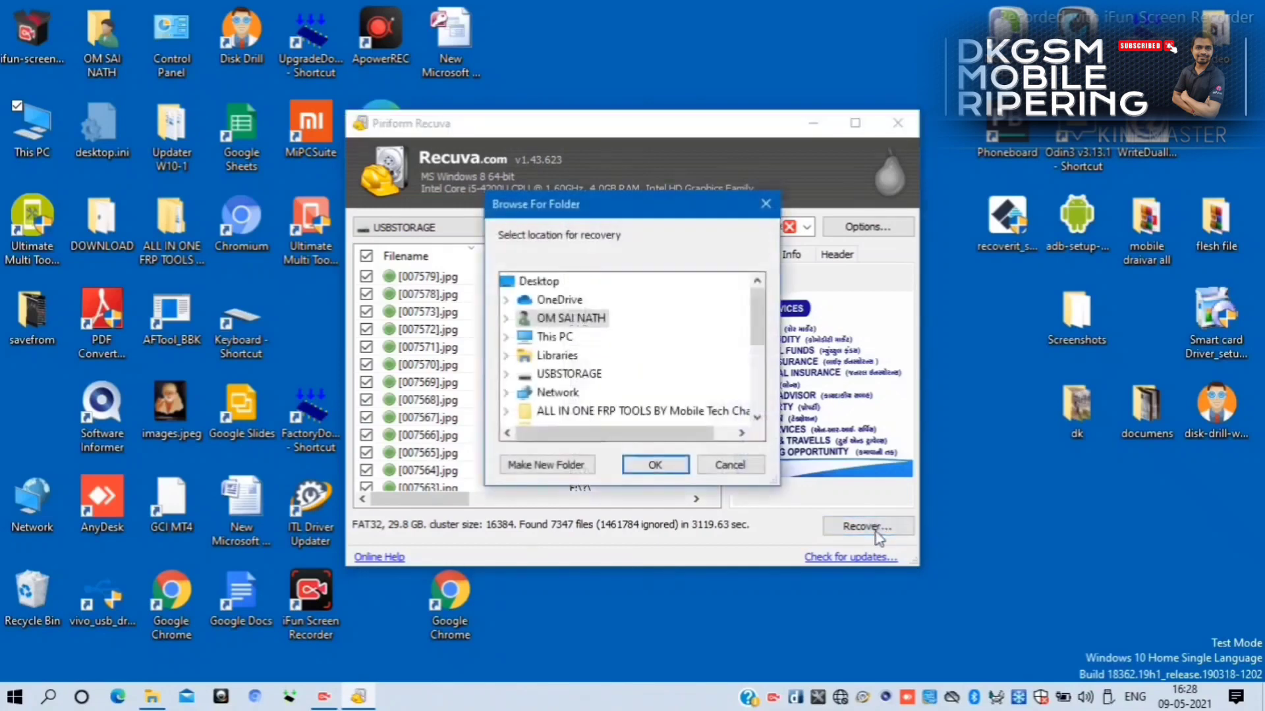
click(756, 419)
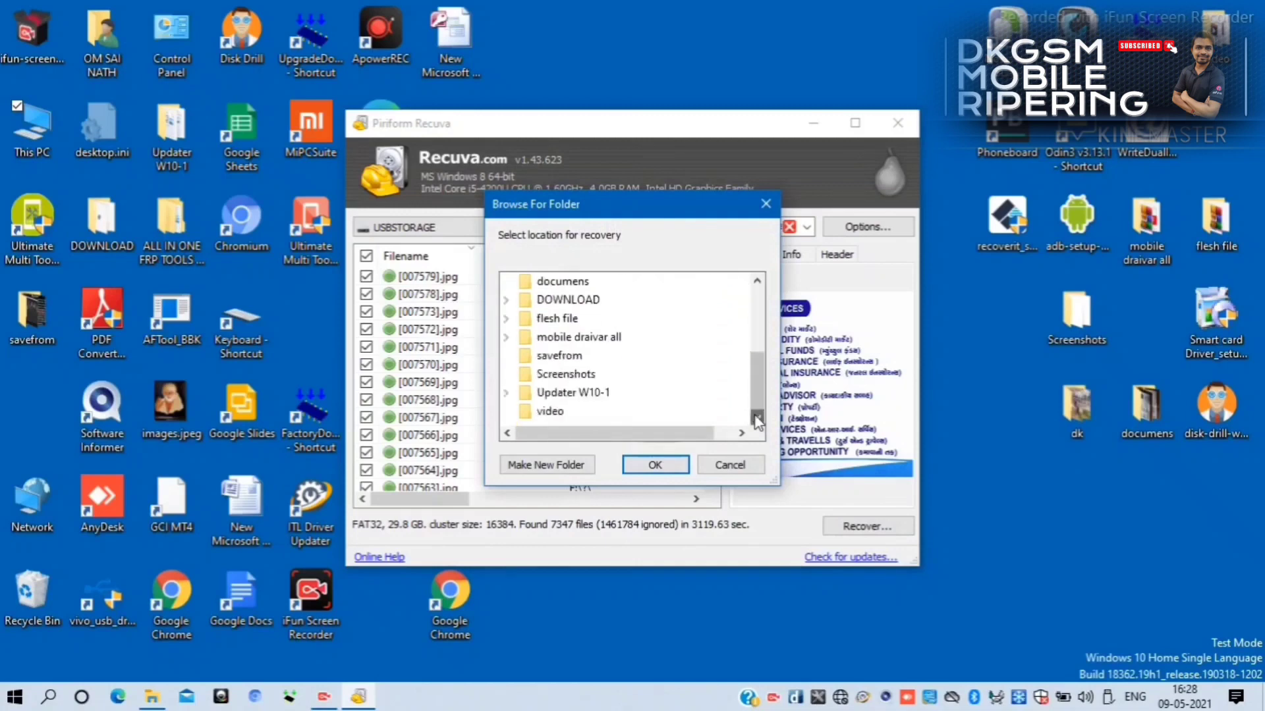
click(757, 420)
click(758, 280)
click(759, 282)
click(758, 282)
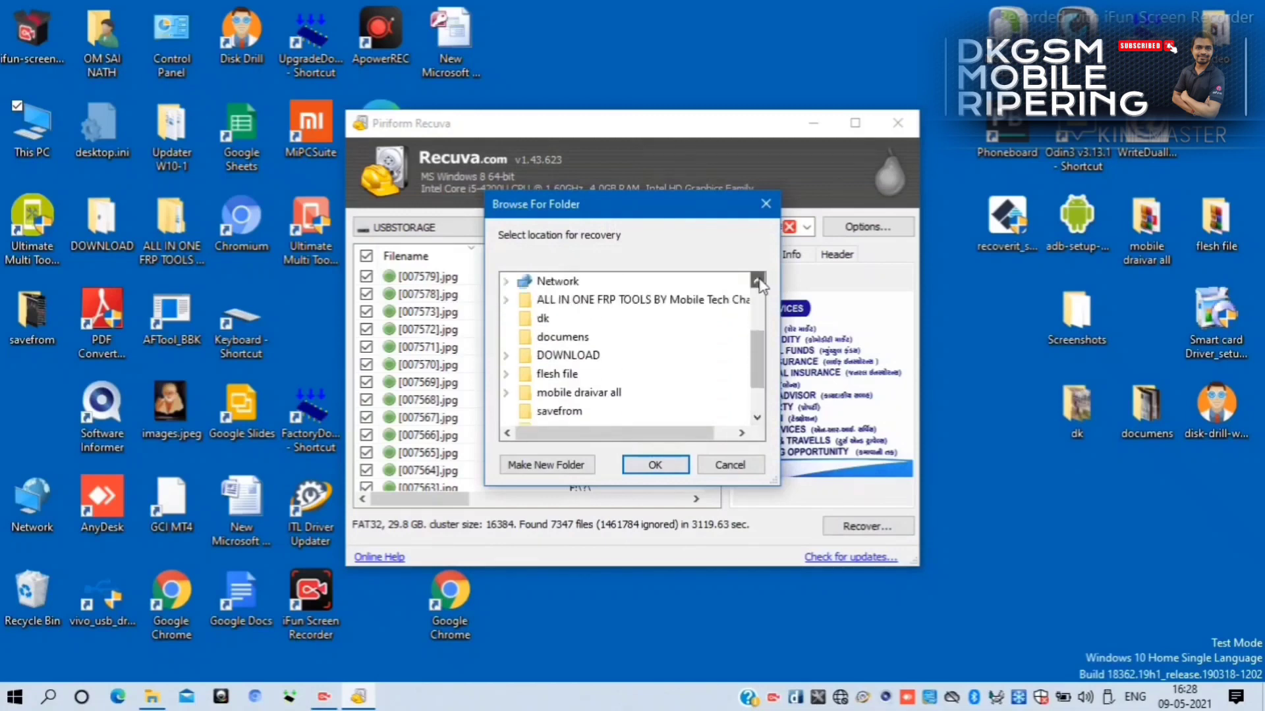
click(758, 281)
click(758, 282)
click(758, 281)
click(759, 281)
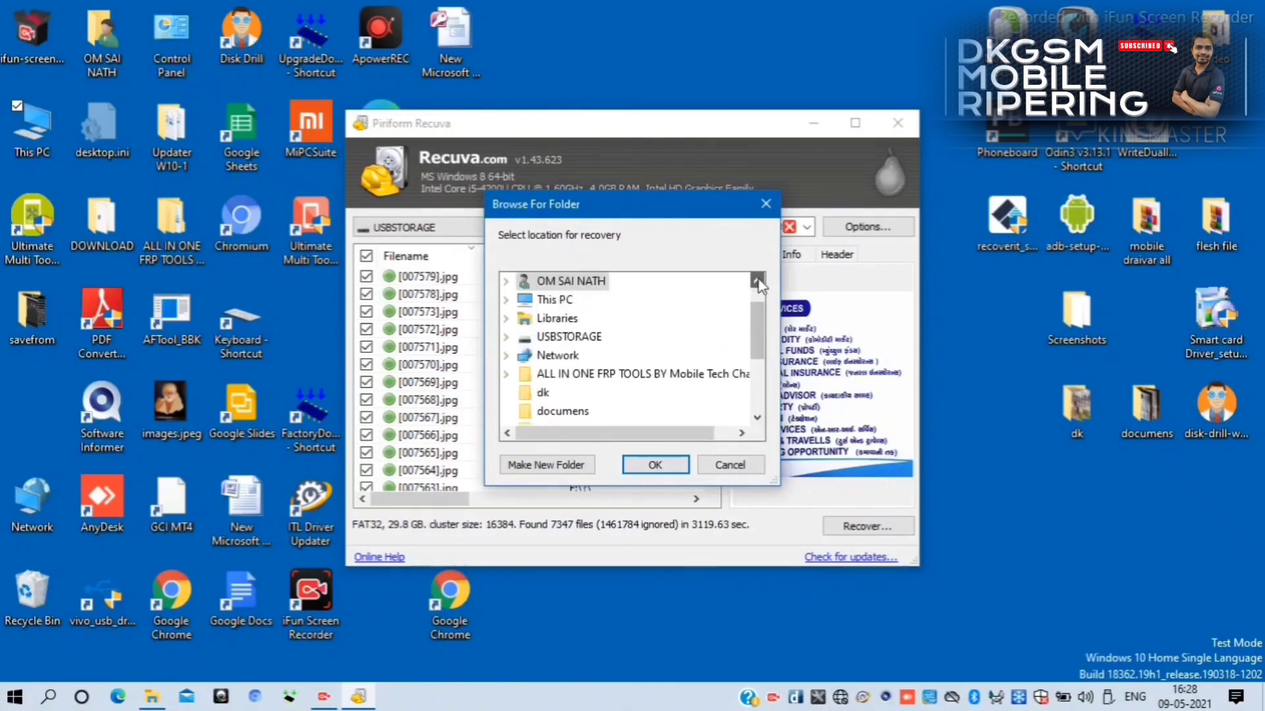
click(758, 281)
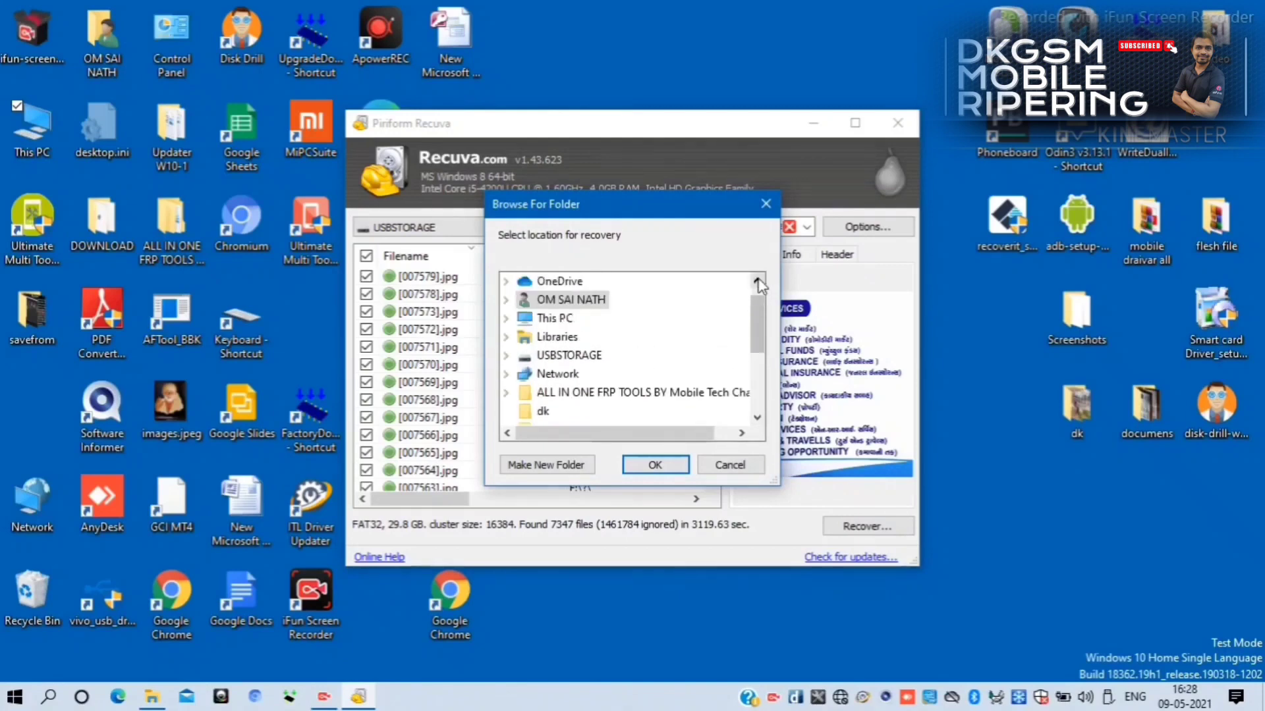
click(508, 320)
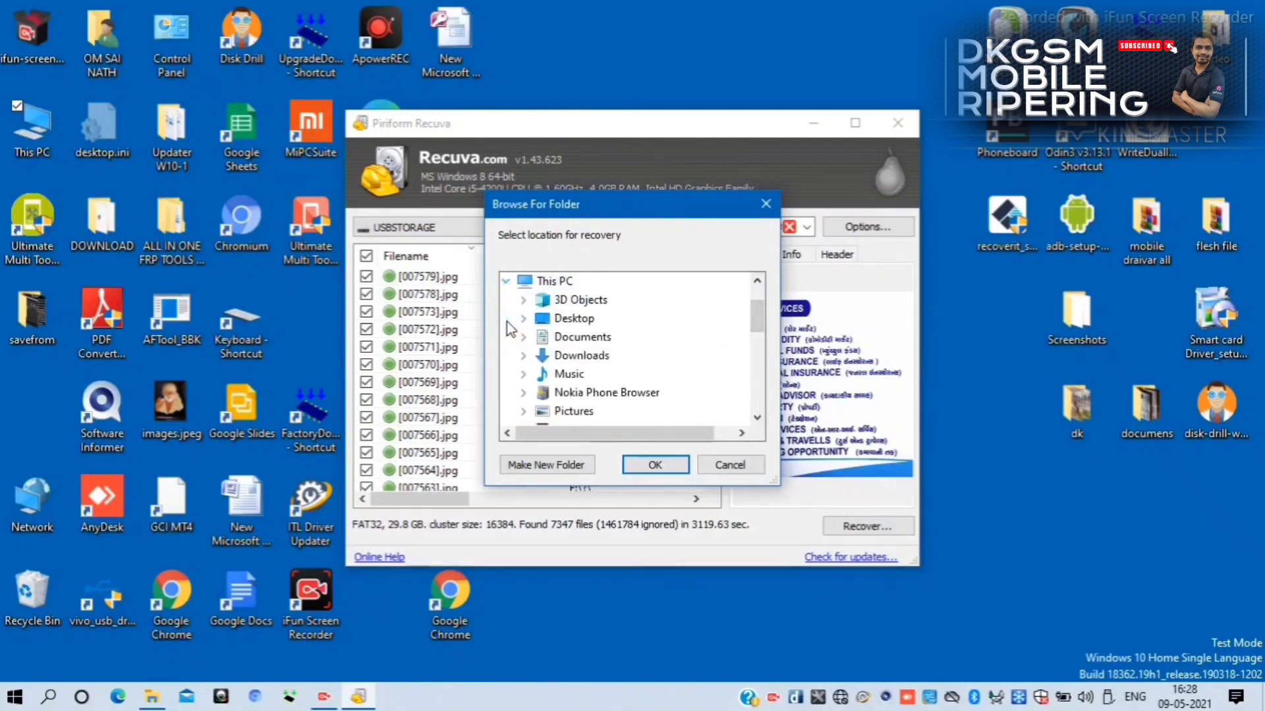
Step: Expand the Local Disk drive under This PC in the recovery location folder tree
click(758, 417)
click(758, 417)
click(758, 417)
click(758, 417)
click(758, 417)
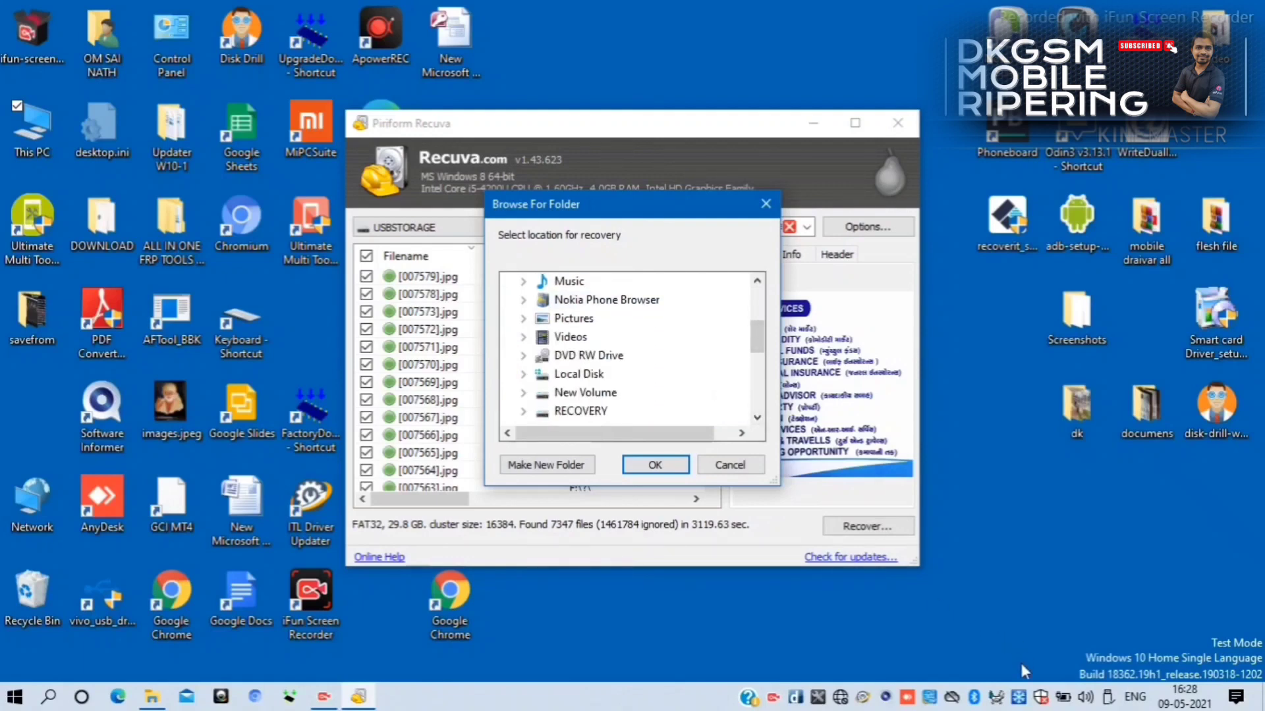
click(758, 419)
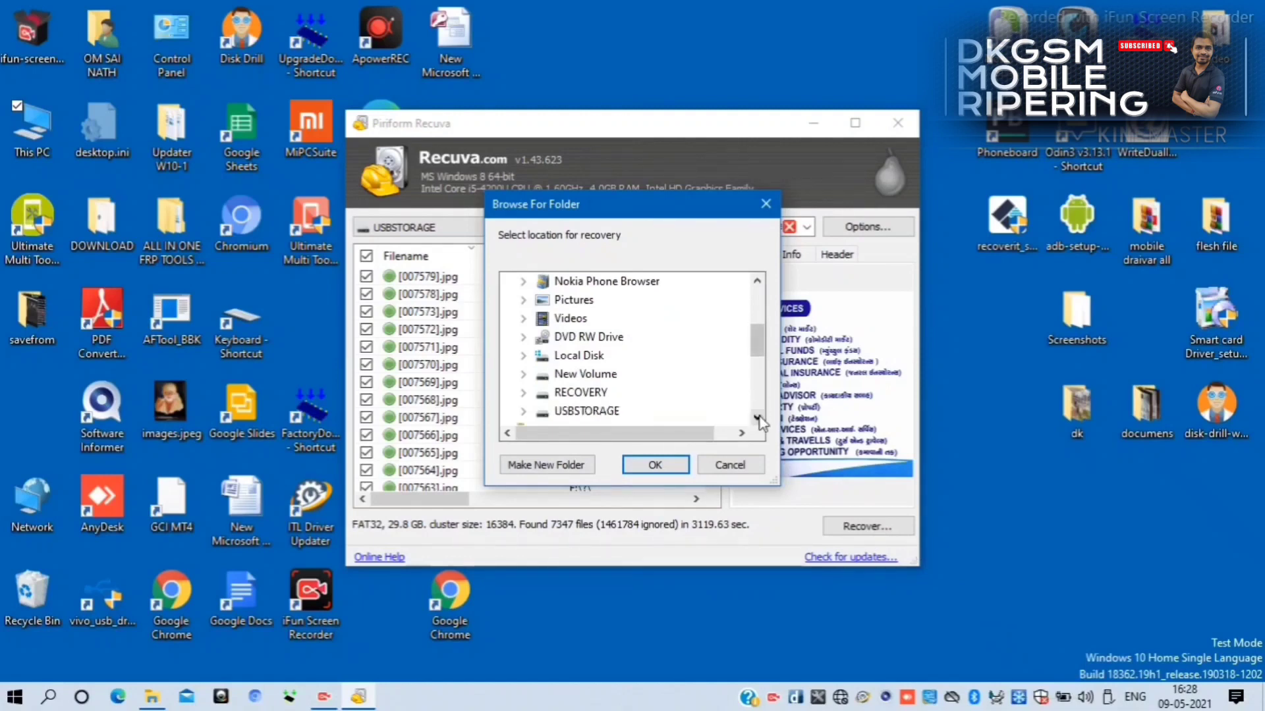
click(523, 356)
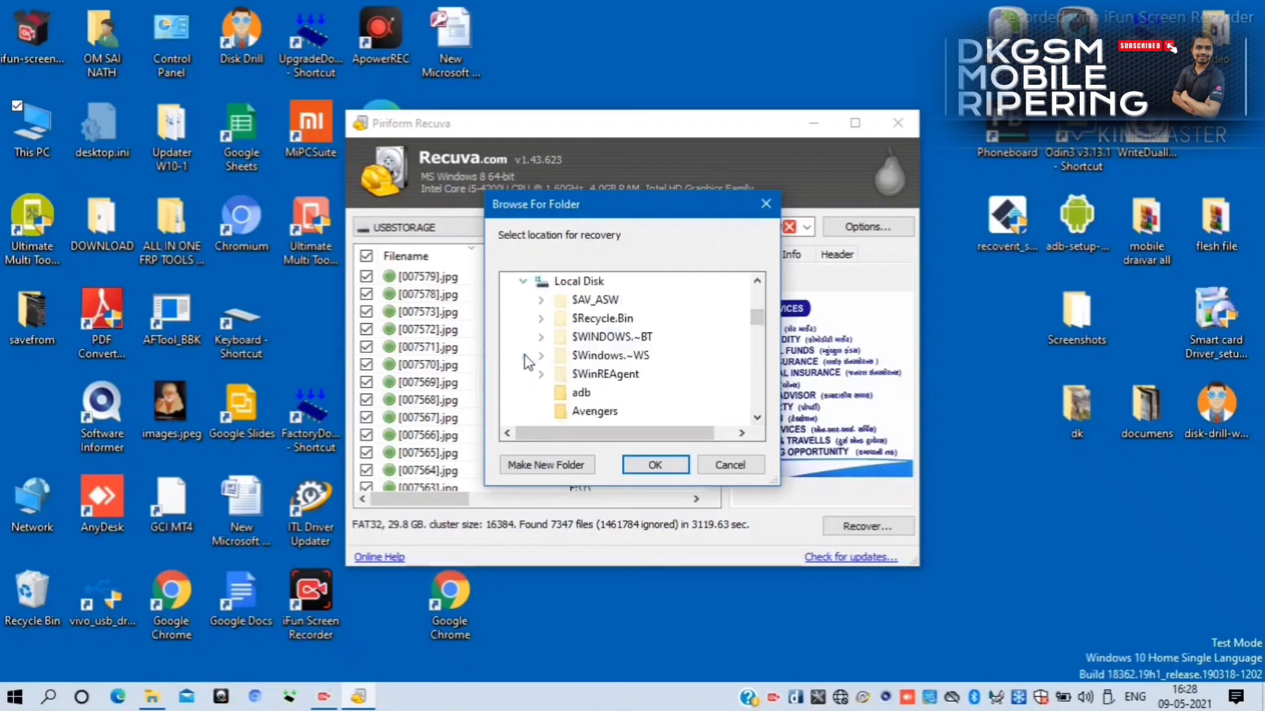
Step: Select and expand New folder (4) on Local Disk as the location for the recovered files
click(758, 419)
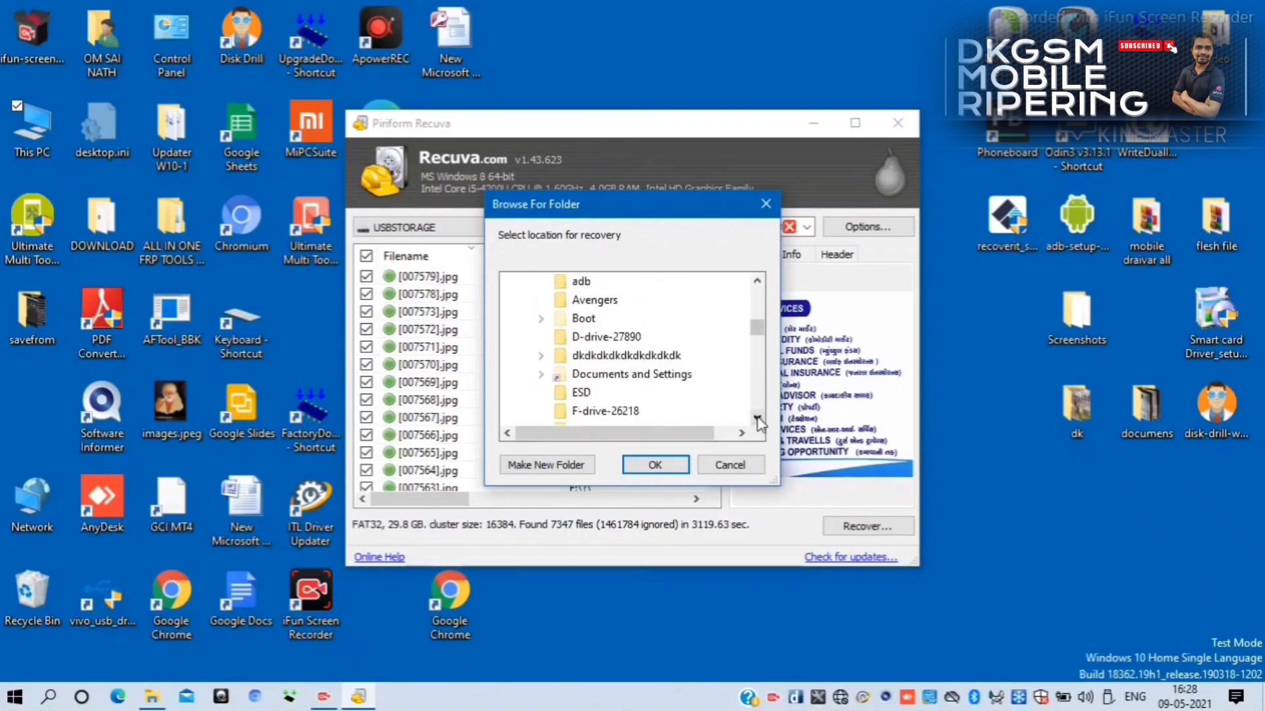
click(758, 419)
click(757, 419)
click(757, 419)
click(757, 420)
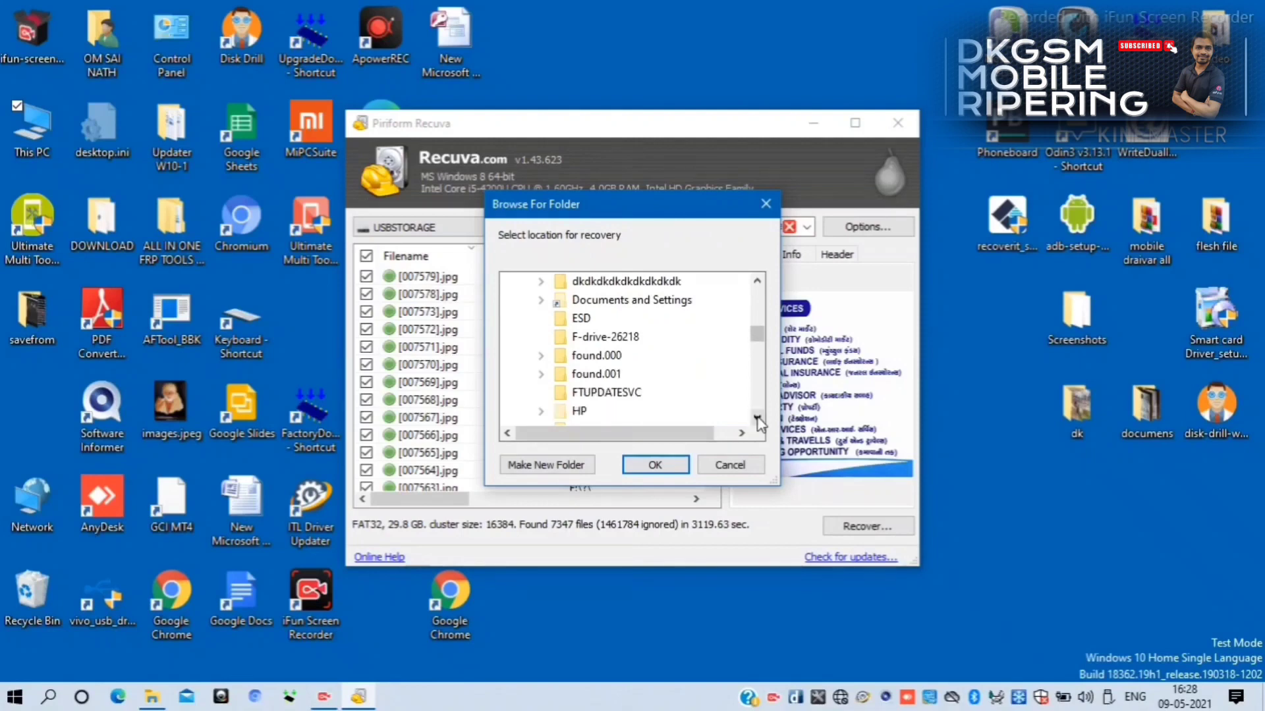
click(758, 419)
click(757, 419)
click(757, 419)
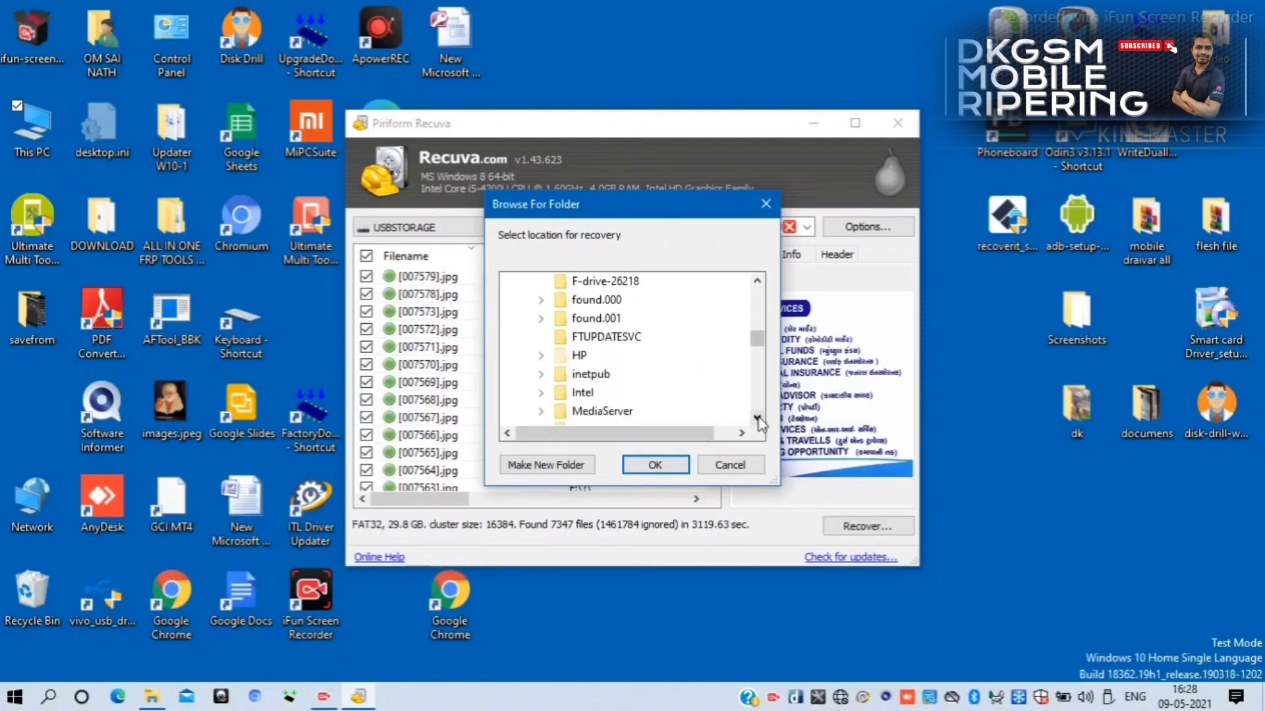
click(758, 419)
click(757, 419)
click(757, 419)
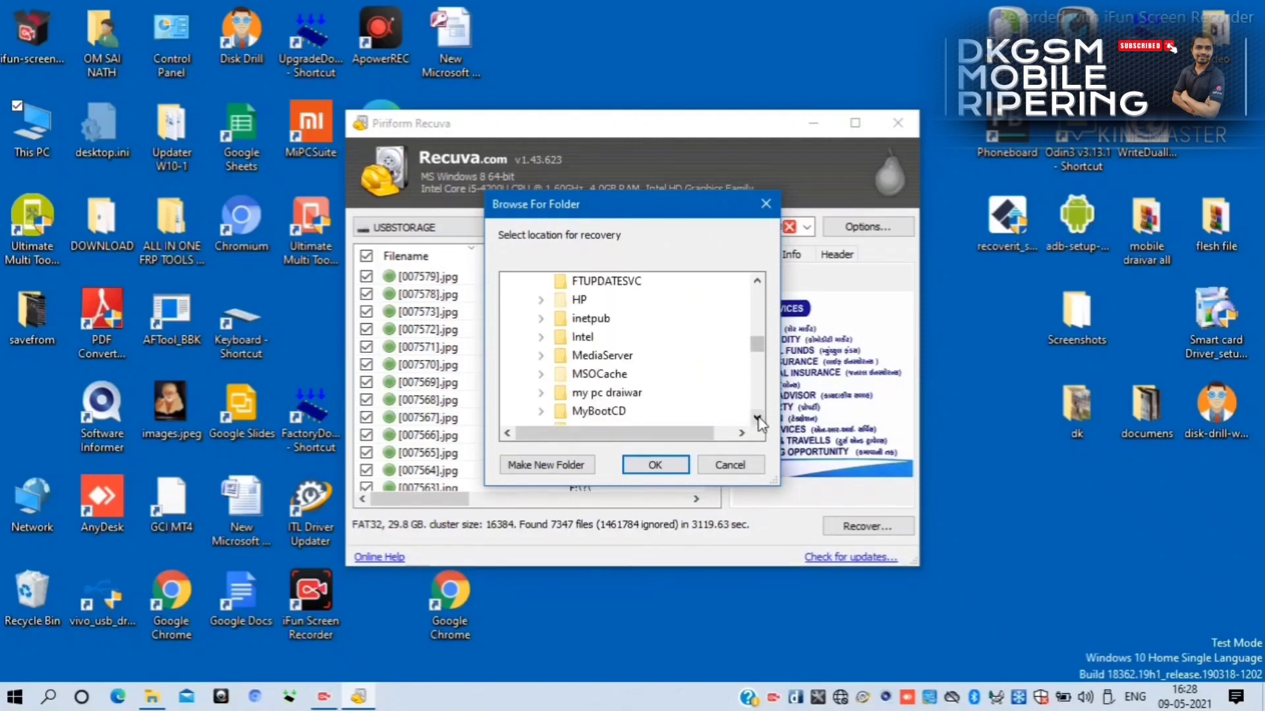
click(758, 419)
click(758, 419)
click(757, 419)
click(757, 420)
click(758, 420)
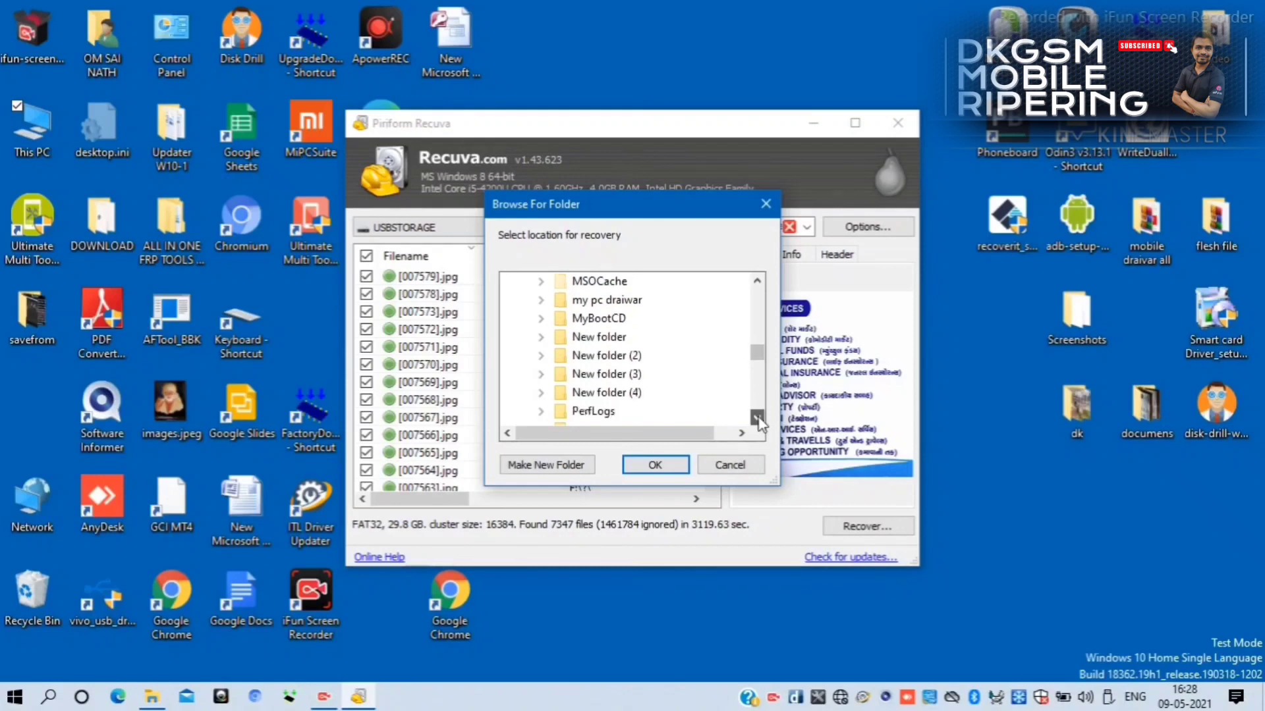
double_click(614, 392)
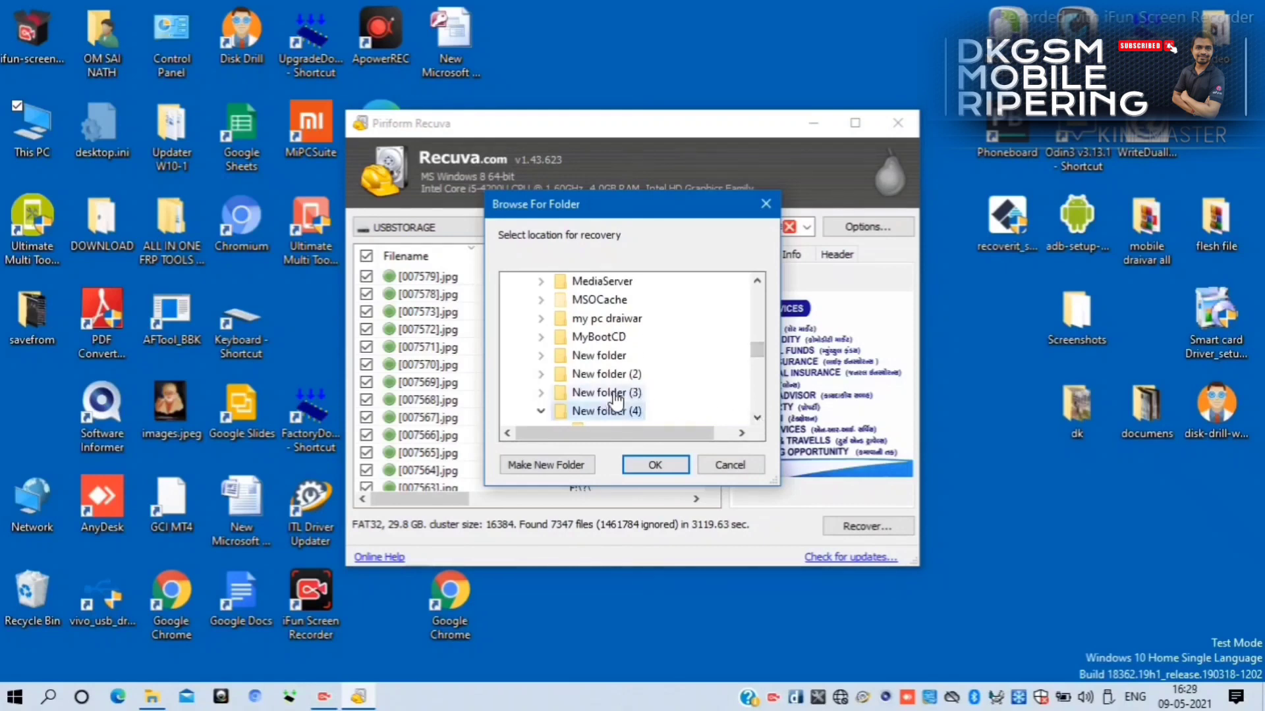
Step: Recover the checked images into New folder (4) on Local Disk and close the completion report
click(656, 465)
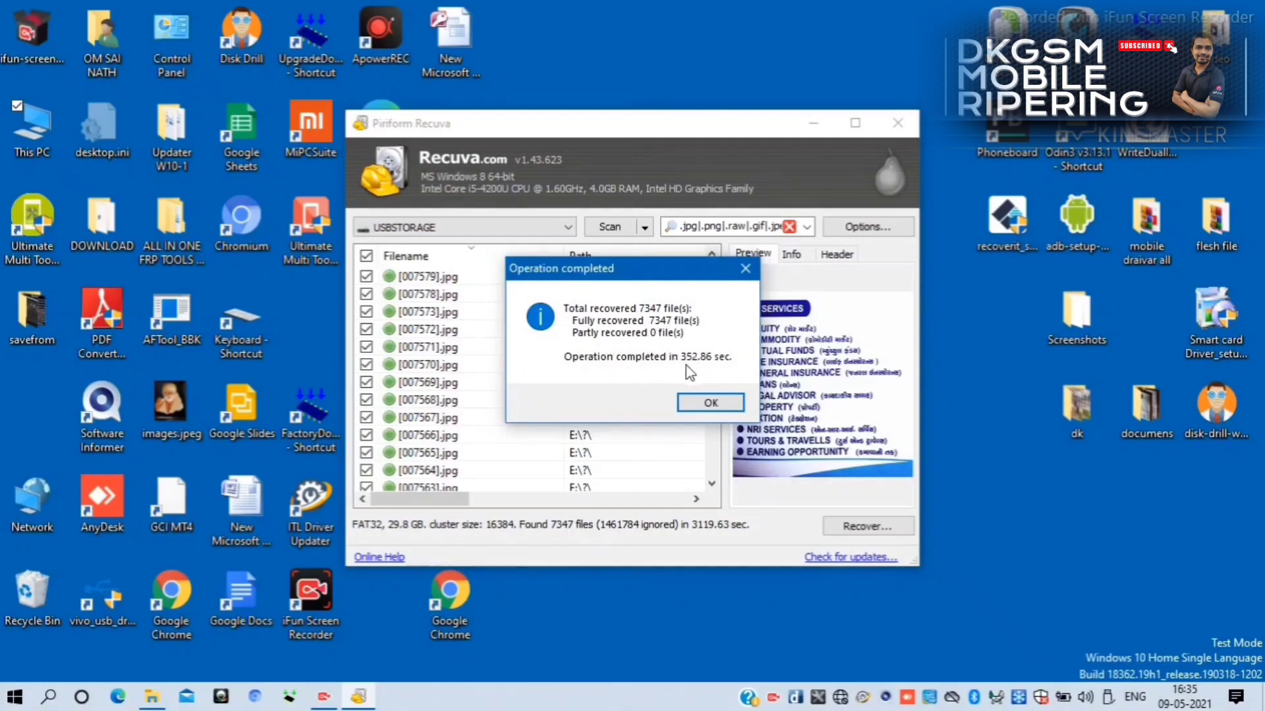
click(721, 406)
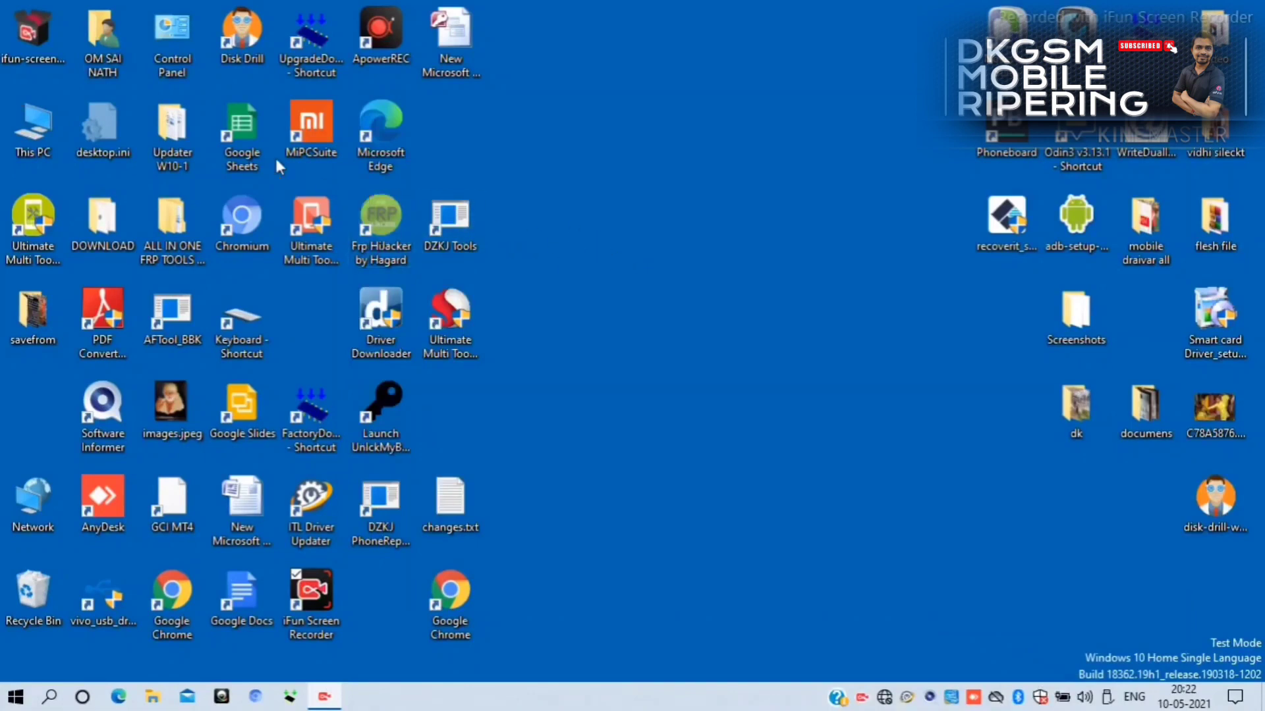
Step: Switch to File Explorer and open the Local Disk drive from This PC
double_click(47, 148)
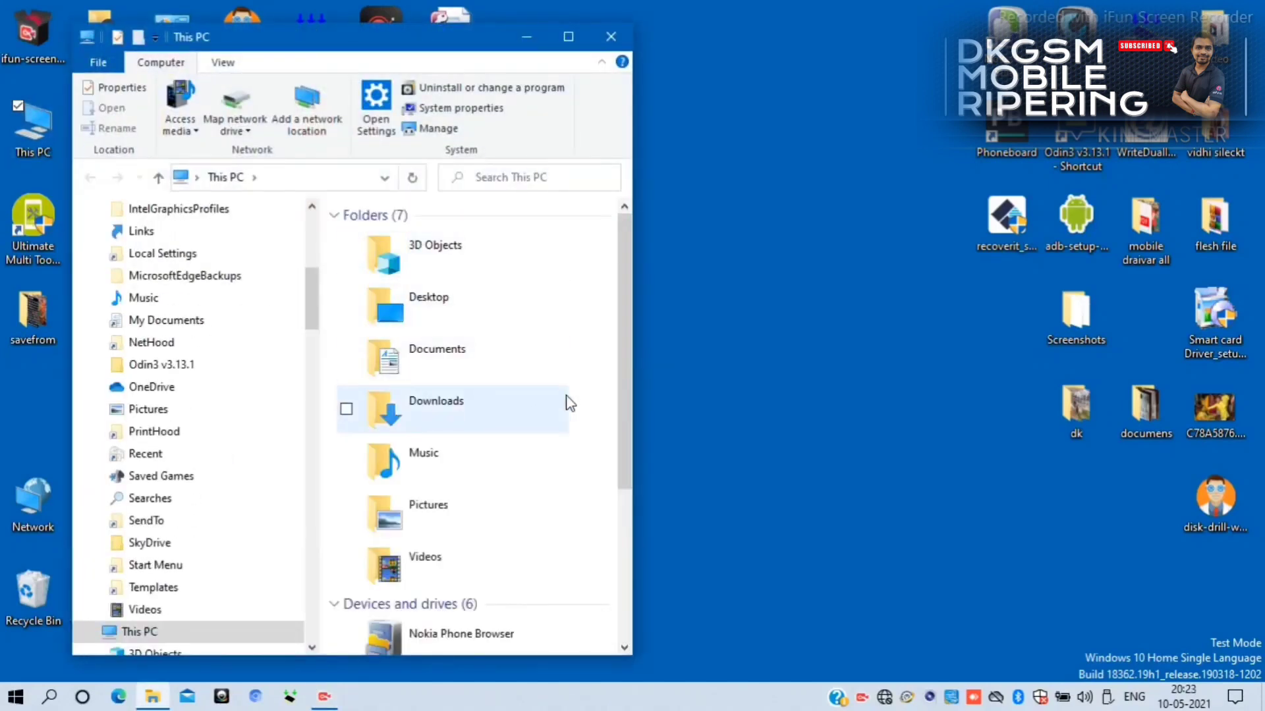
click(624, 643)
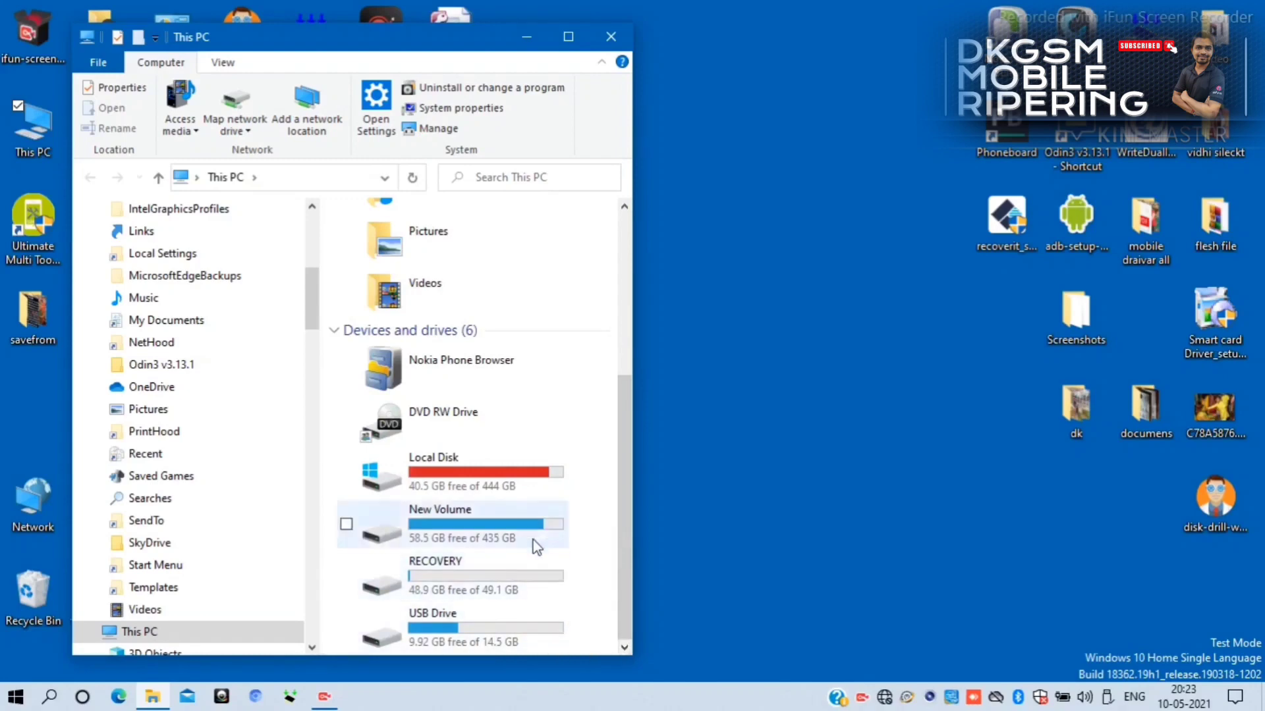
double_click(525, 483)
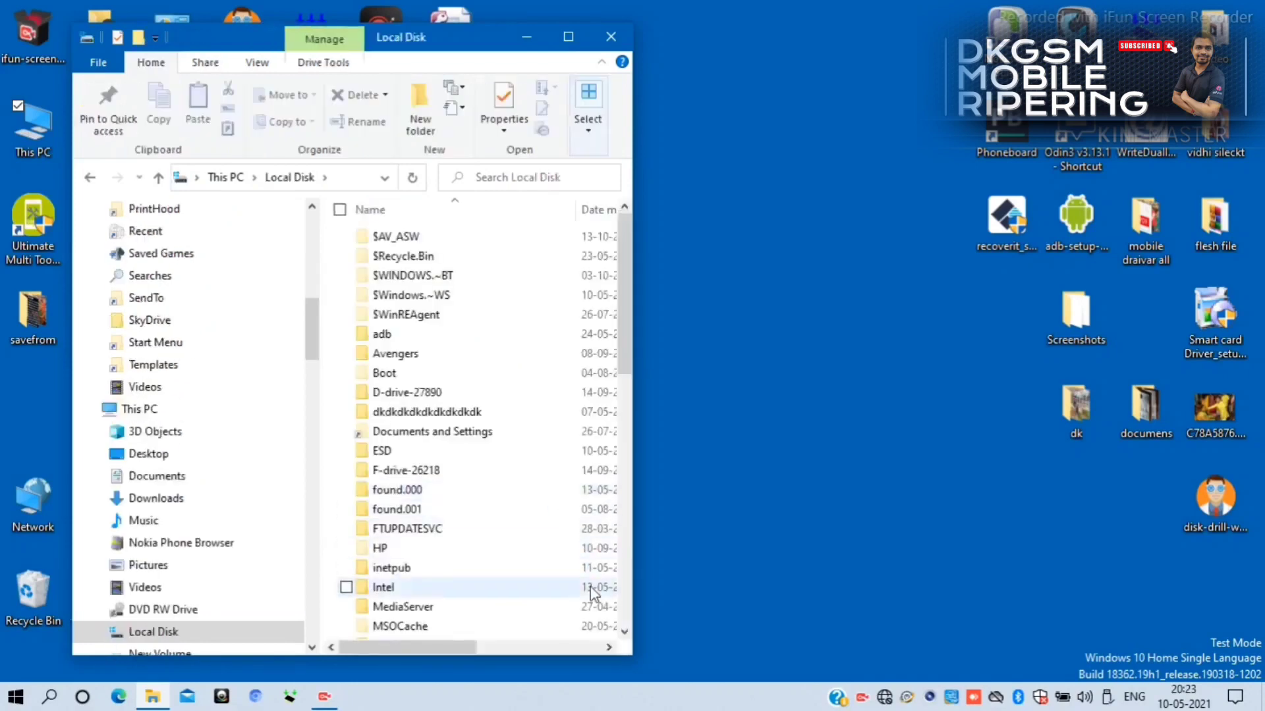
Step: Open New folder (4) on Local Disk, which holds the recovered images
click(625, 632)
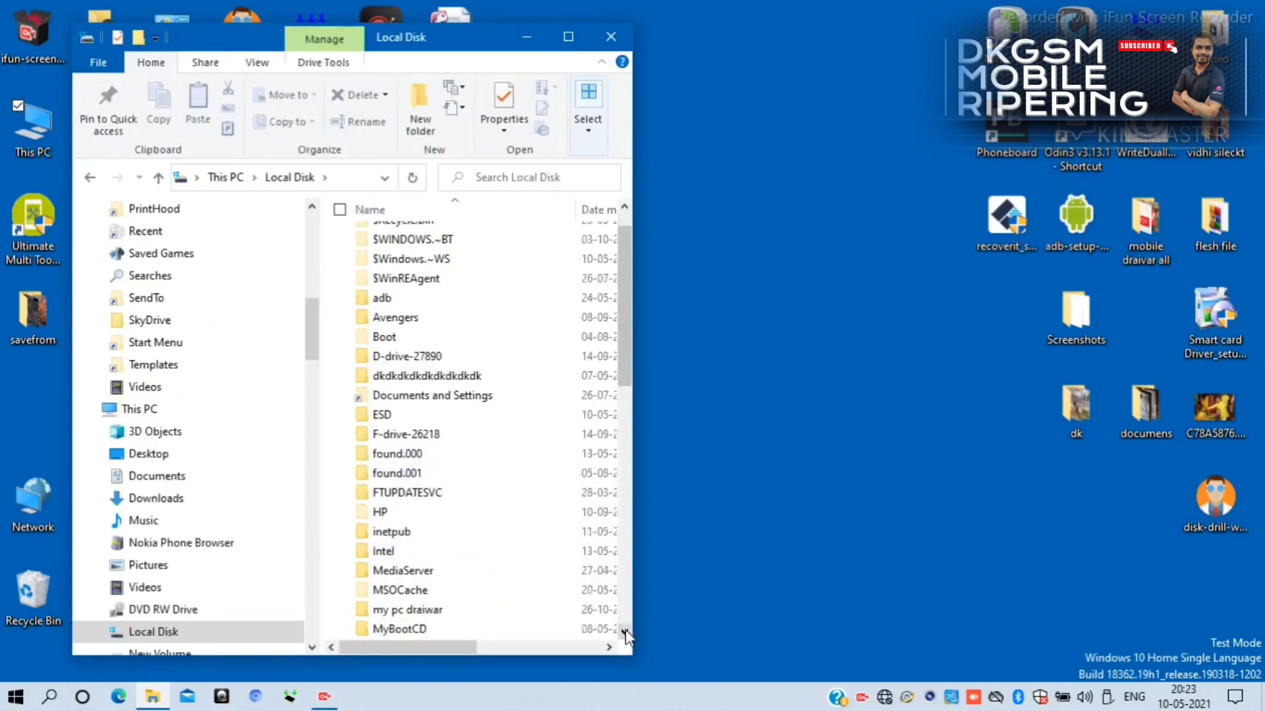
click(626, 632)
click(625, 632)
click(625, 632)
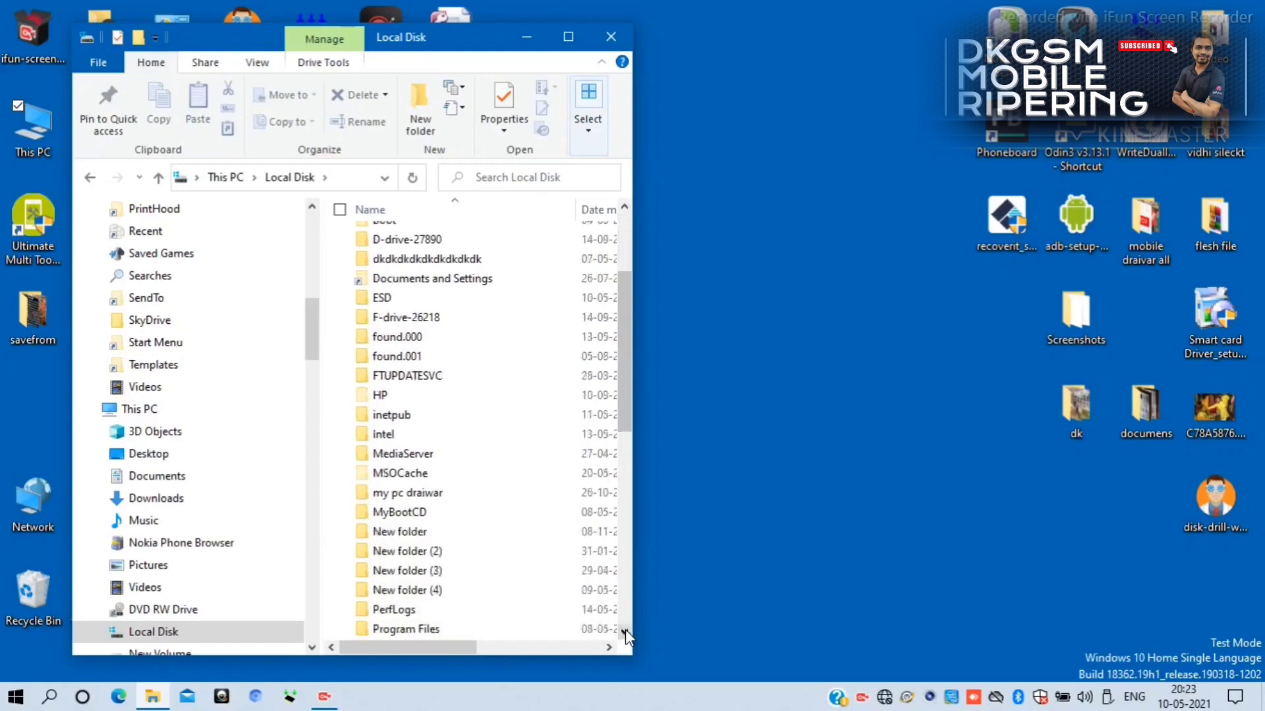
click(626, 631)
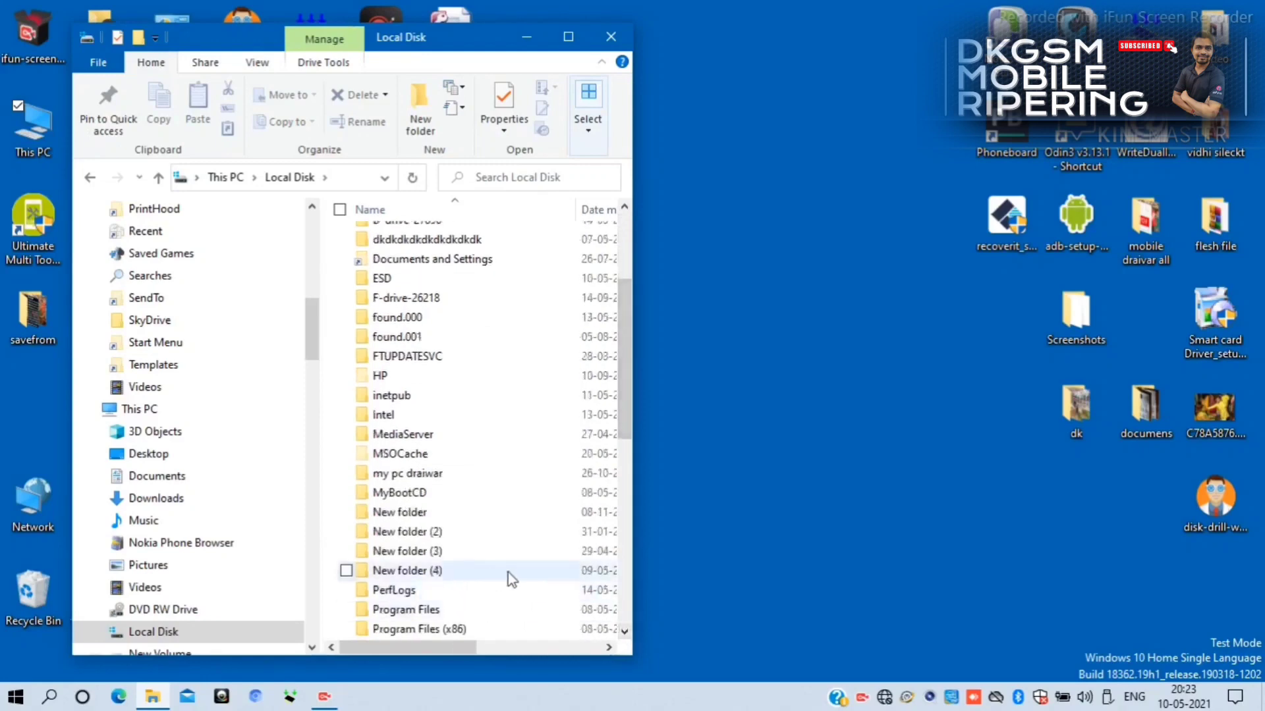
double_click(461, 571)
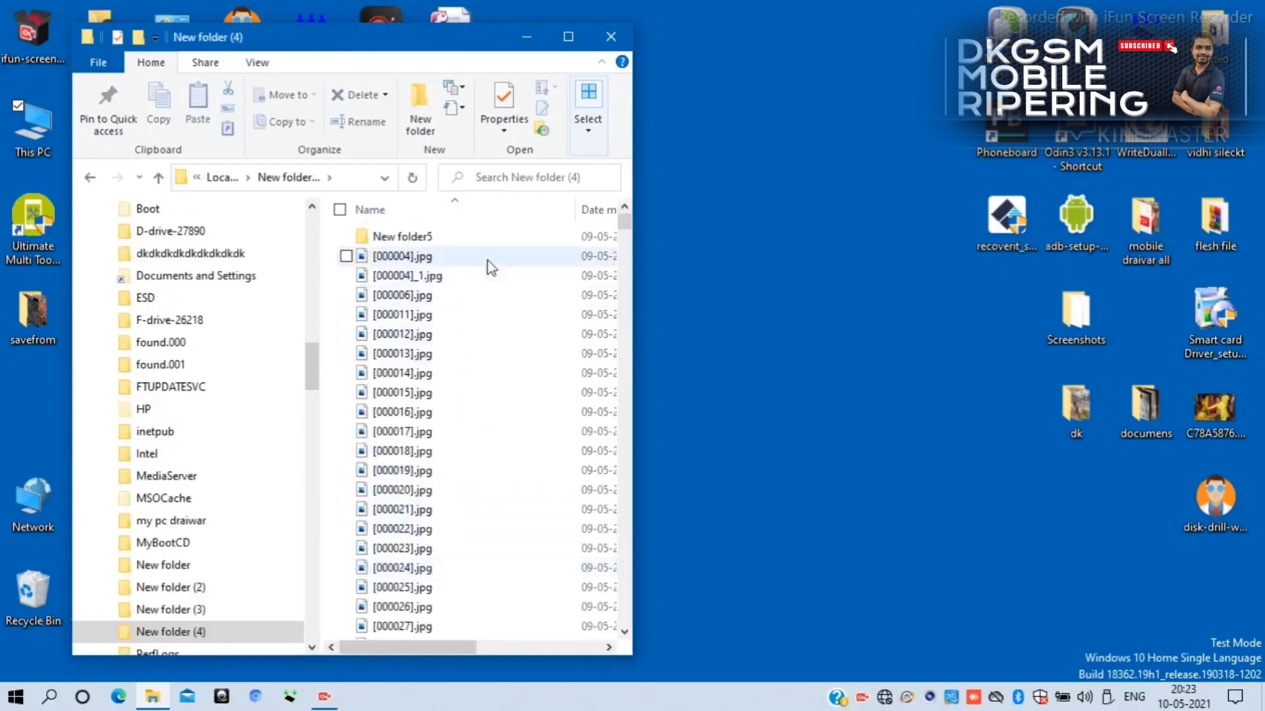
Step: Select all items in New folder (4) and check their combined file count and size in Properties
click(488, 263)
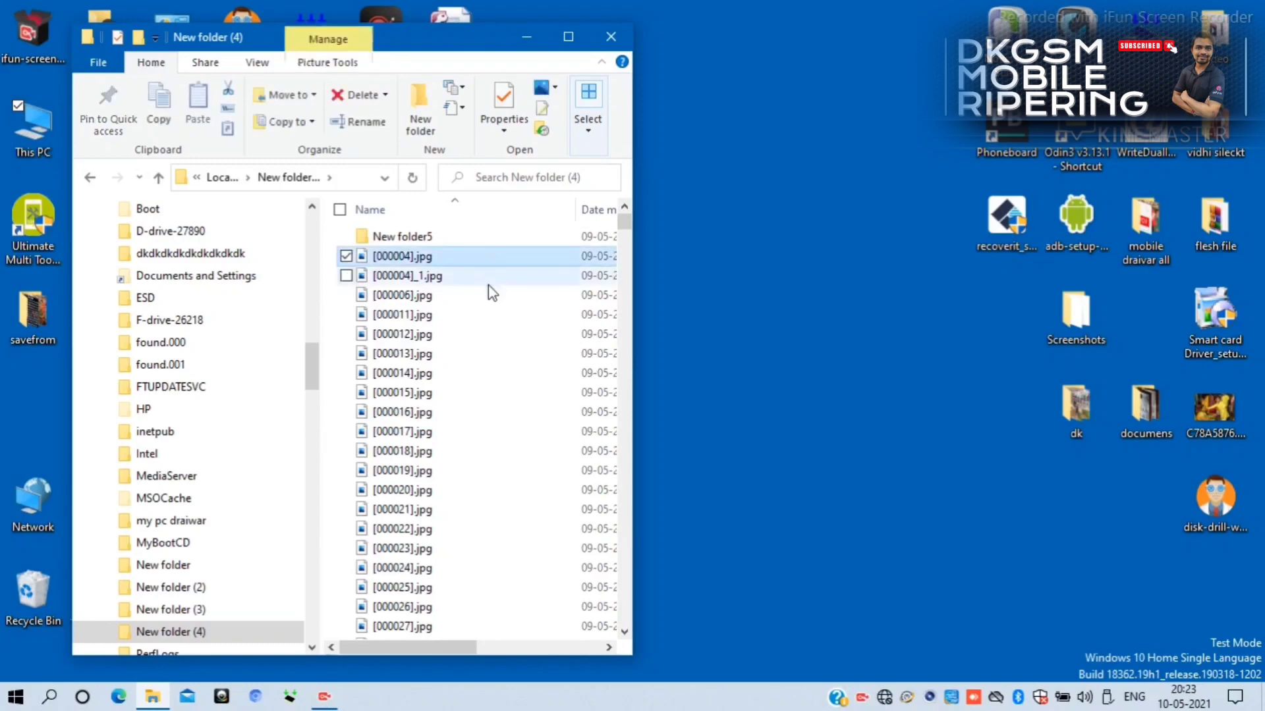
click(488, 284)
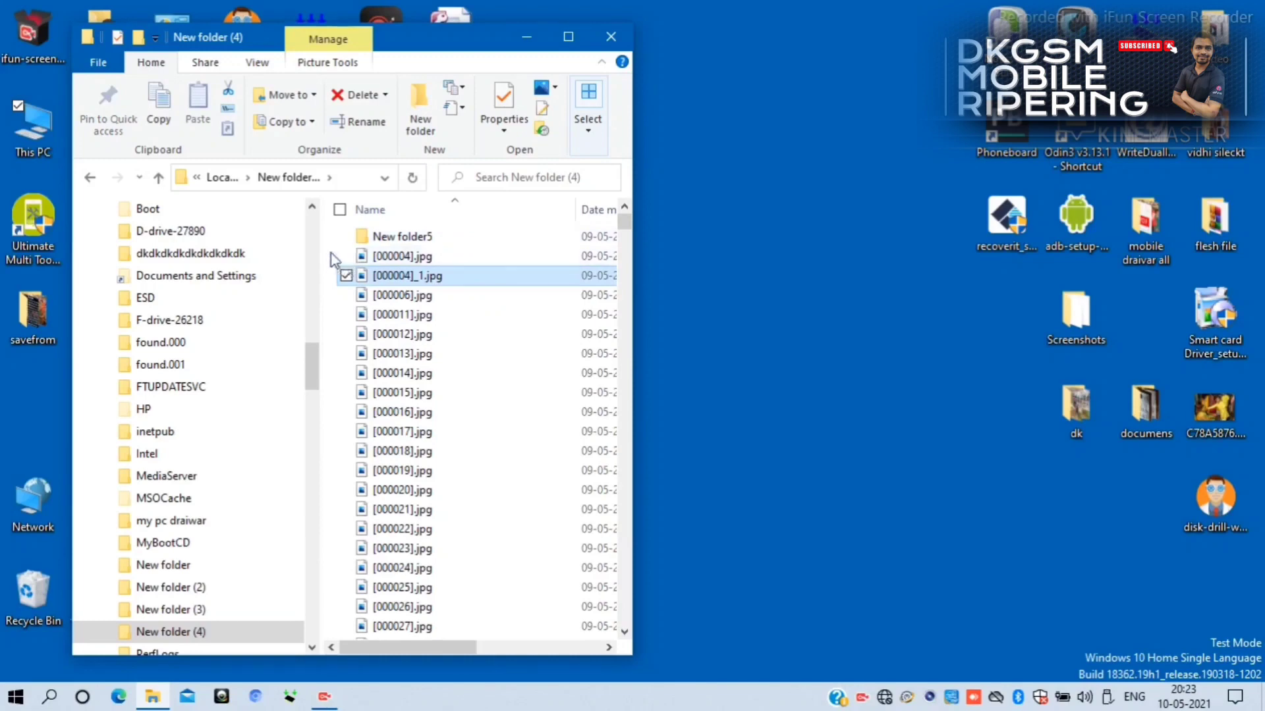
drag(331, 254, 532, 601)
click(515, 513)
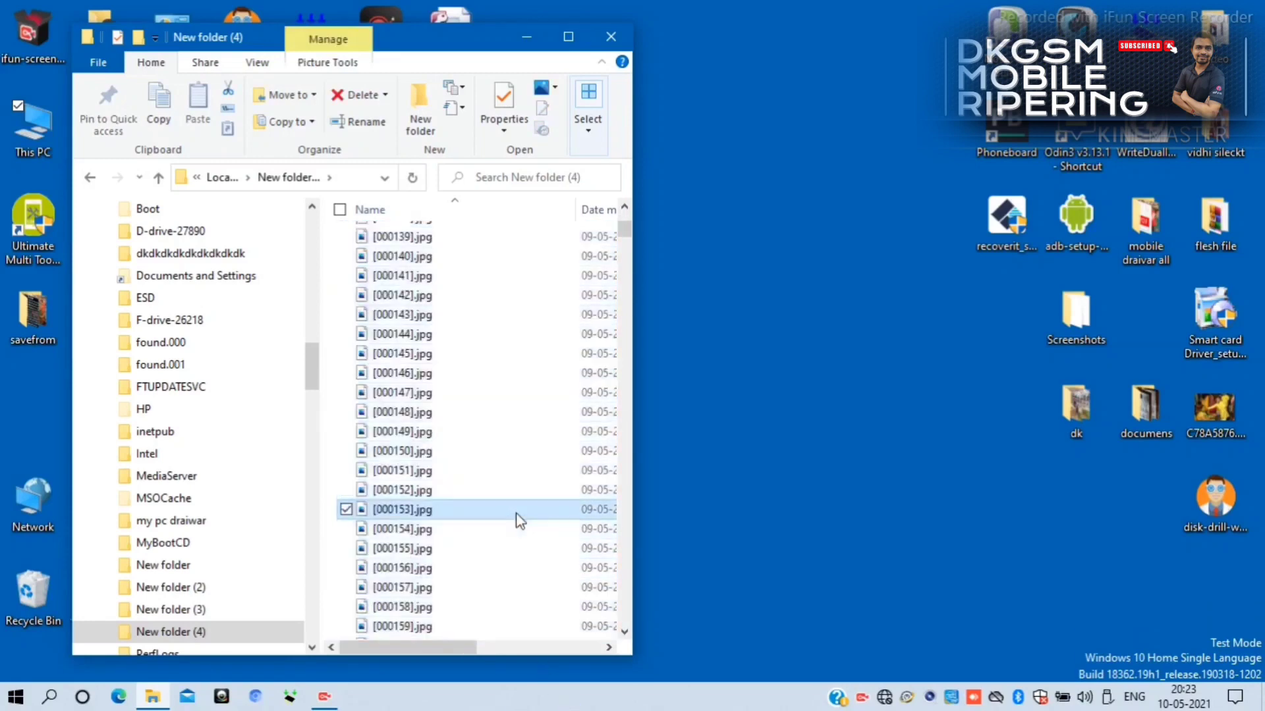
click(422, 470)
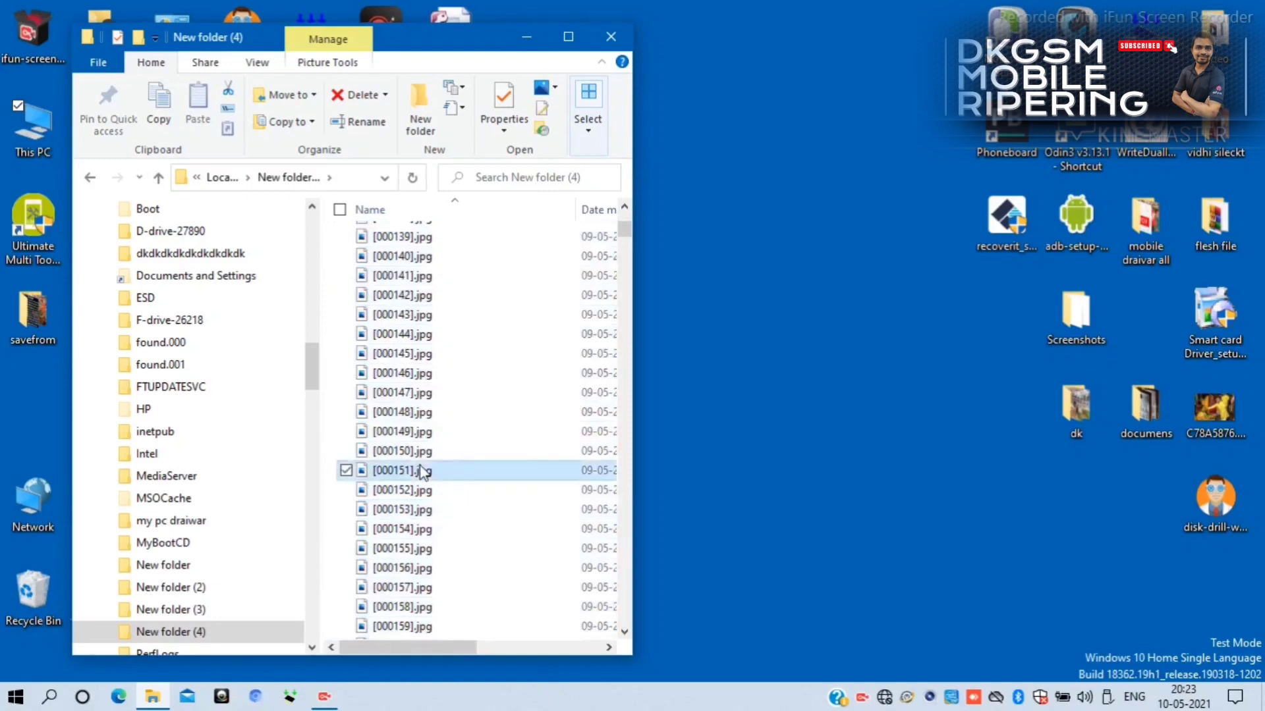
key(ctrl+a)
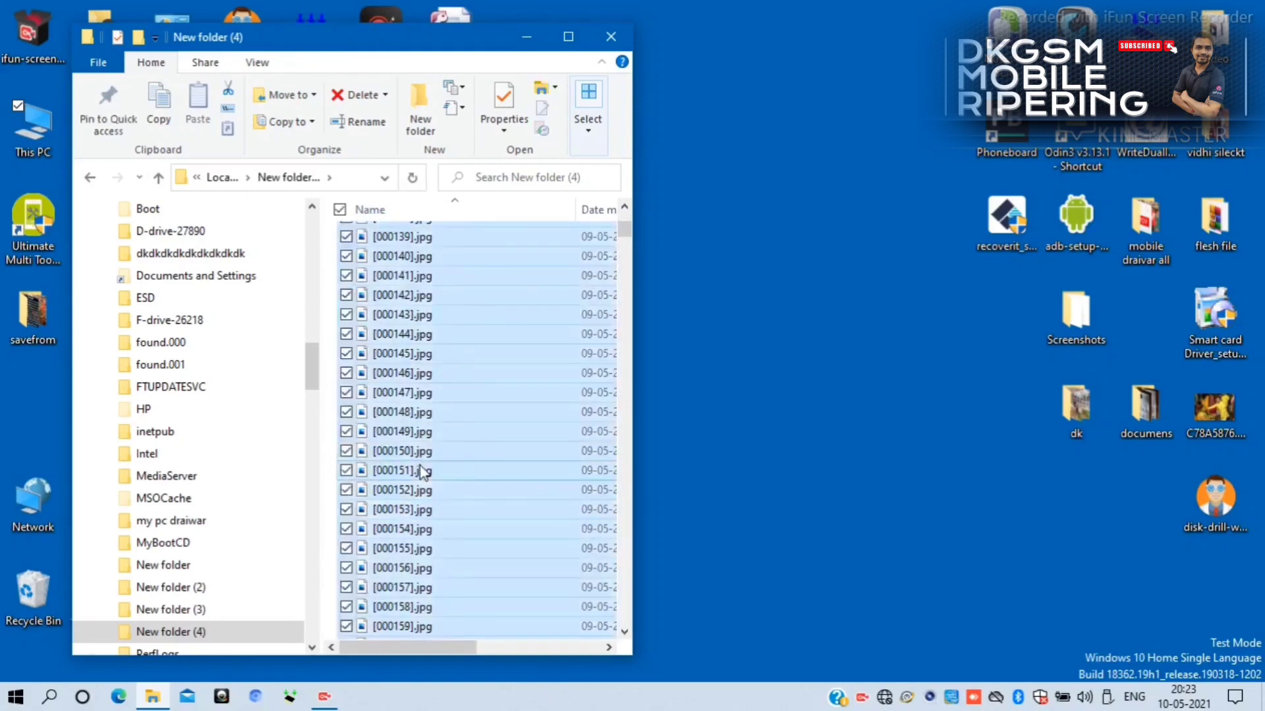
right_click(391, 396)
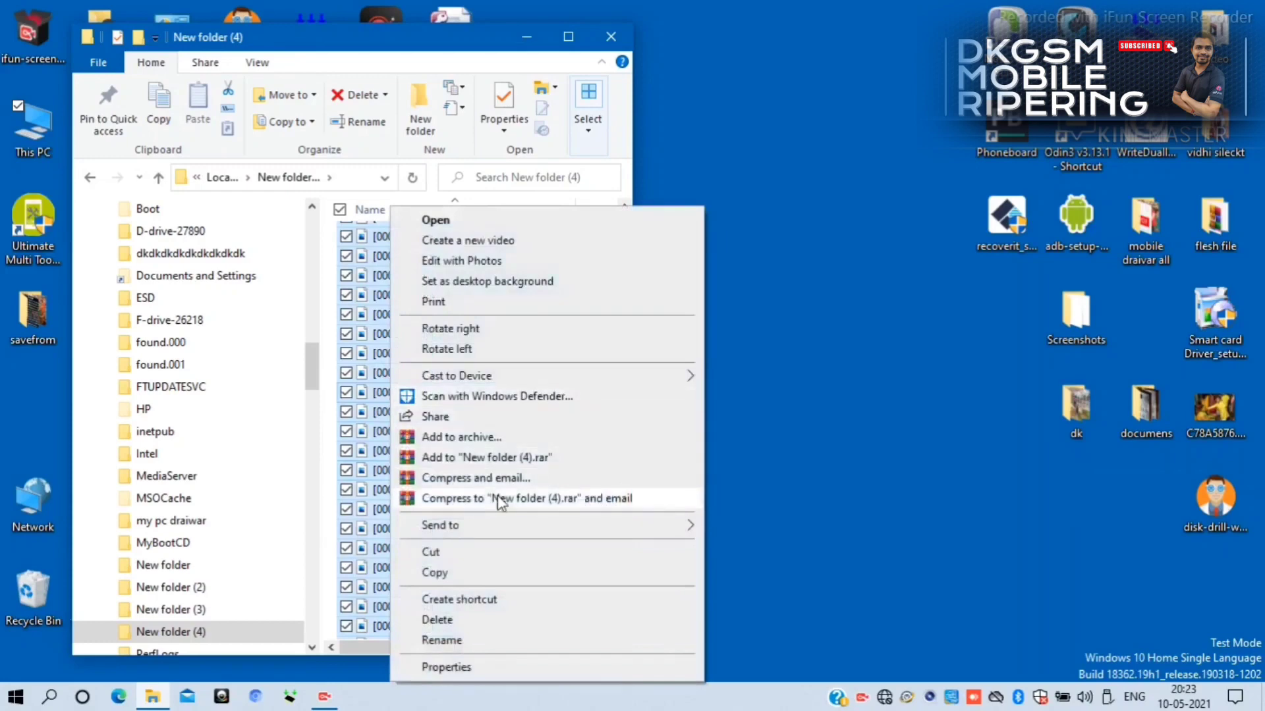
click(472, 667)
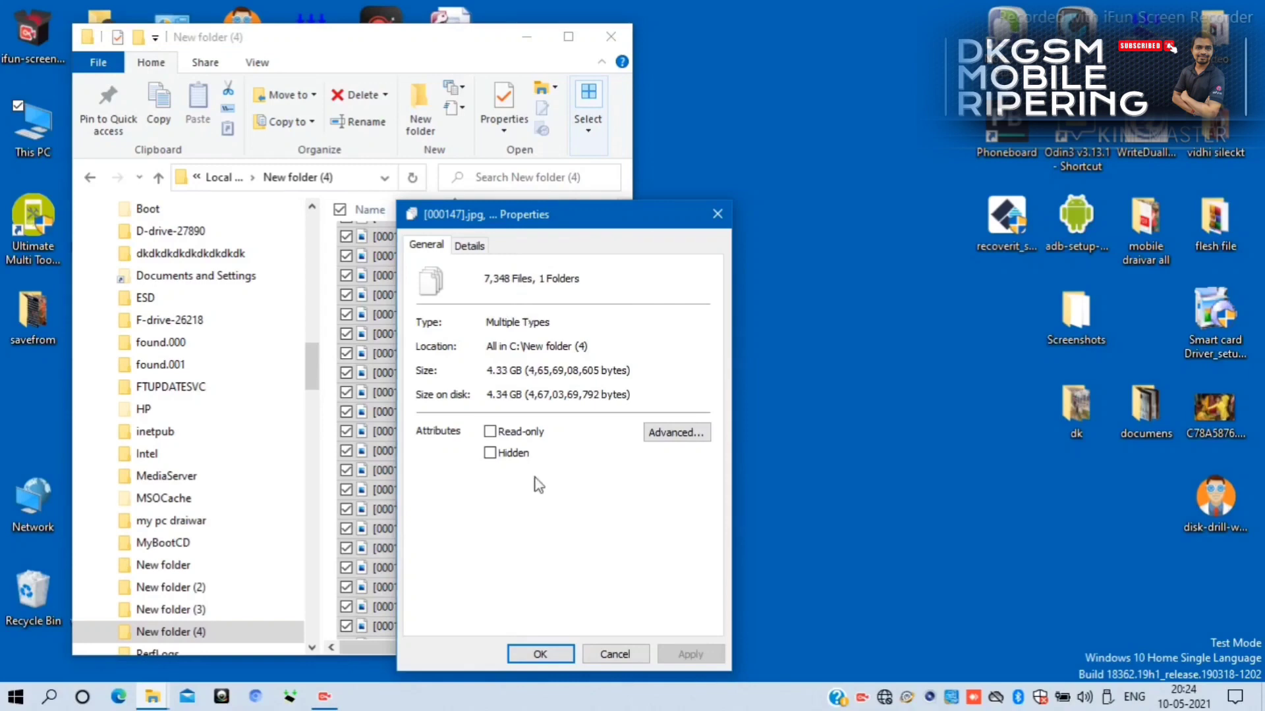
click(561, 653)
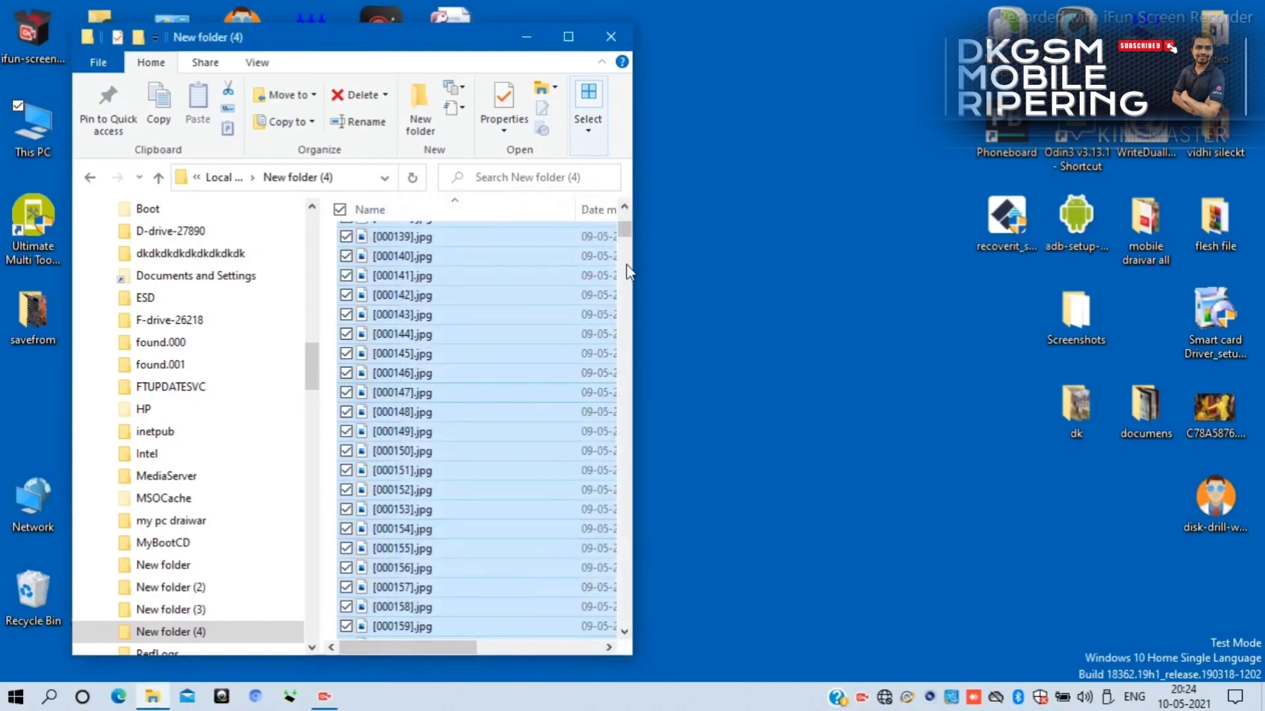
Step: Return to the start of the file list in New folder (4) and open the recovered image [000004].jpg
click(624, 207)
click(625, 208)
click(624, 208)
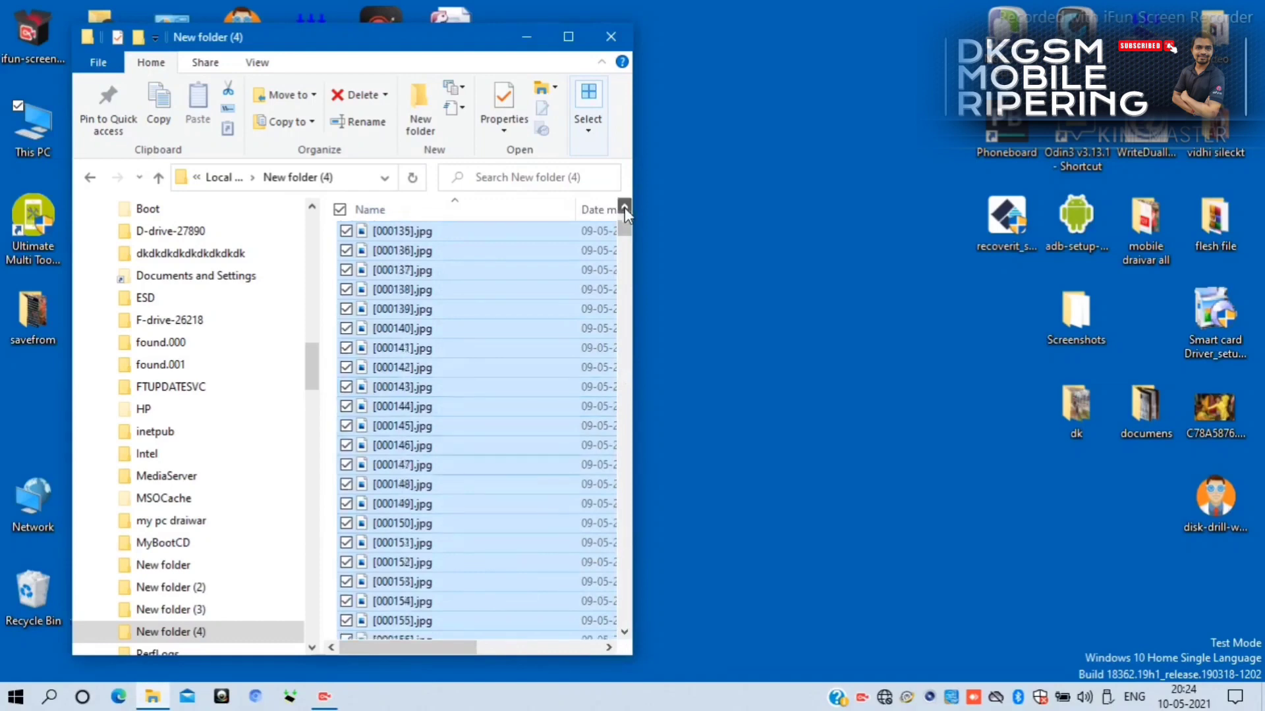
click(625, 207)
click(624, 208)
click(624, 207)
click(625, 208)
click(625, 208)
click(625, 208)
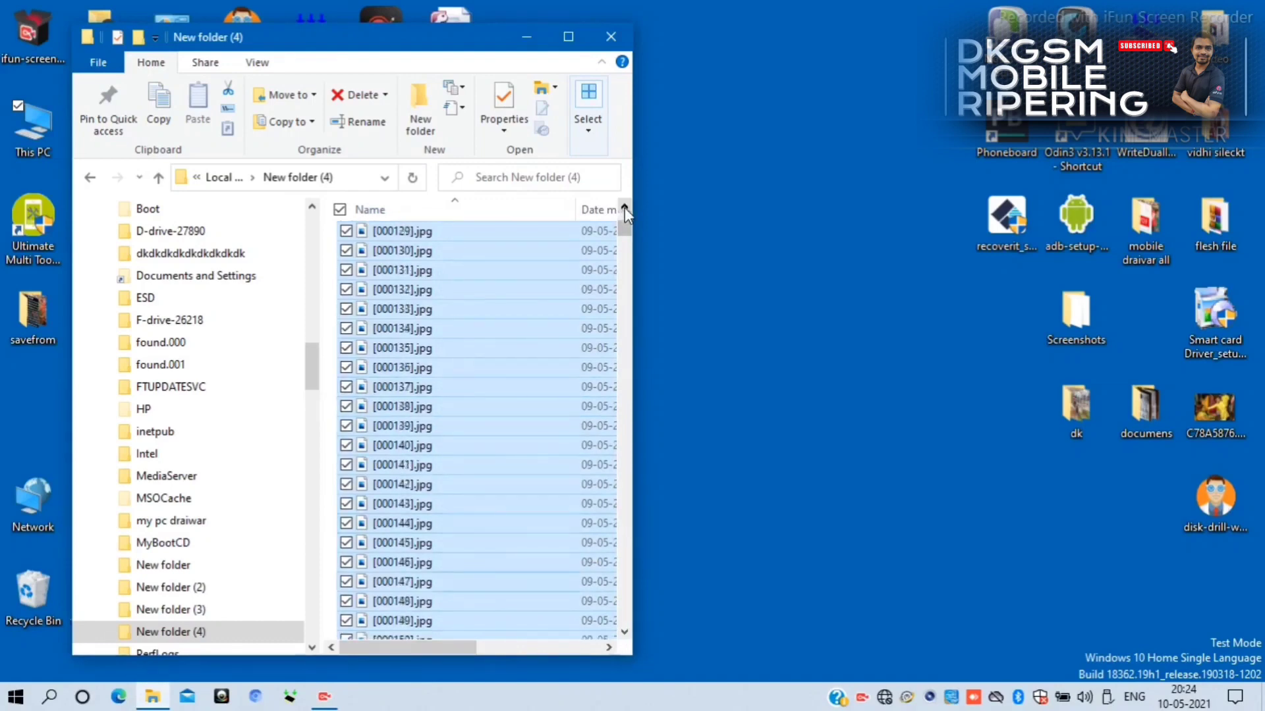
click(625, 208)
click(625, 208)
click(624, 208)
click(625, 208)
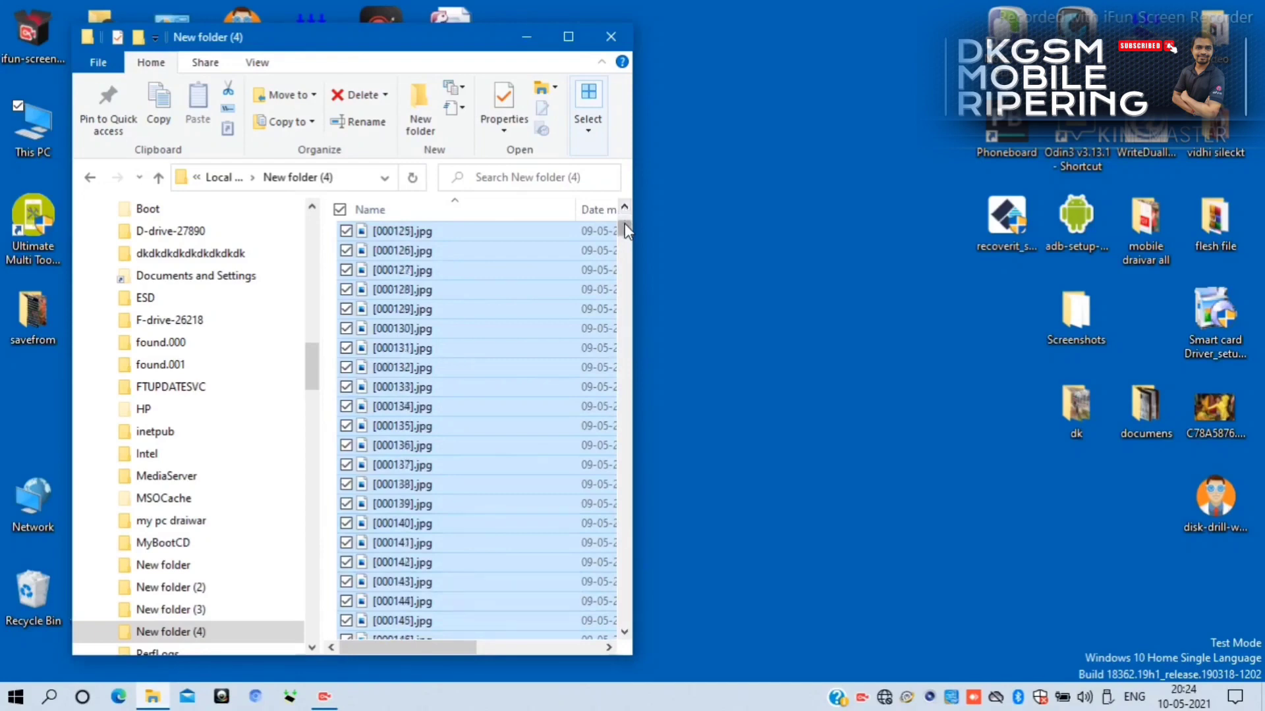
drag(625, 223, 623, 205)
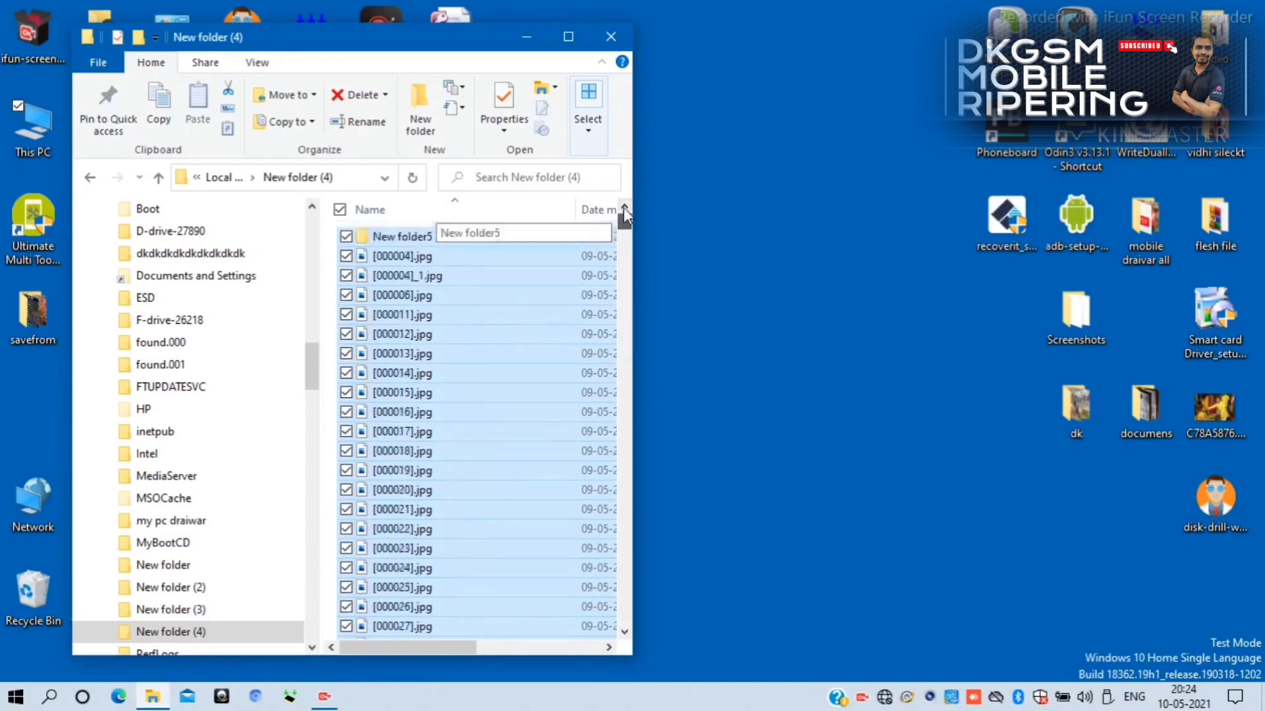
click(496, 261)
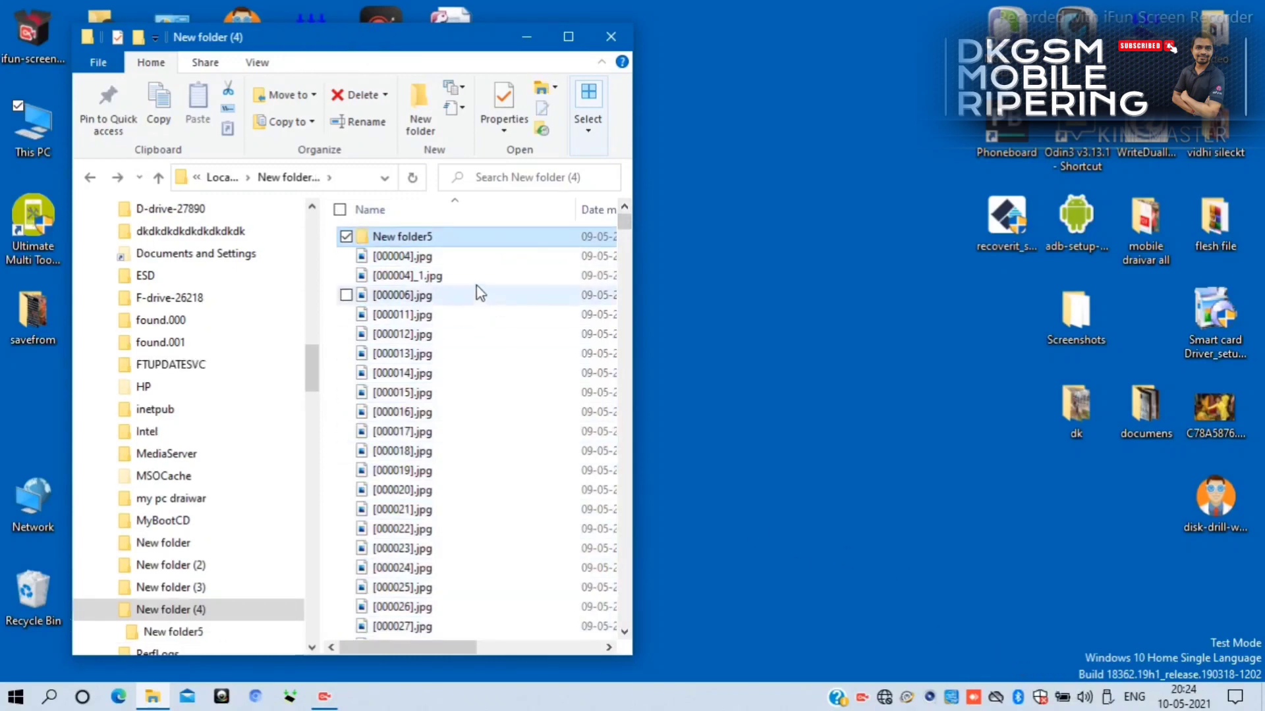
click(452, 261)
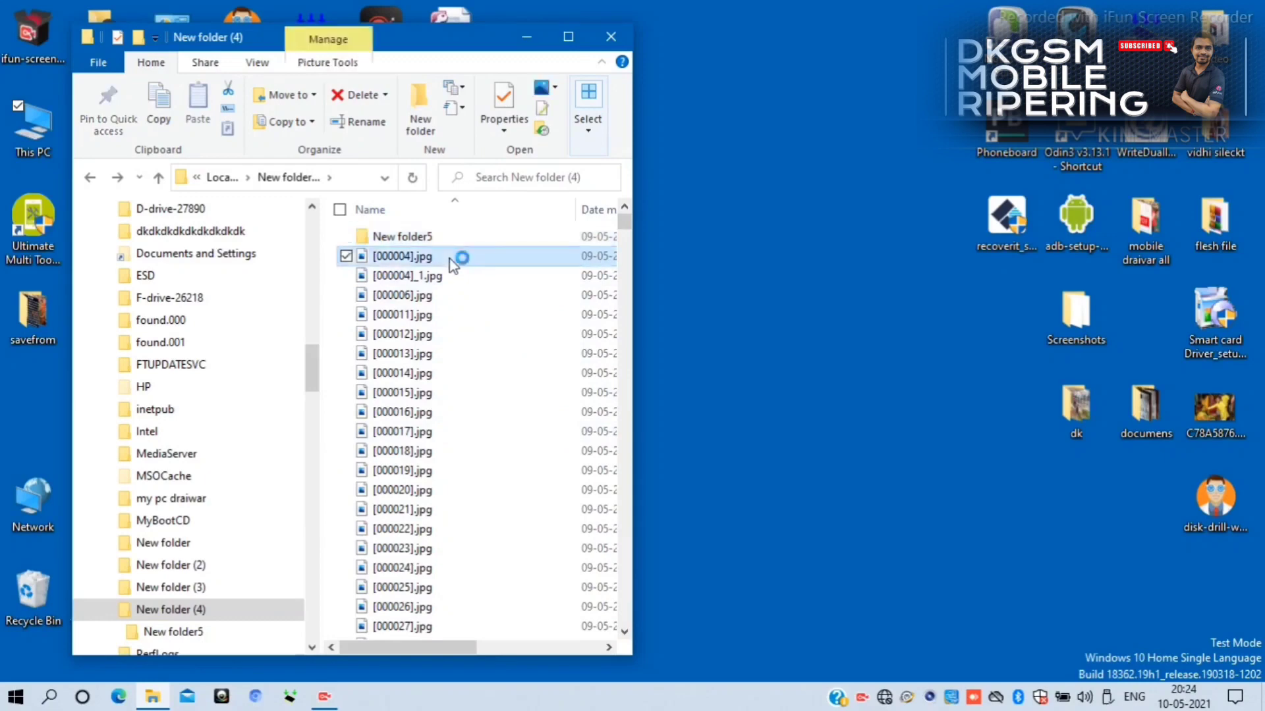